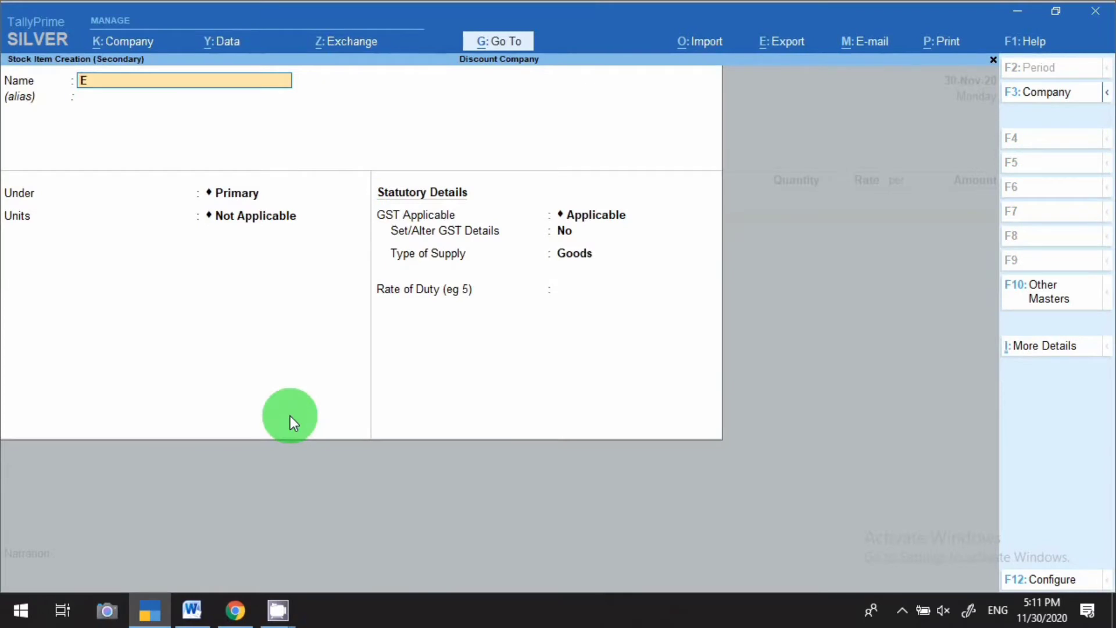
Name the new stock item "Electrical Wire Hoist" under Primary and set its unit to pcs
key(BackSpace)
text(ctrical Wire  Hoist)
key(Return)
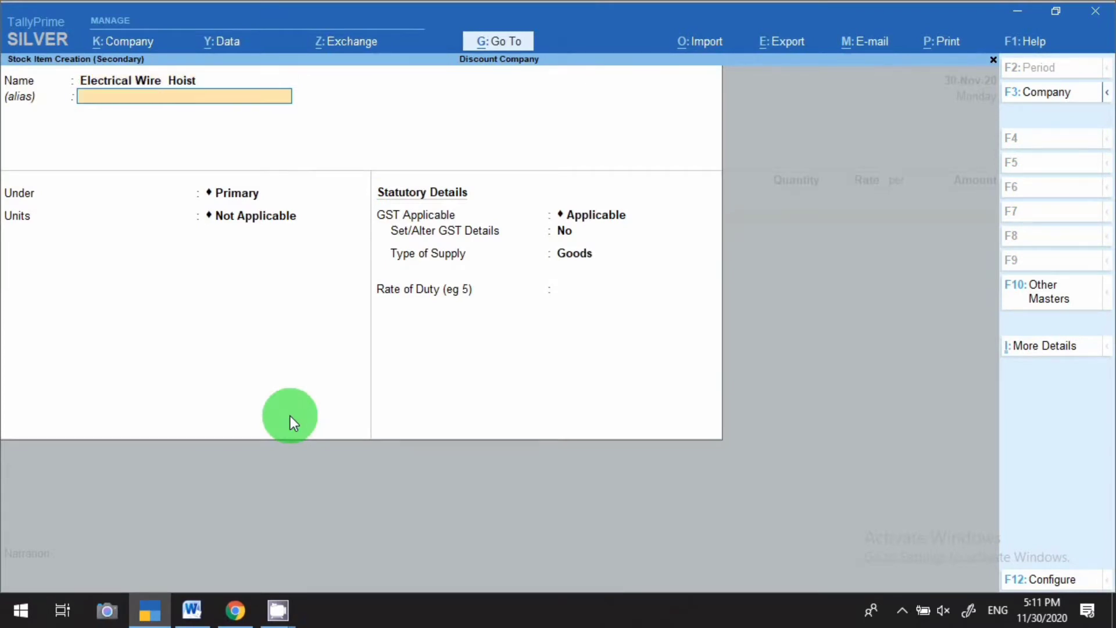
key(Return)
key(Return)
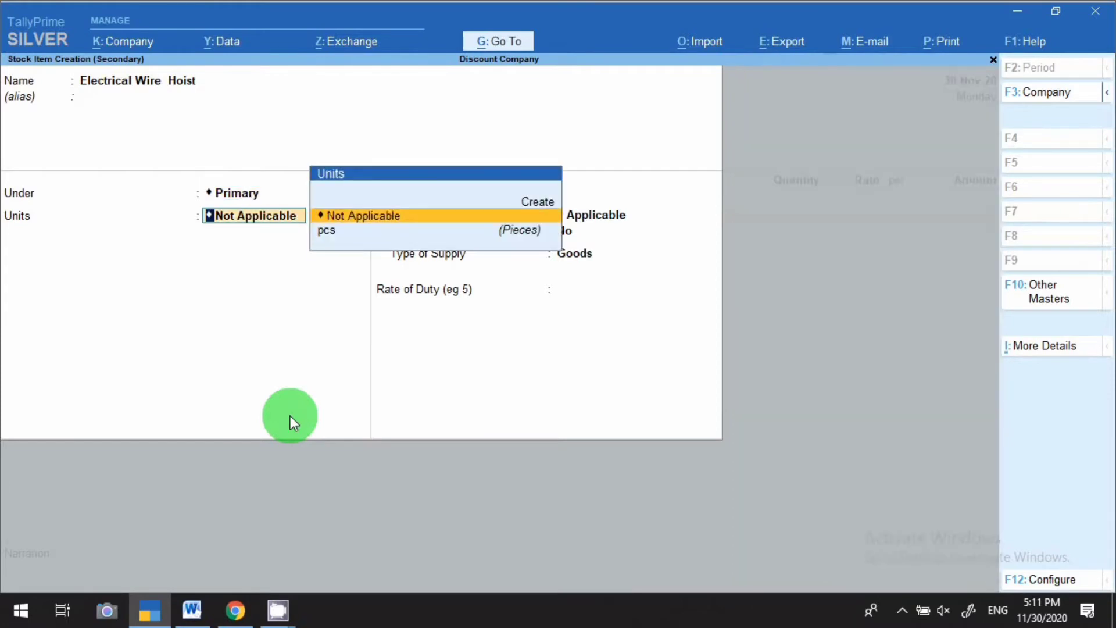
key(Down)
key(Return)
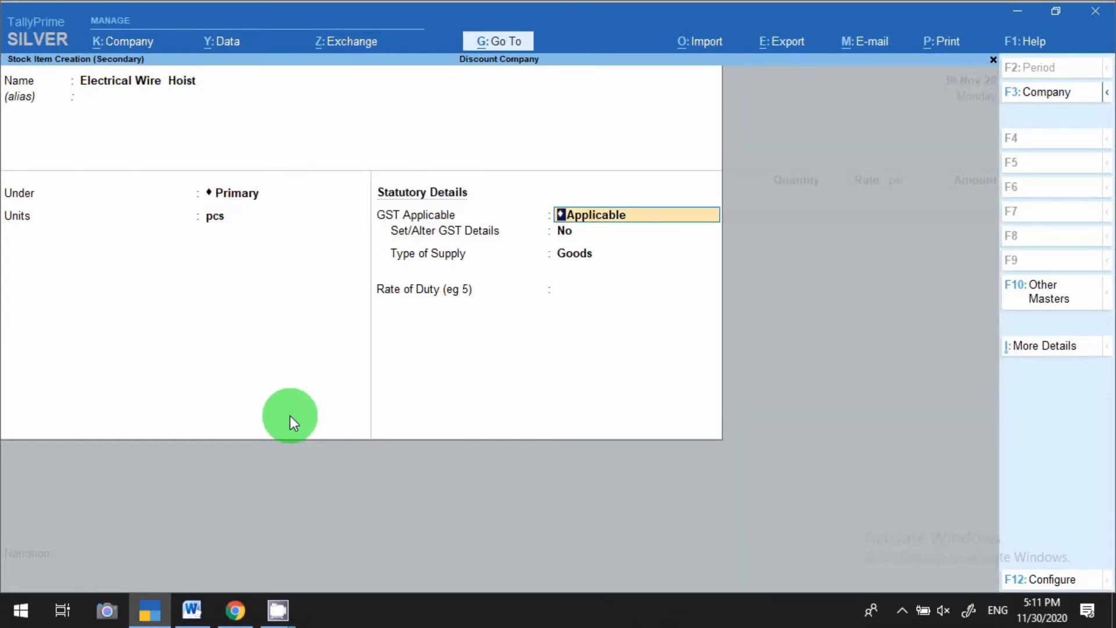
Enable GST details for the stock item and enter HSN/SAC code 8425 as GST goods
key(Return)
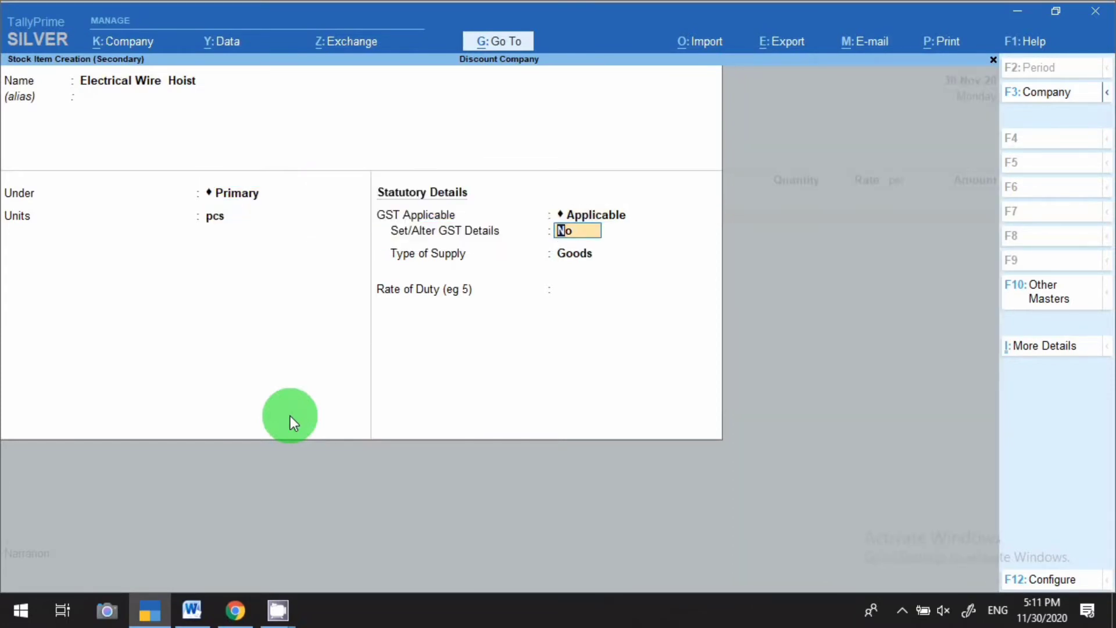
text(y)
key(Return)
key(Return)
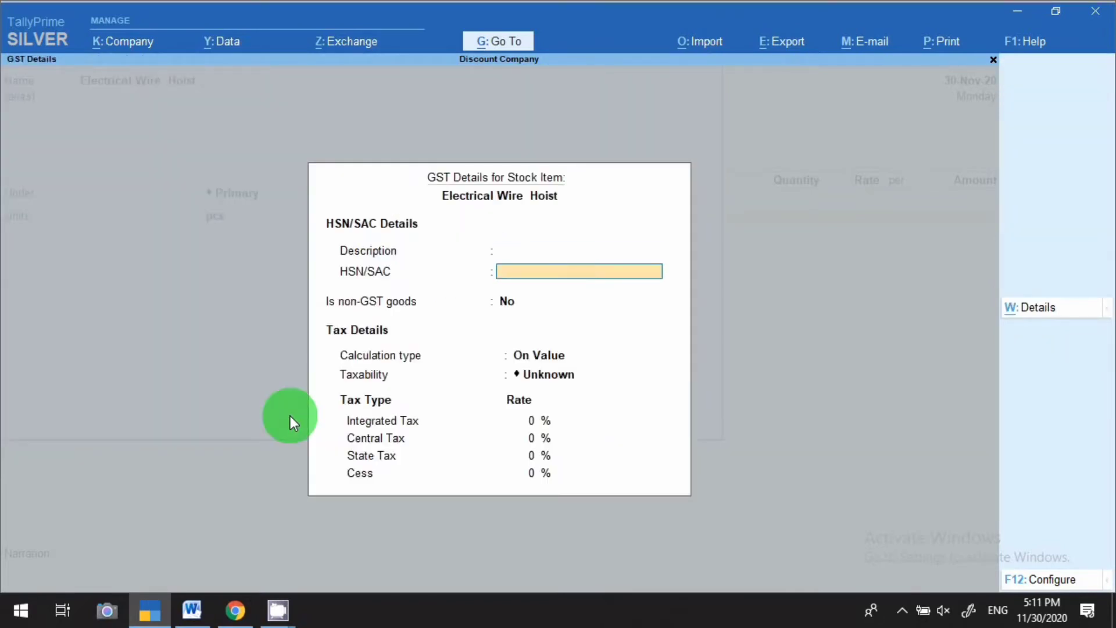
text(8425)
key(Return)
key(Return)
key(Return)
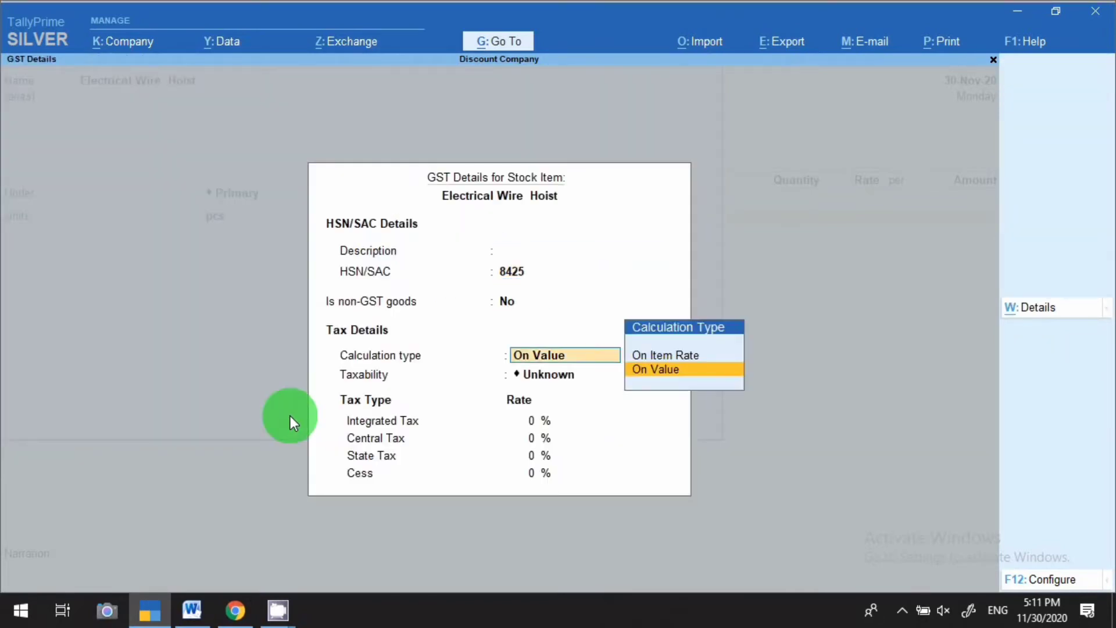
Set the item's taxability to Taxable, calculated on value, with an Integrated Tax rate of 18%
key(Down)
key(Down)
key(Down)
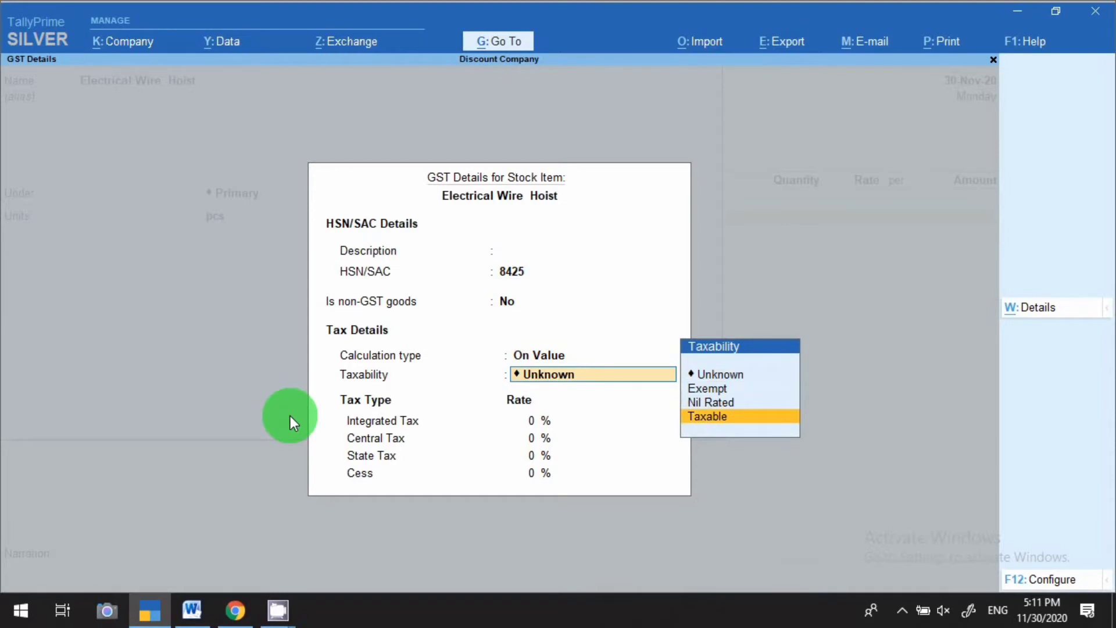
key(Return)
text(18)
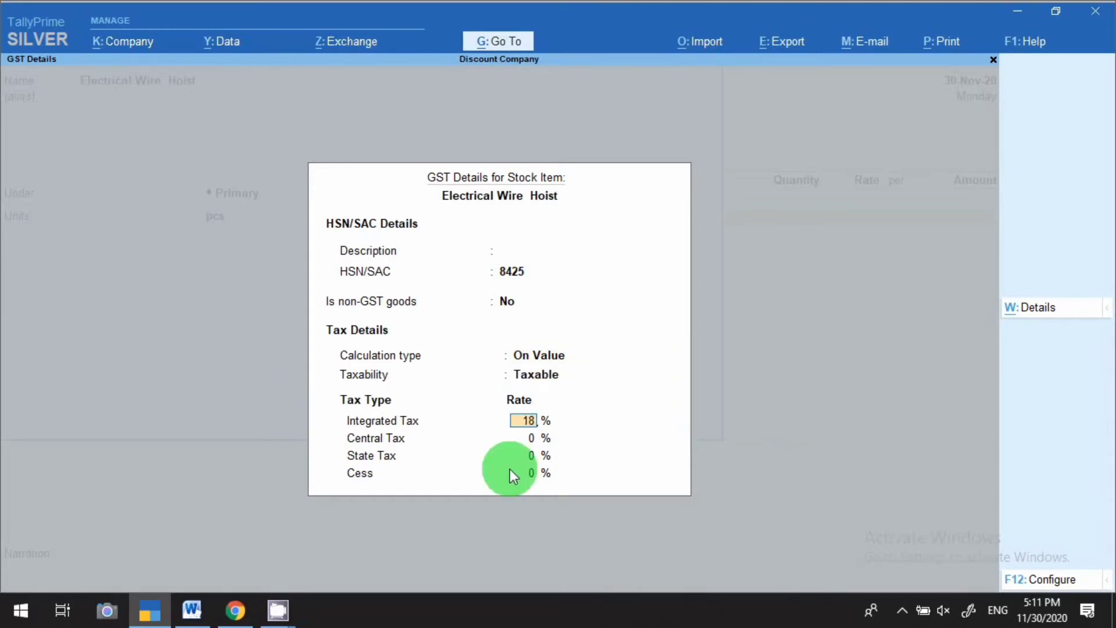
key(Return)
key(Return)
key(Return)
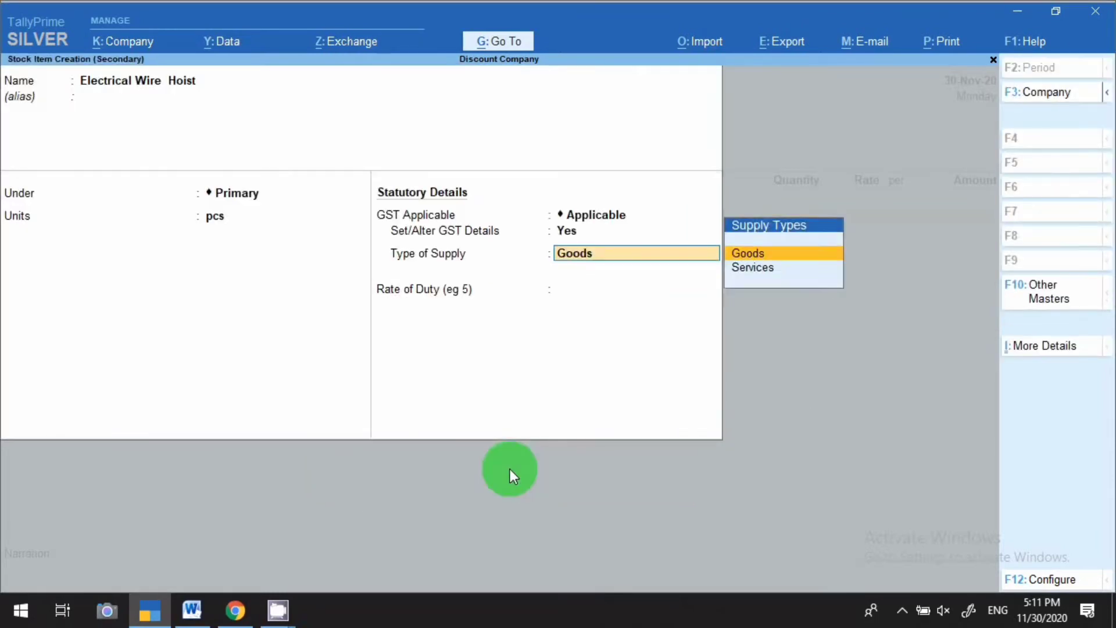
Keep the type of supply as Goods and save the stock item into the sales voucher
key(Return)
key(Return)
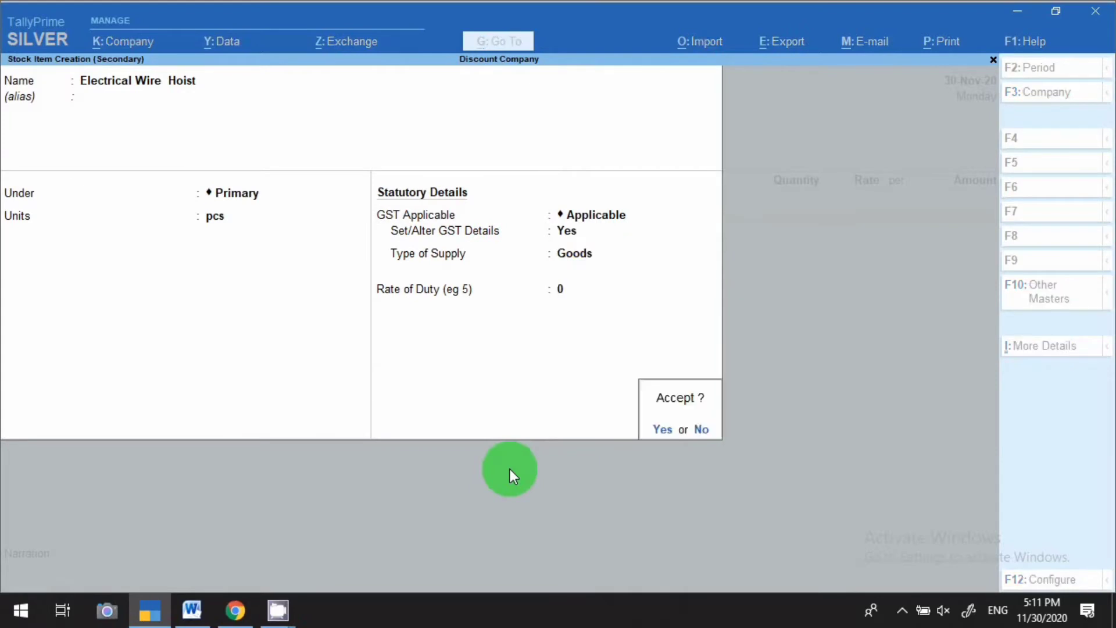
key(Return)
key(Return)
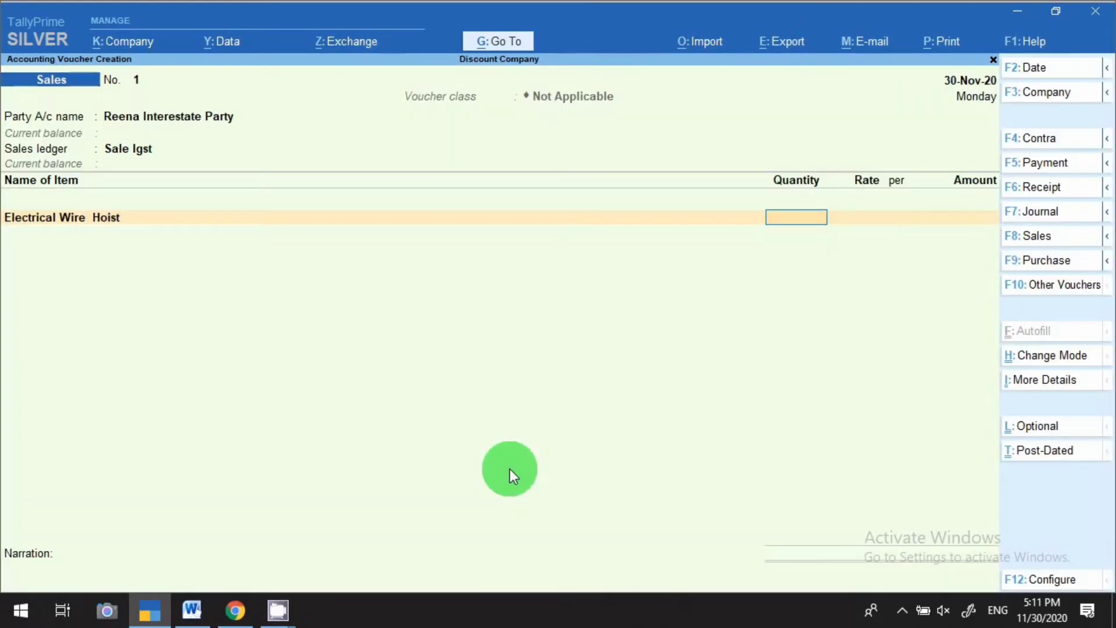
Enter a quantity of 10 pcs at a rate of 20,000.15 for the hoist and end the item list
text(10)
key(Return)
key(Return)
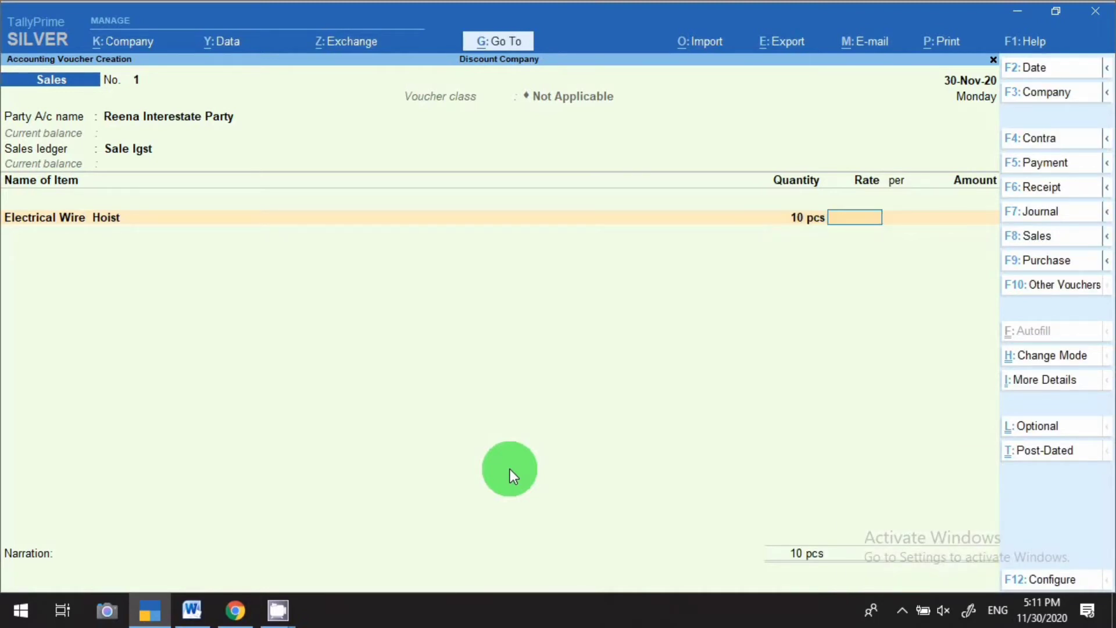
text(20,000.15)
key(Return)
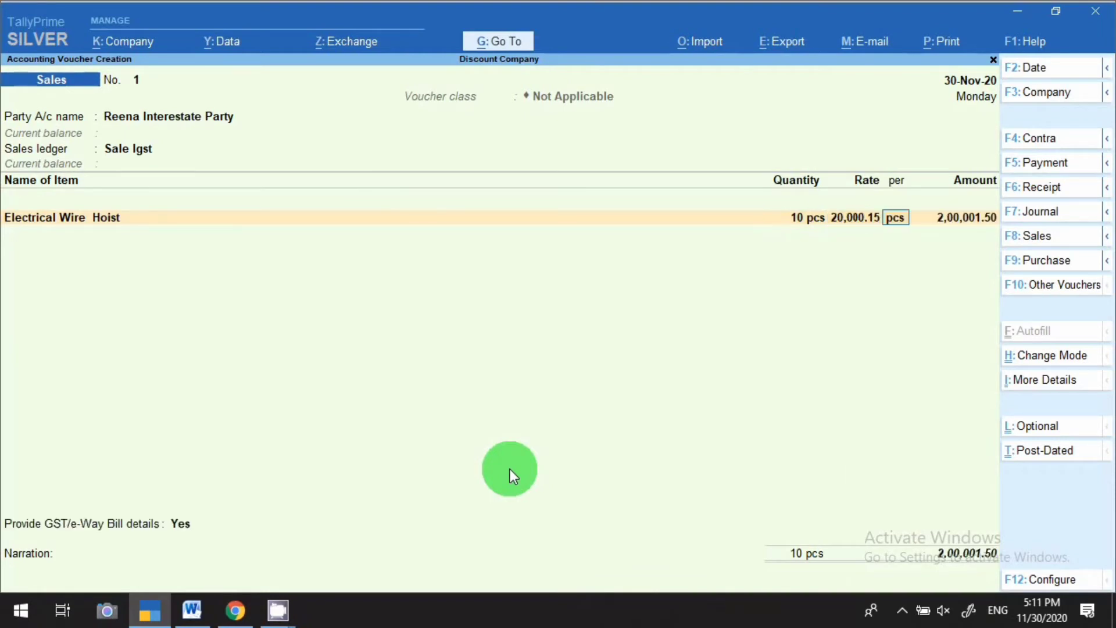
key(Return)
key(Return)
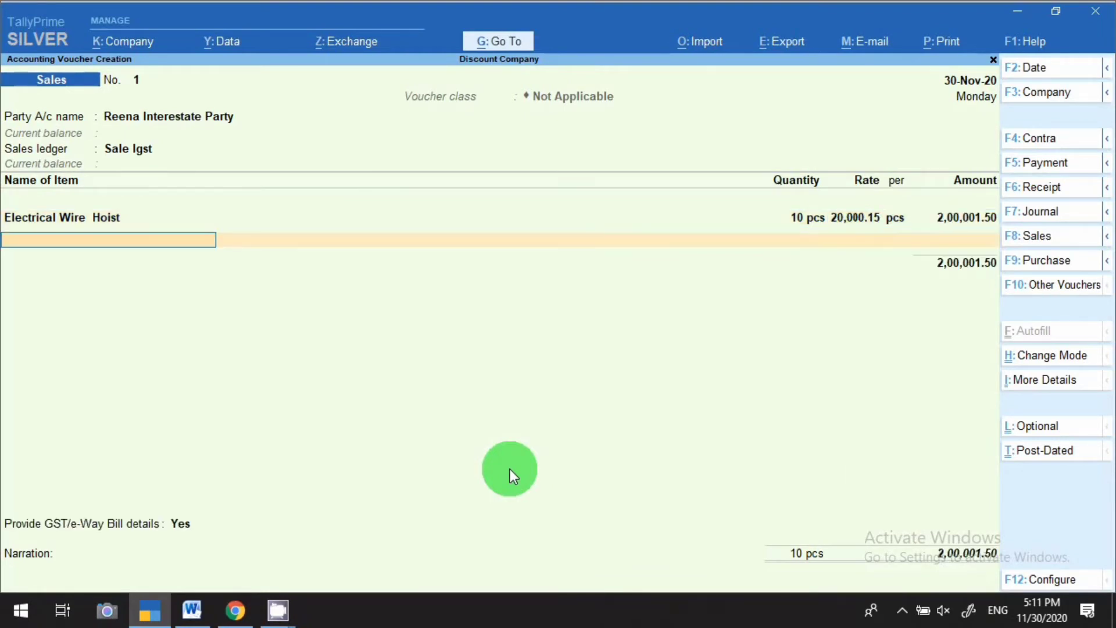
key(Return)
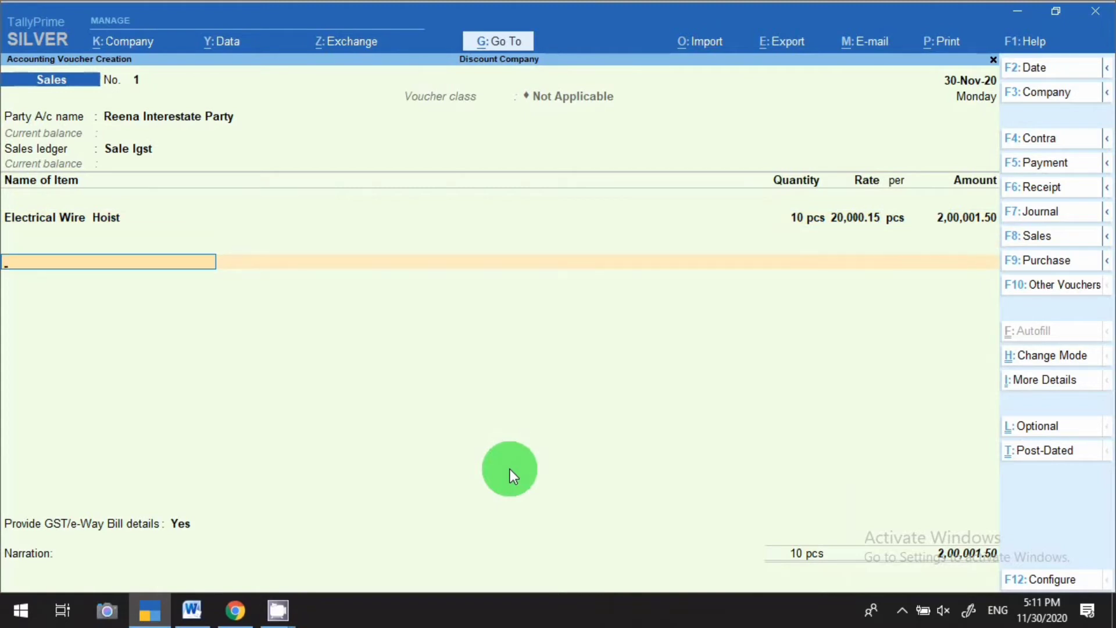
Start a new ledger from the voucher named "Output Igst" and place it under Duties & Taxes
text(Igst)
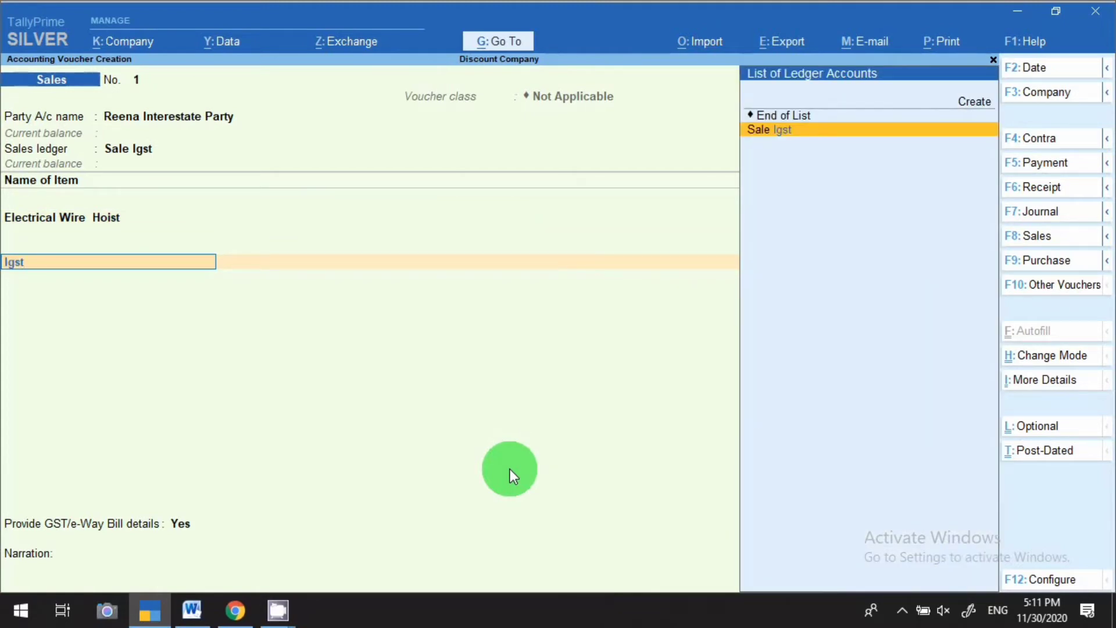
key(alt+c)
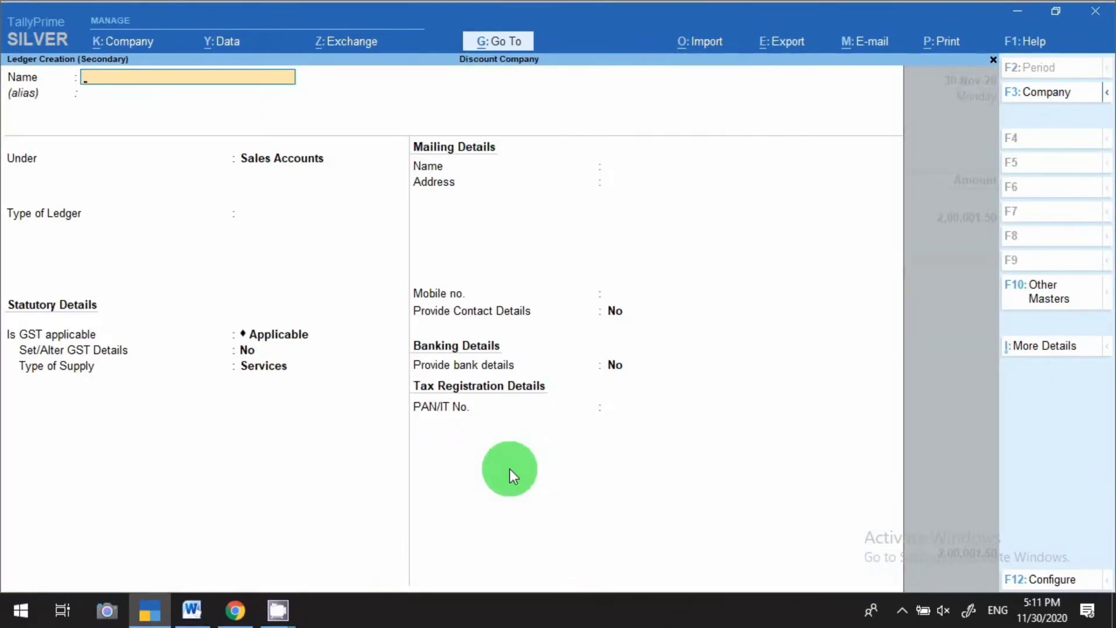
text(Outpur)
key(BackSpace)
text(t igst)
key(Return)
key(Return)
text(du)
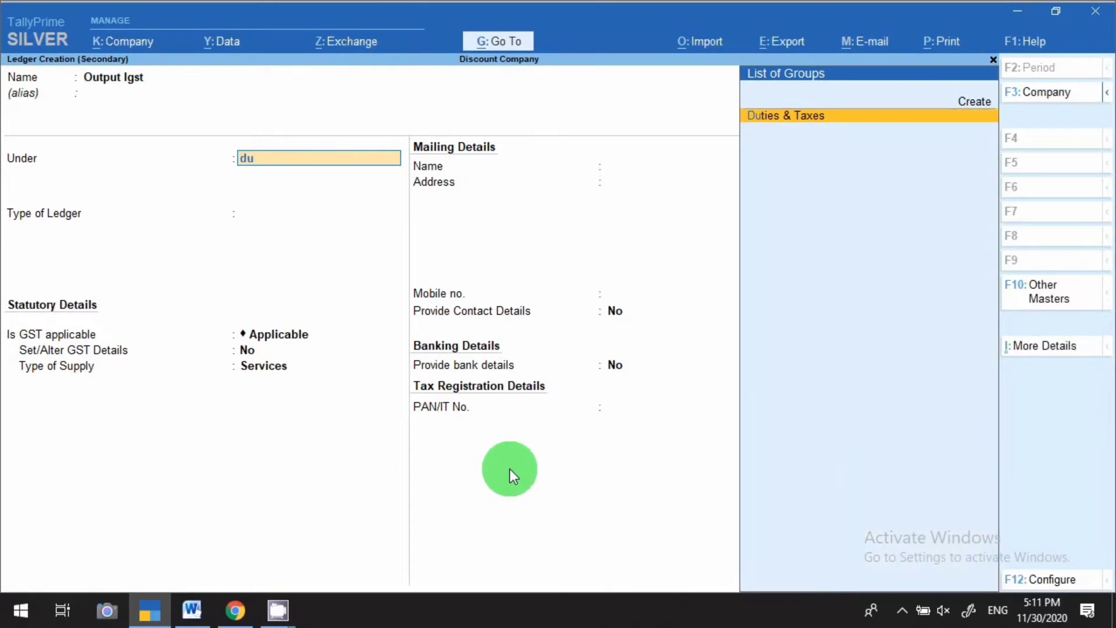
key(Return)
Set the ledger's duty type to GST and its tax type to Integrated Tax, keeping the percentage at 0%
key(Up)
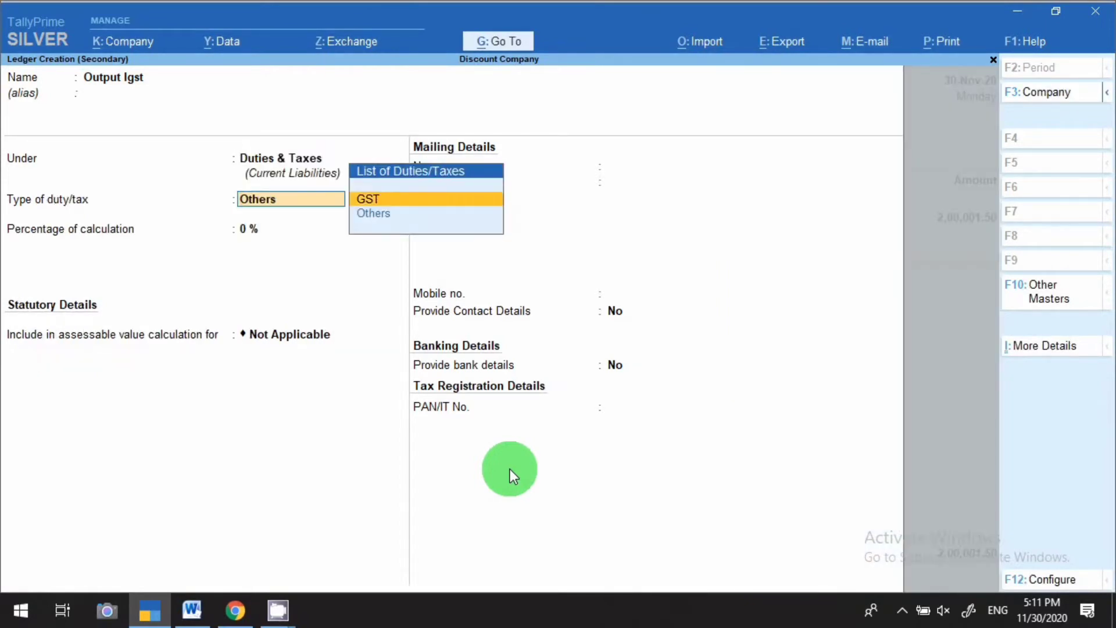
key(Return)
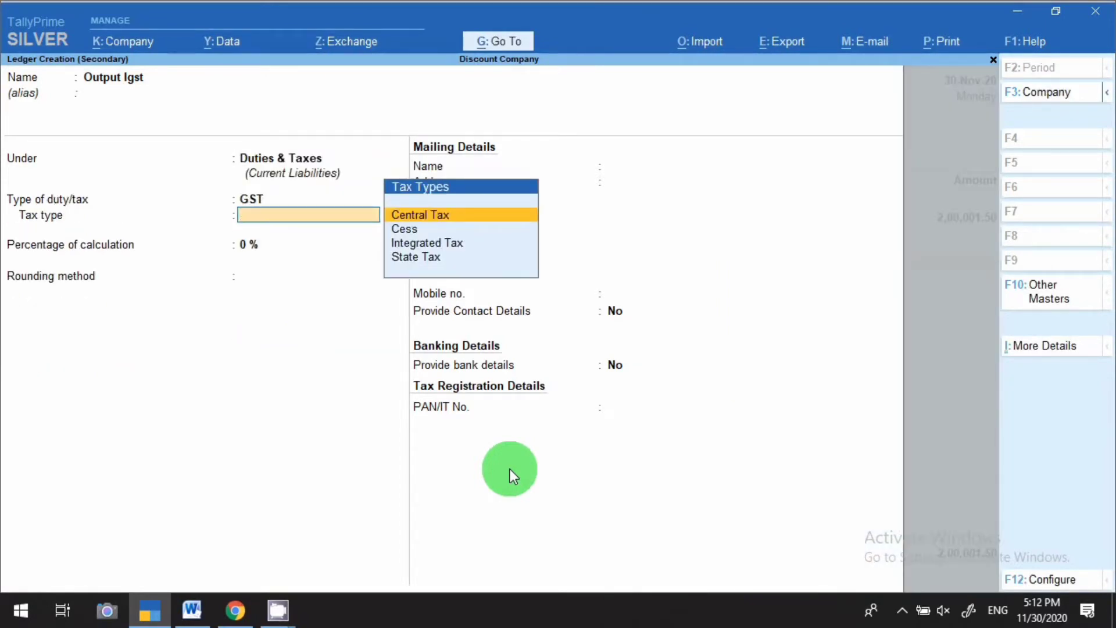
key(Down)
key(Down)
key(Return)
key(Return)
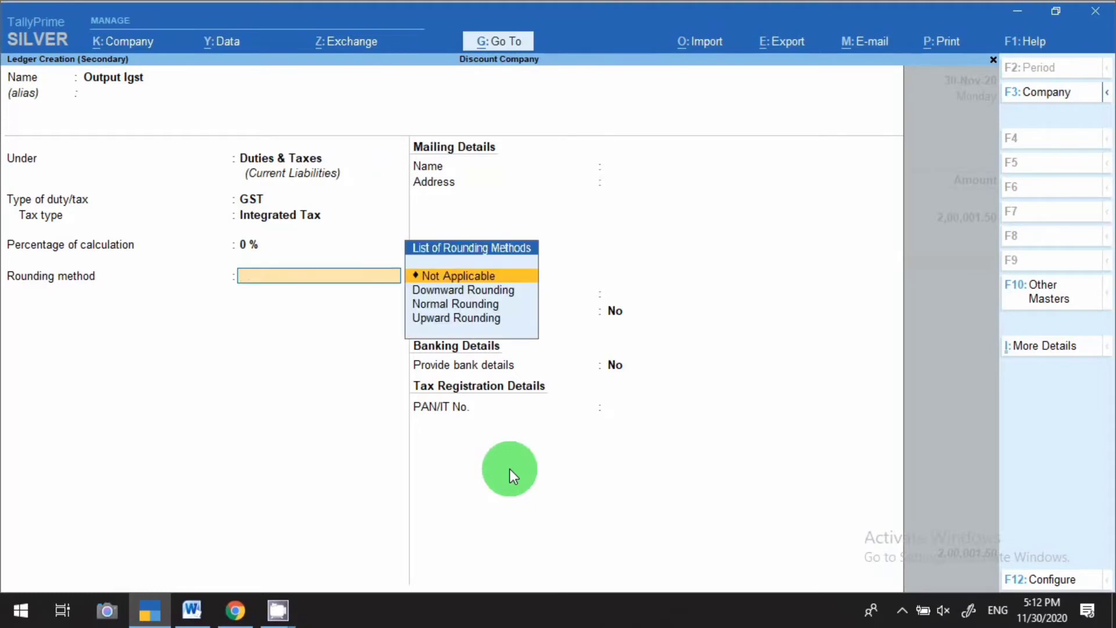
Leave the rounding method as Not Applicable, save the ledger, and accept its calculated tax amount in the voucher
key(Return)
key(Return)
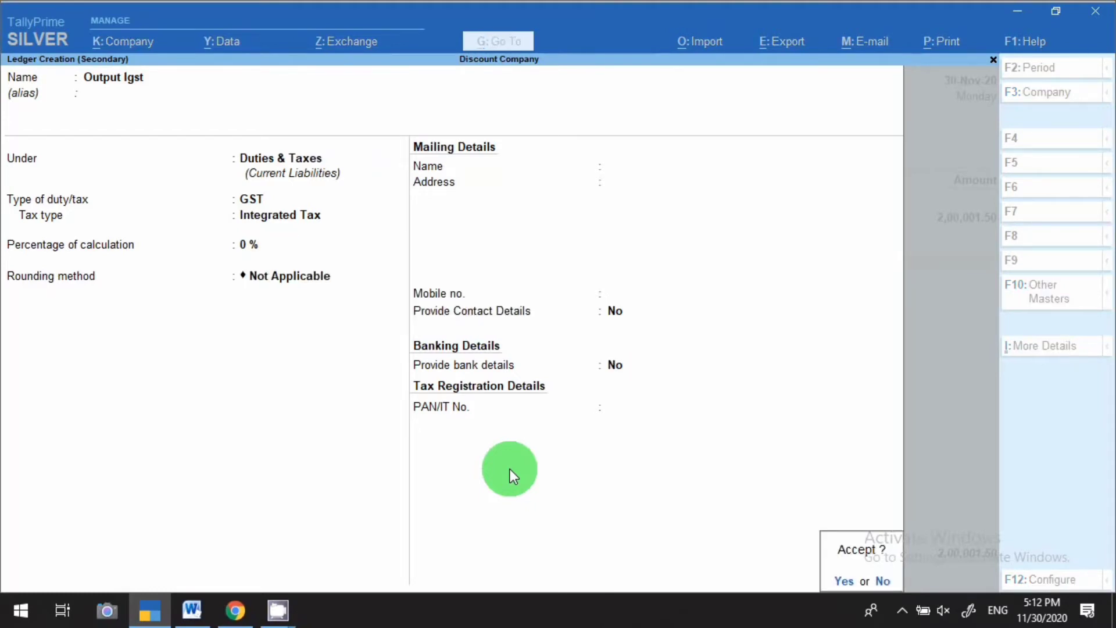
key(Return)
key(Return)
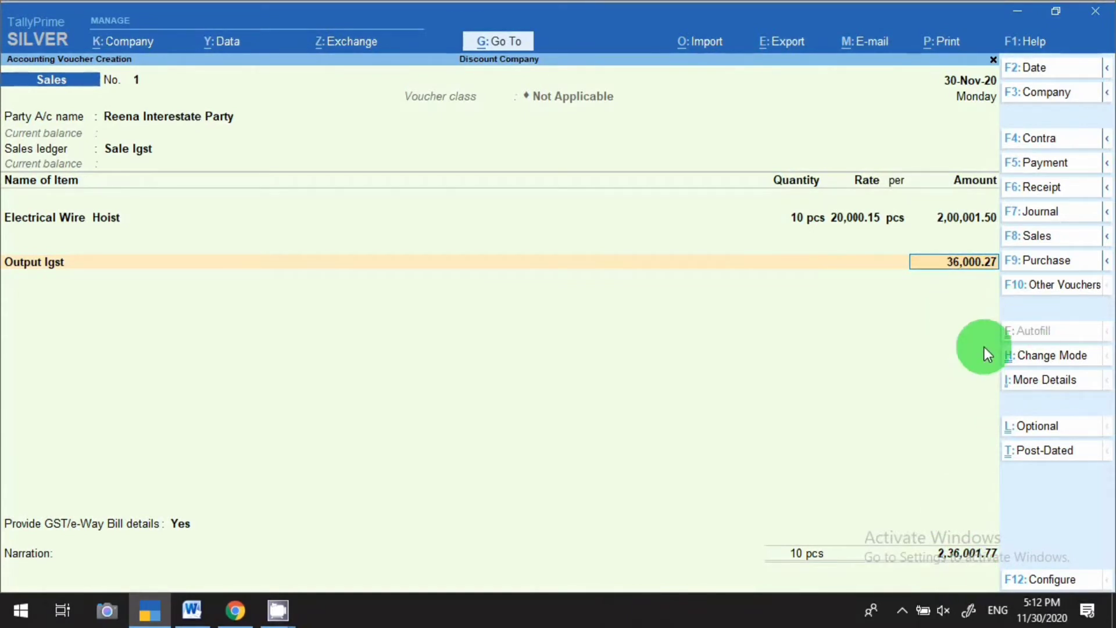
key(Return)
Start a new ledger from the voucher named "Round Off" and place it under Indirect Expenses
key(alt+c)
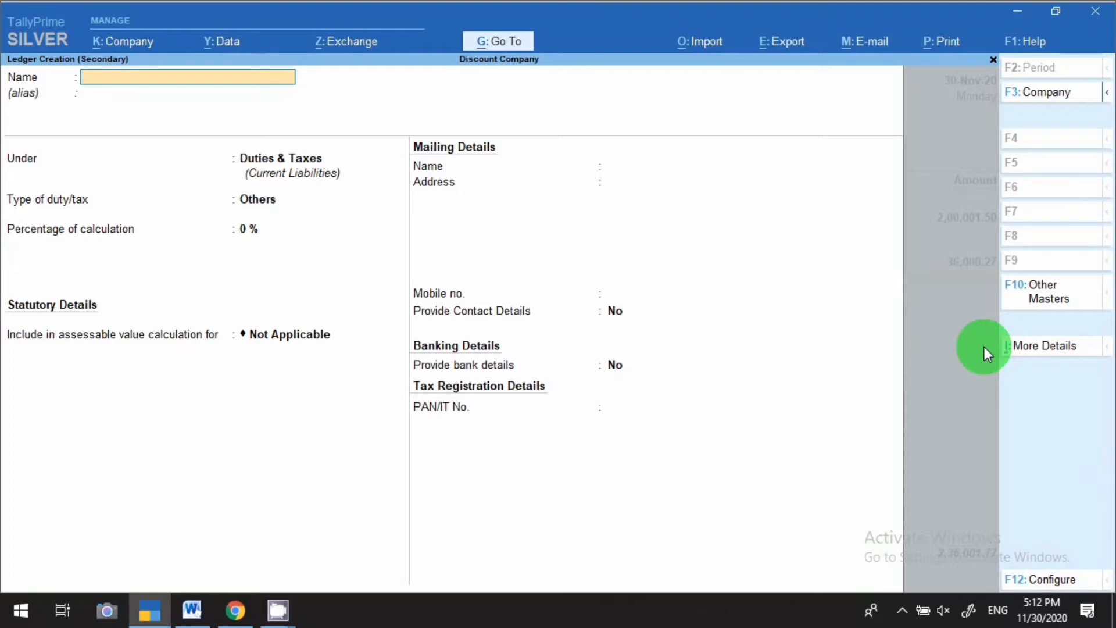
text(Round Off)
key(Return)
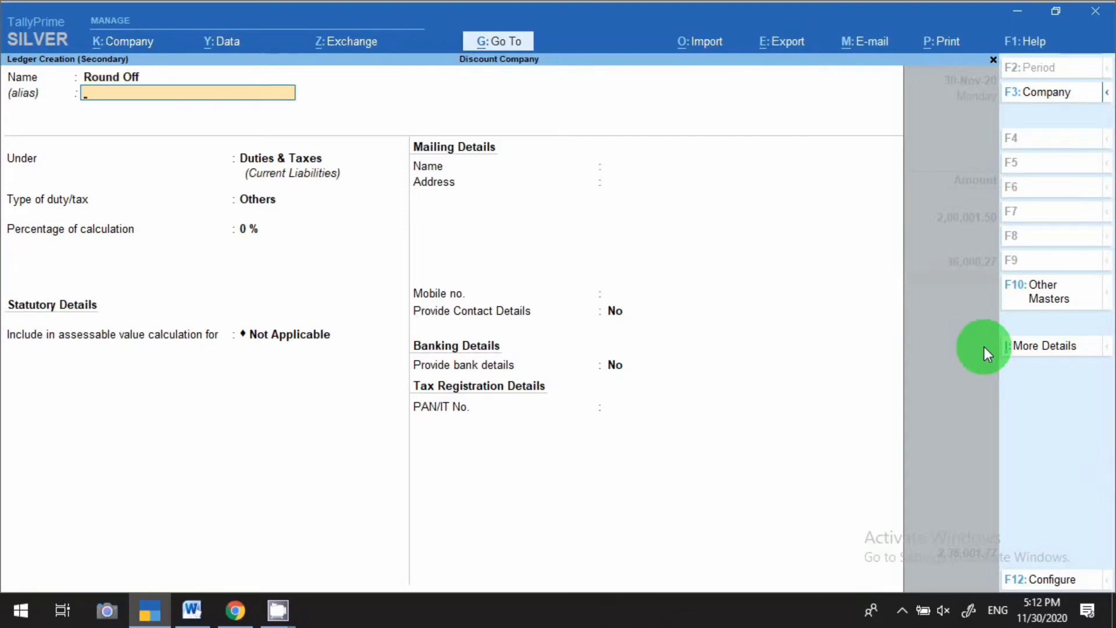
key(Return)
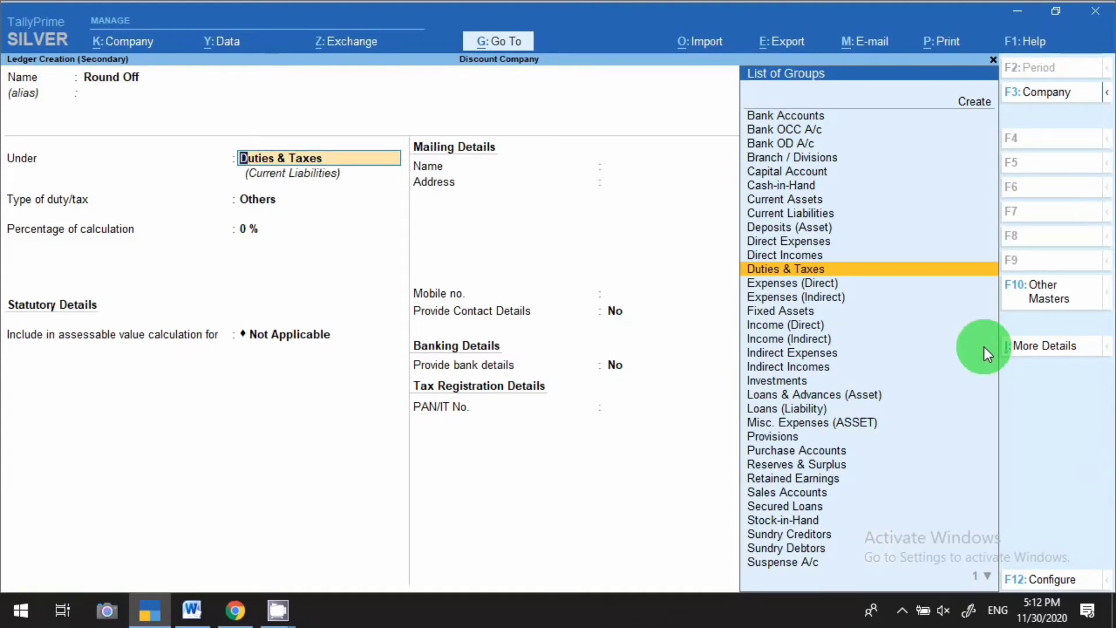
text(Indi)
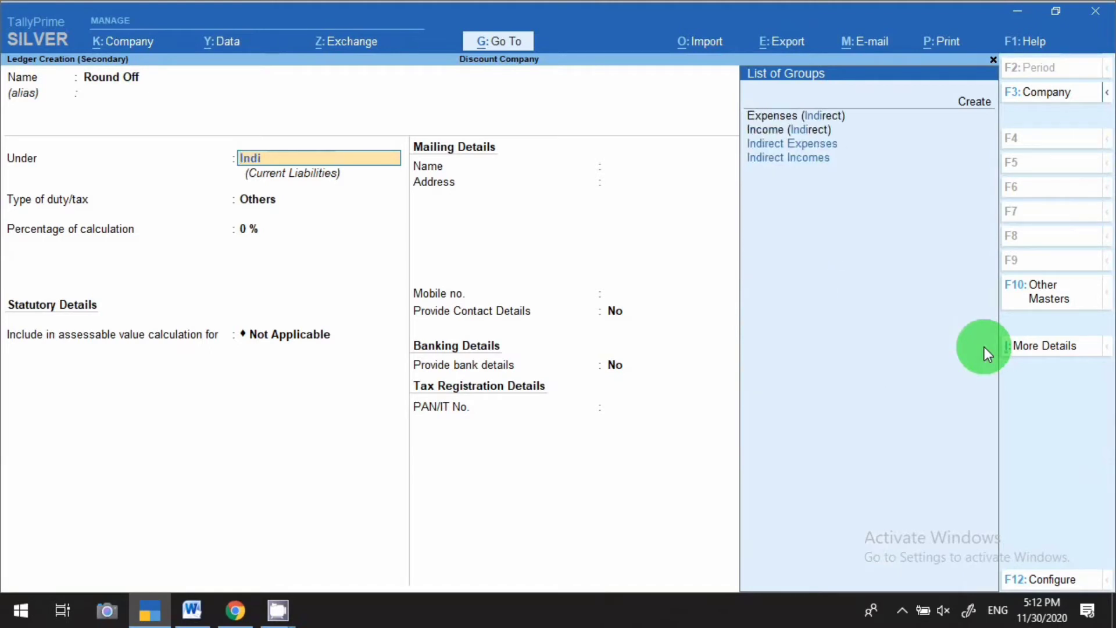
key(Return)
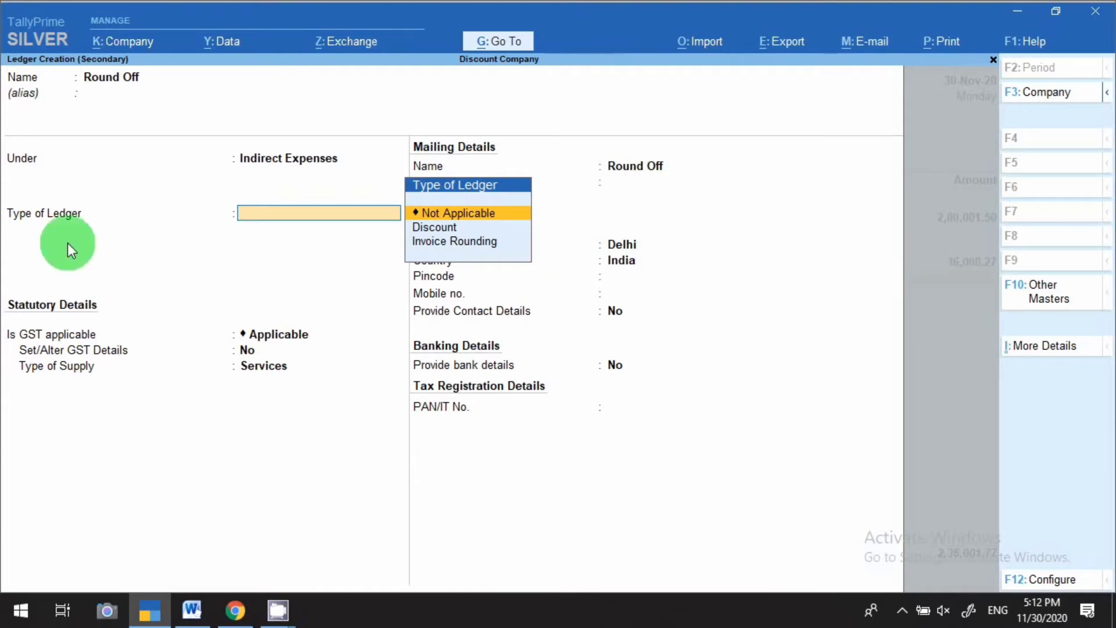
Set the Round Off ledger's type to Invoice Rounding
key(Return)
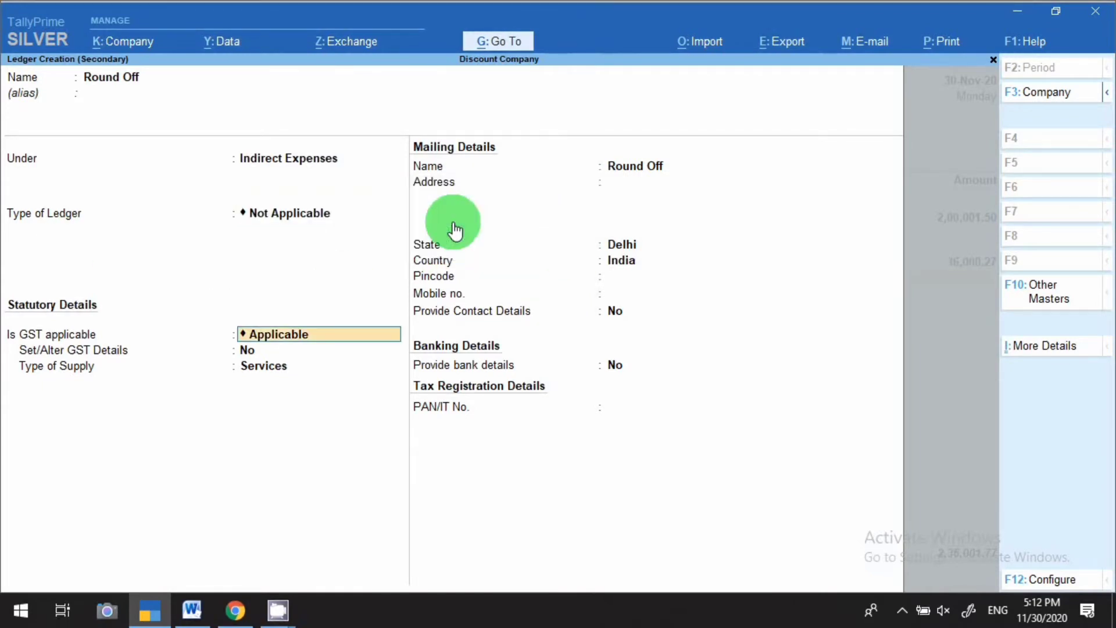
click(277, 214)
key(Down)
key(Down)
key(Return)
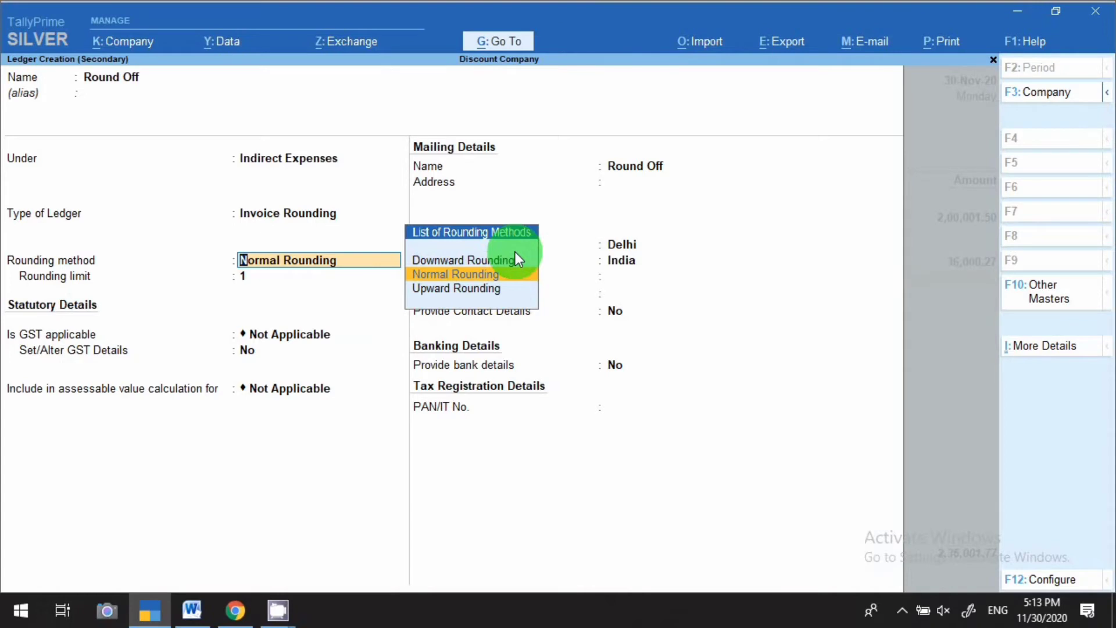
Review the downward and upward rounding methods and choose Normal Rounding for the ledger
key(Down)
key(Down)
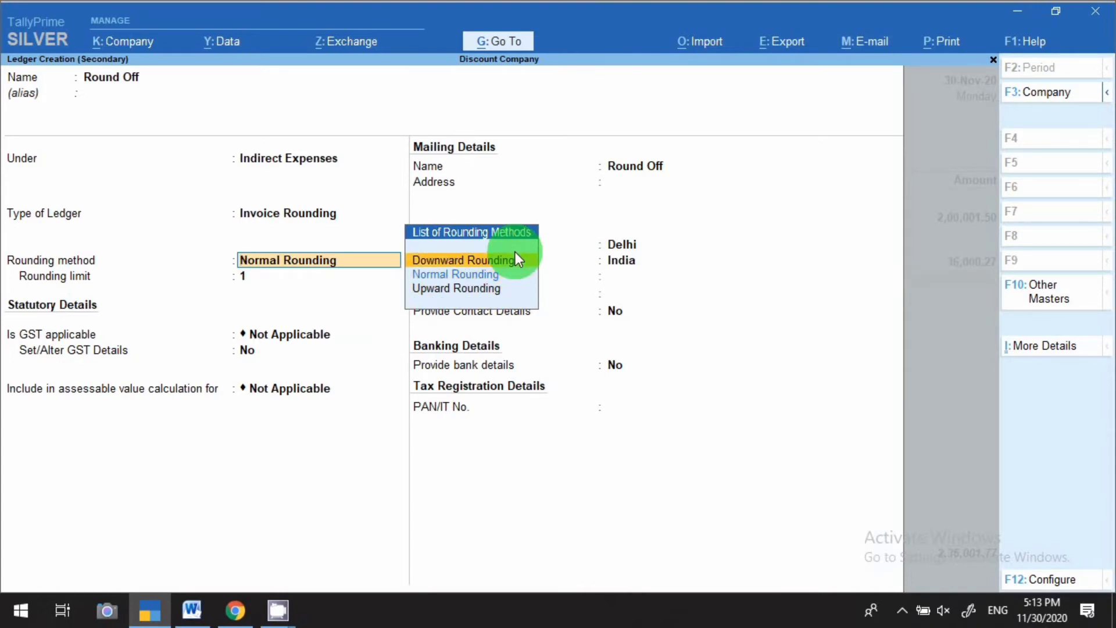
key(Down)
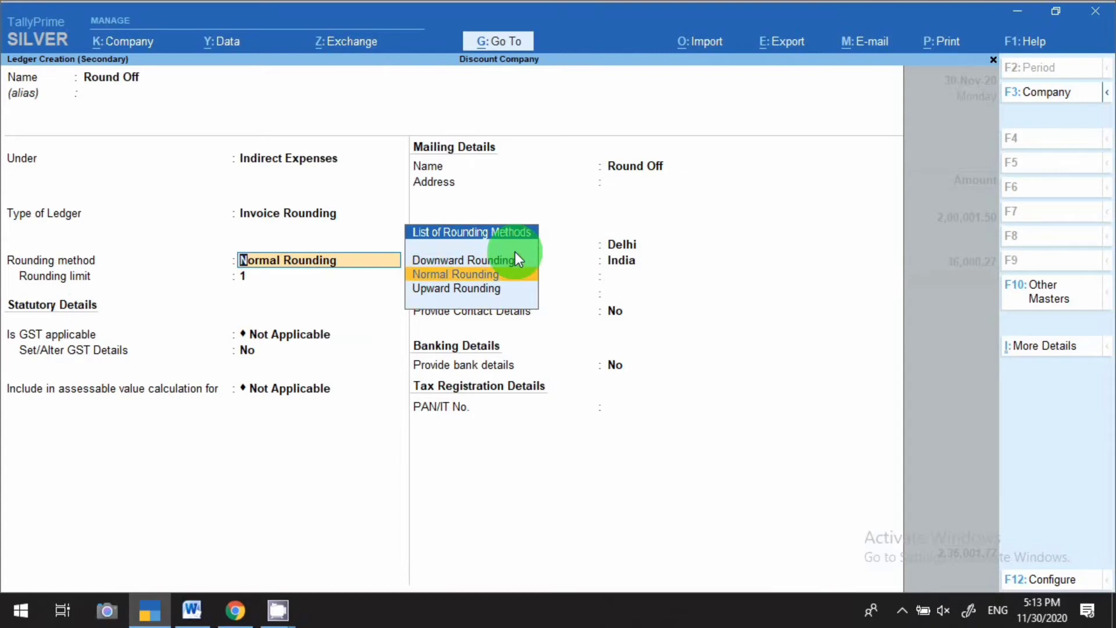
key(Down)
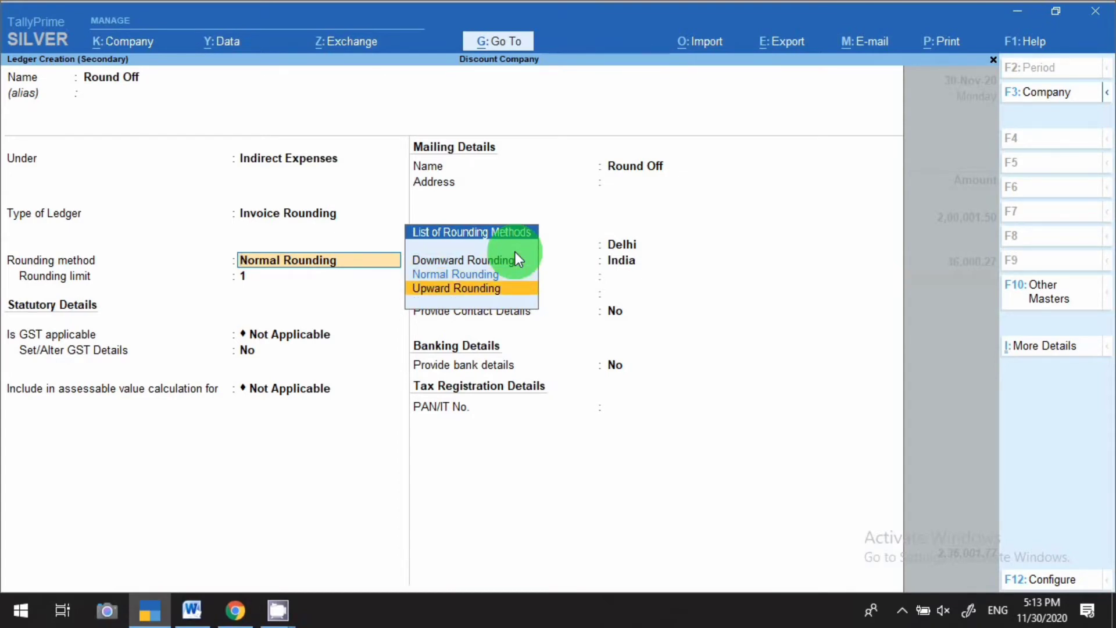
key(Up)
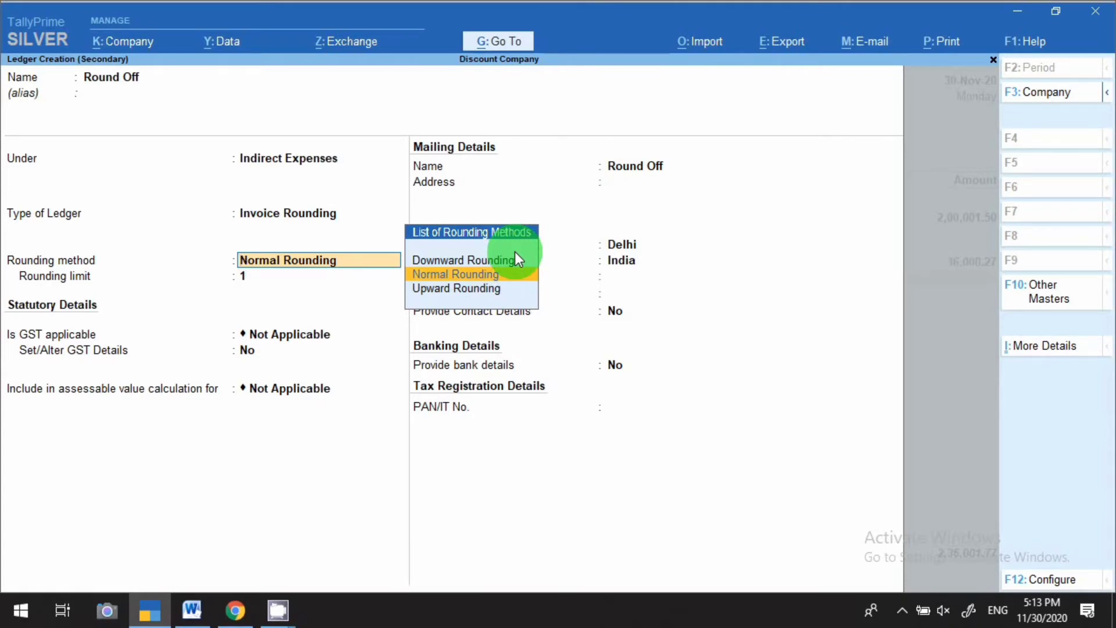
key(Return)
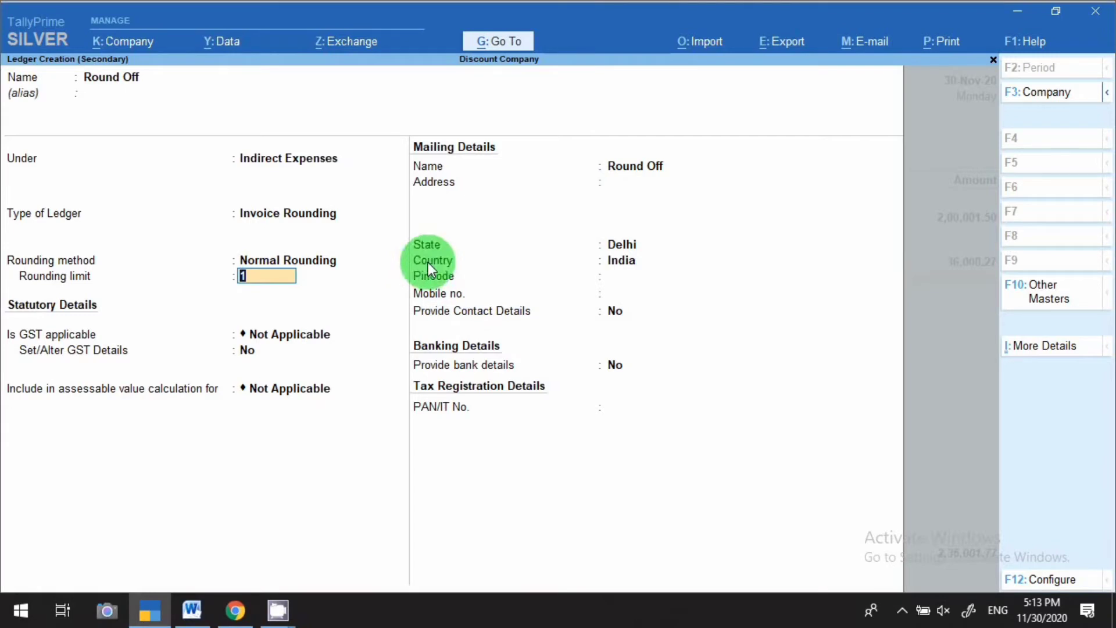
Keep the rounding limit at 1, save the Round Off ledger, and accept its calculated rounding amount in the voucher
key(Return)
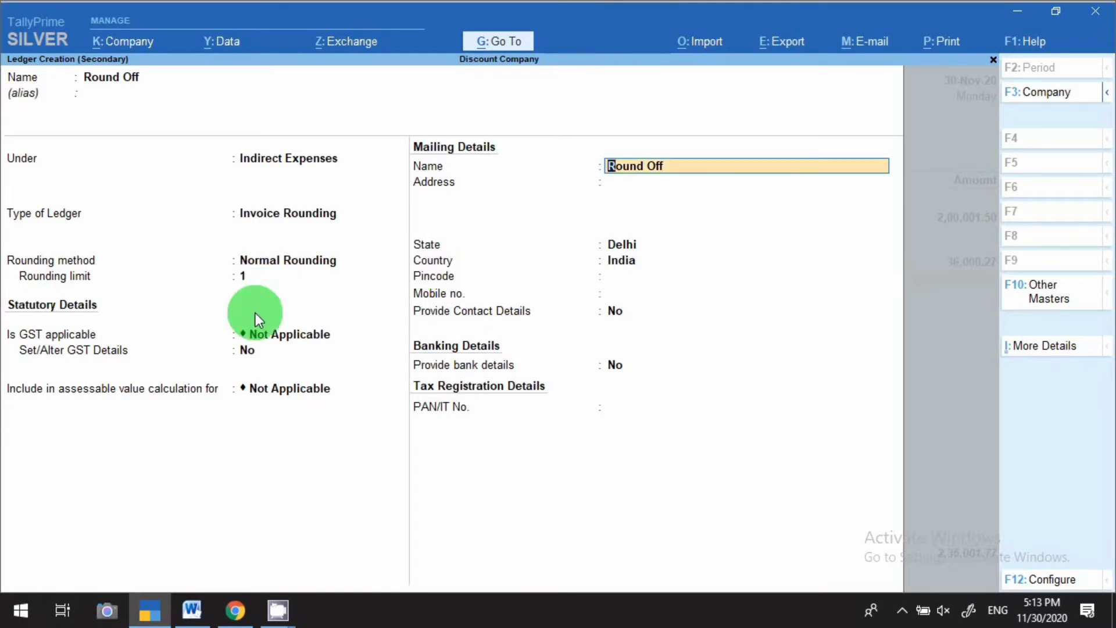
key(Return)
key(Return)
key(Return)
key(Return)
key(Return)
key(Return)
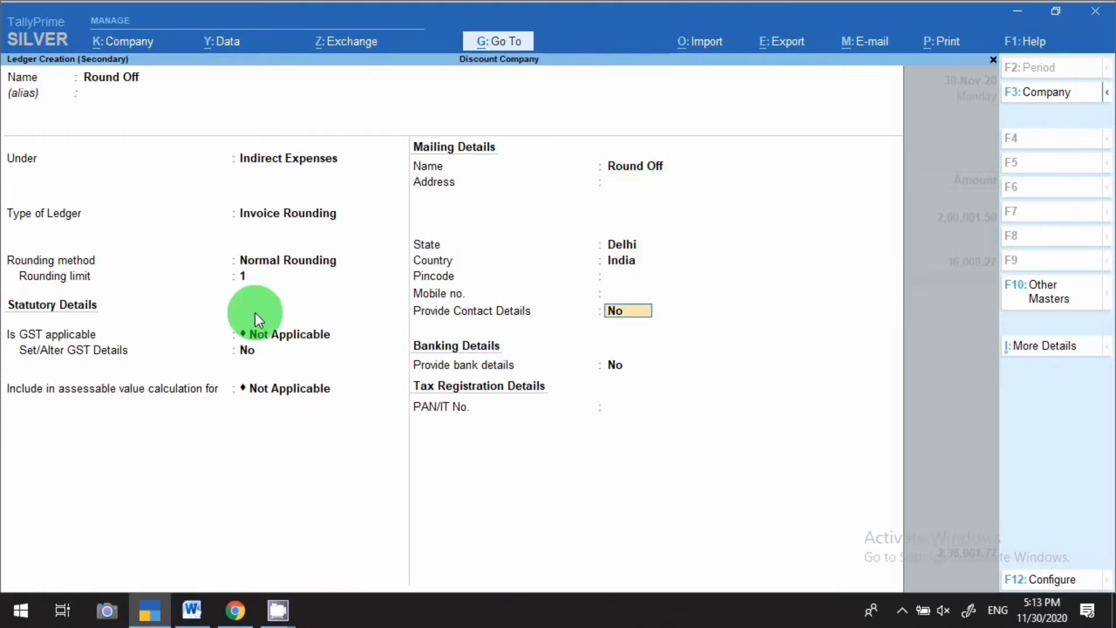
key(Return)
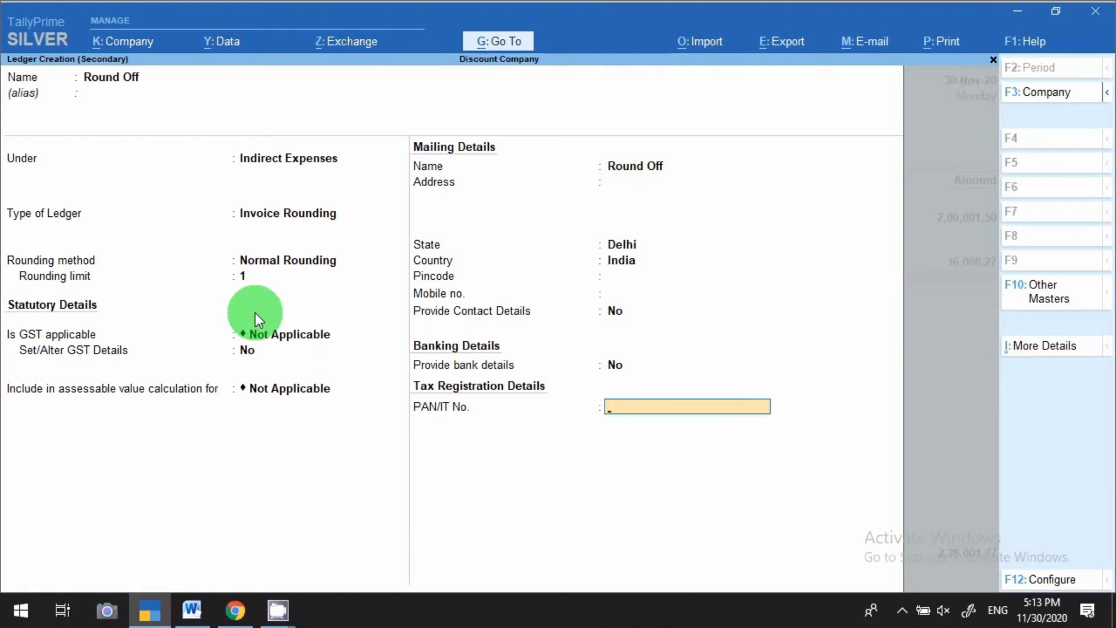
key(Return)
key(Return)
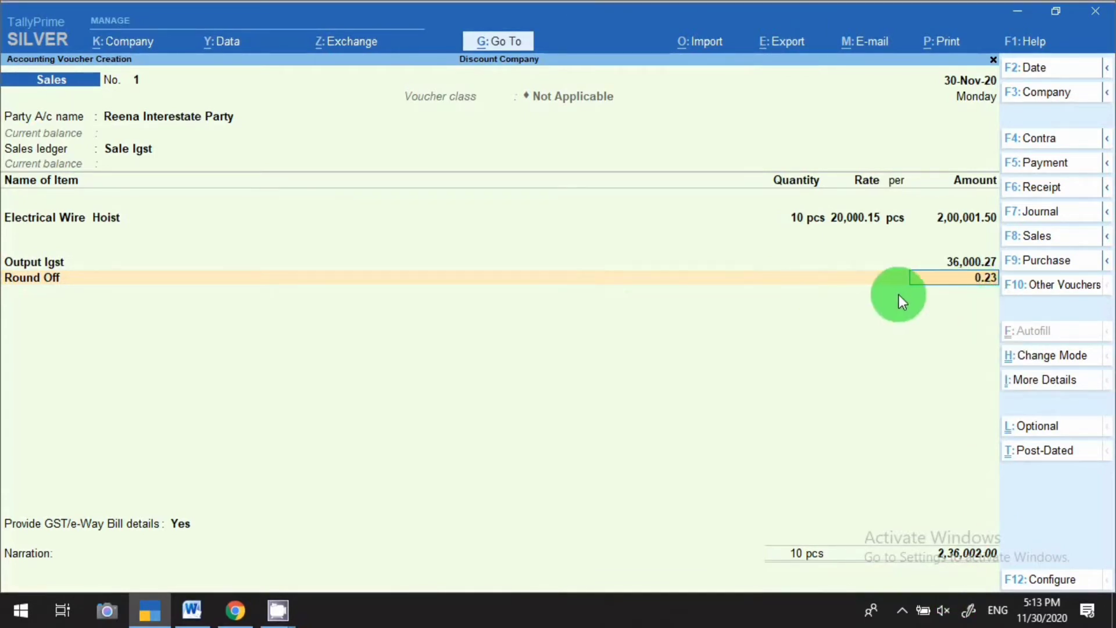
key(Return)
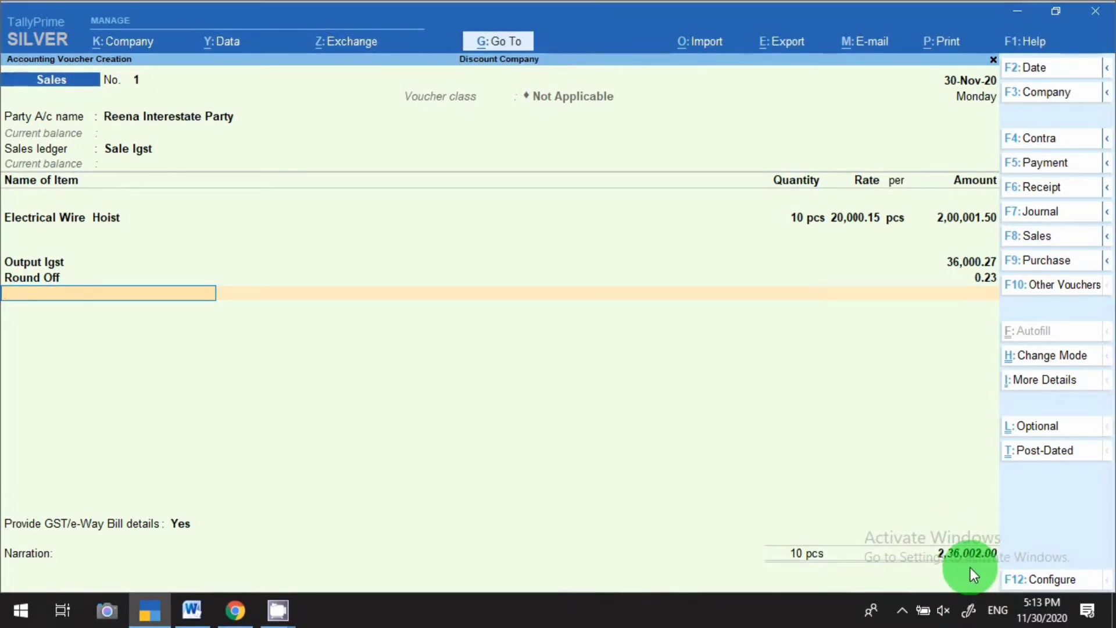
Set the rate of the Electrical Wire Hoist item to 30,000.10 per piece
click(859, 218)
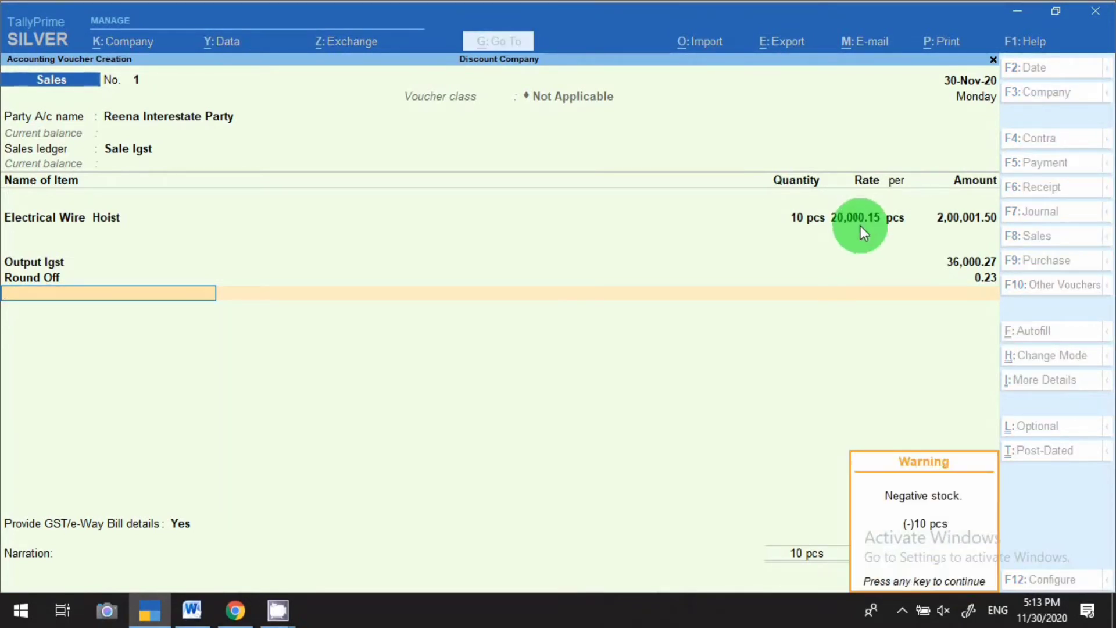
click(861, 226)
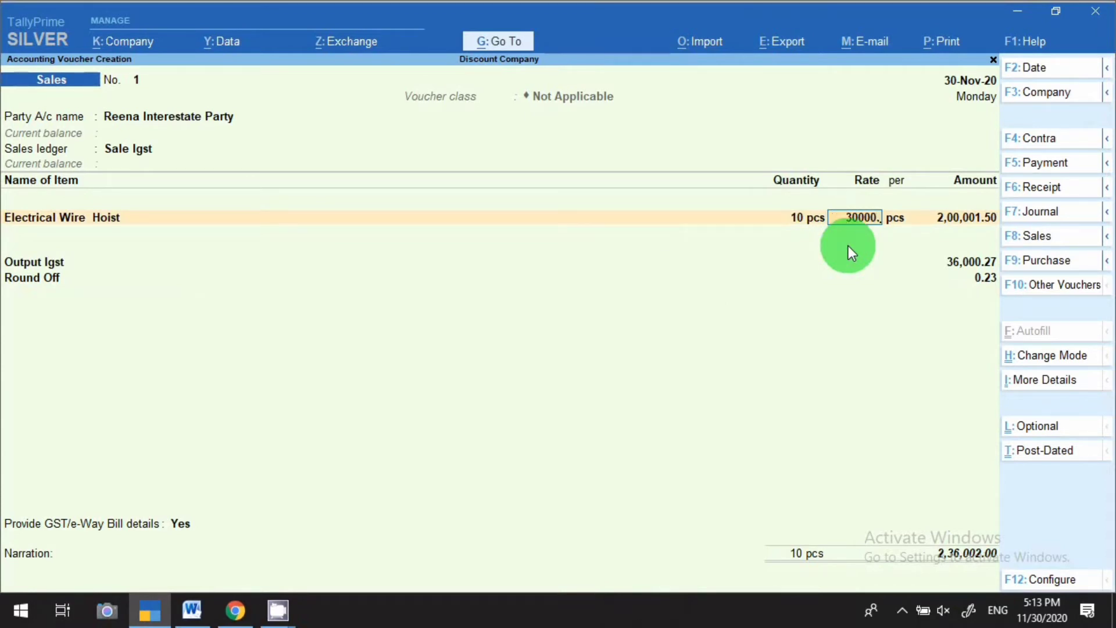
text(30000.1)
key(Return)
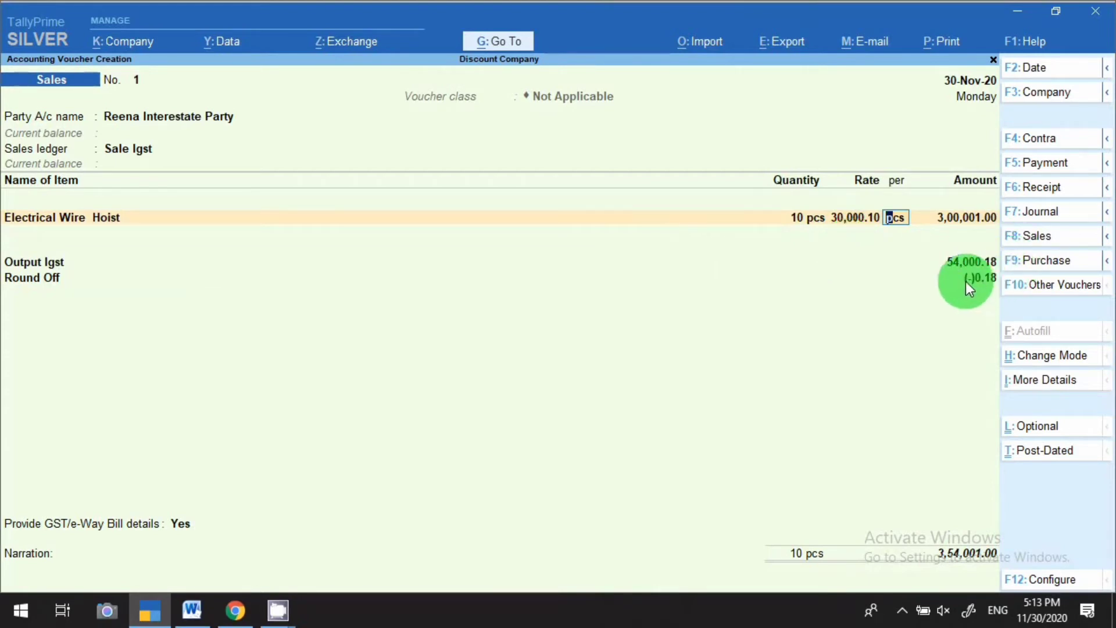
Keep the Round Off ledger on its line with the recalculated amount and save the sales voucher
click(50, 274)
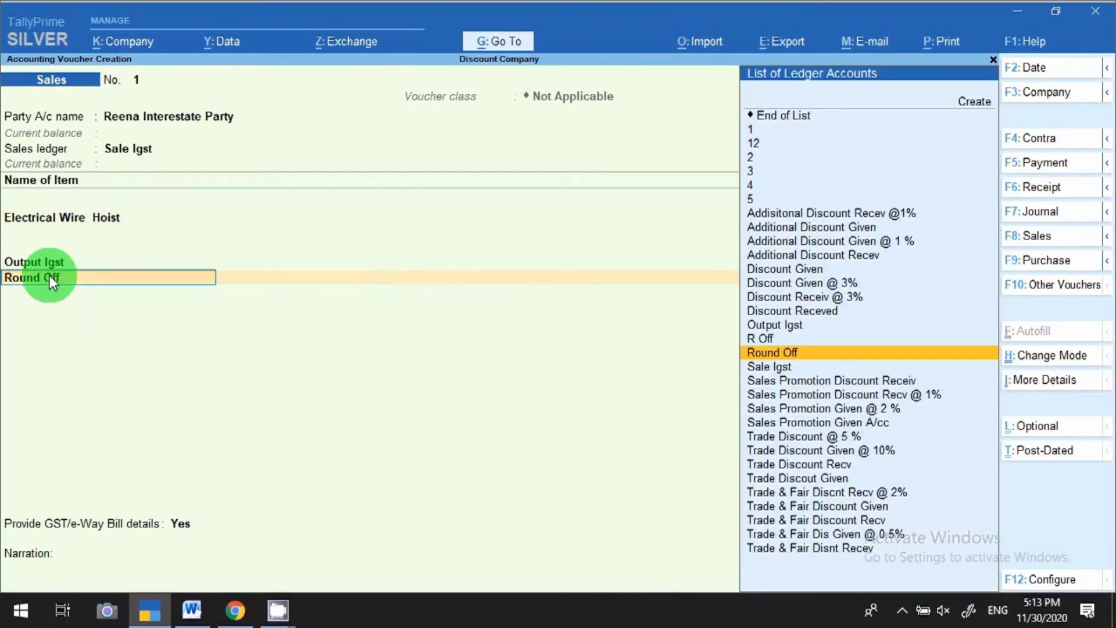
key(Return)
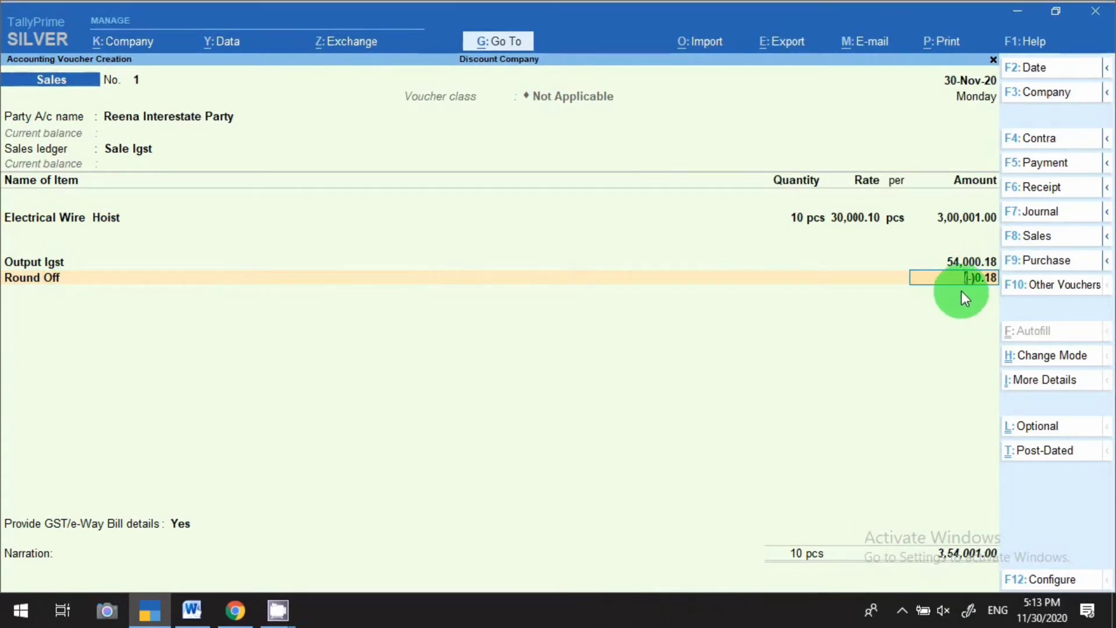
key(ctrl)
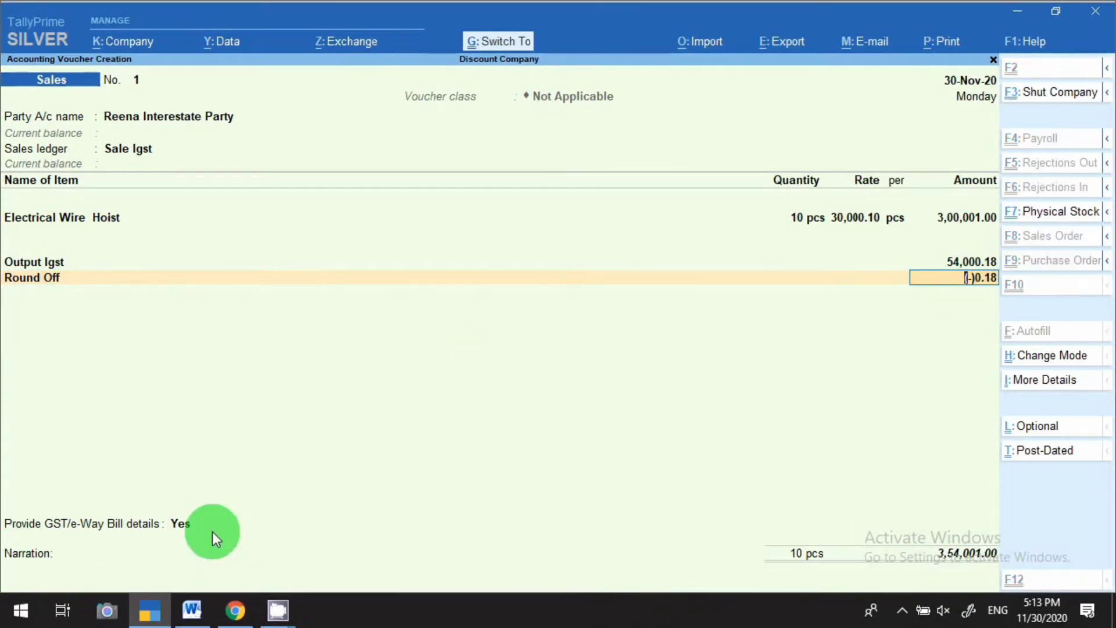
key(ctrl+a)
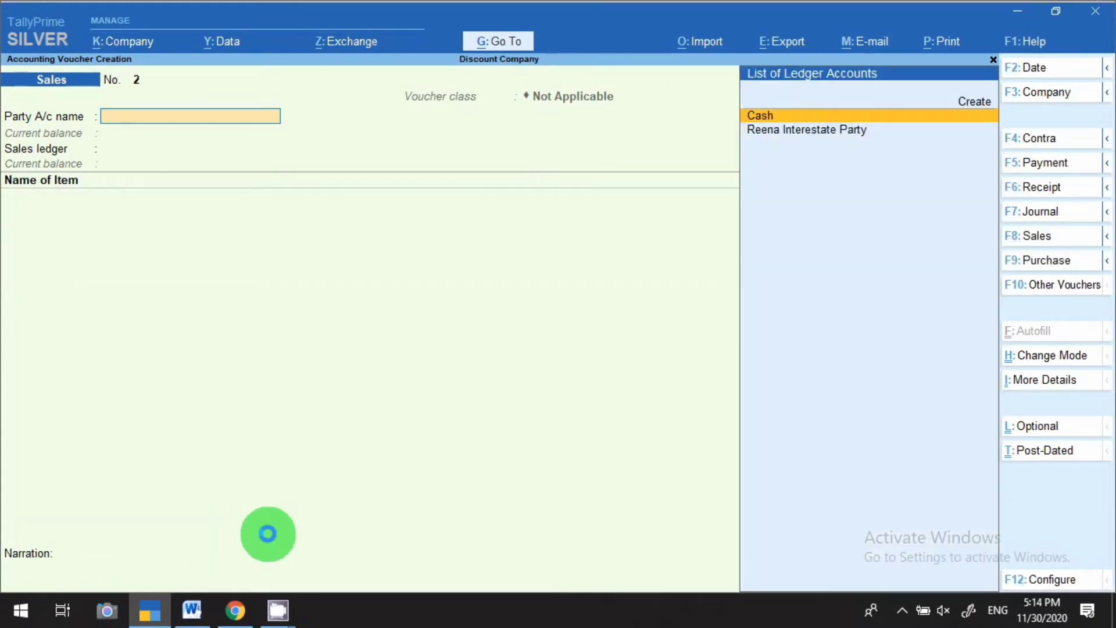
Quit the new blank voucher and open the saved November sales voucher for alteration through the Sales Register
key(Down)
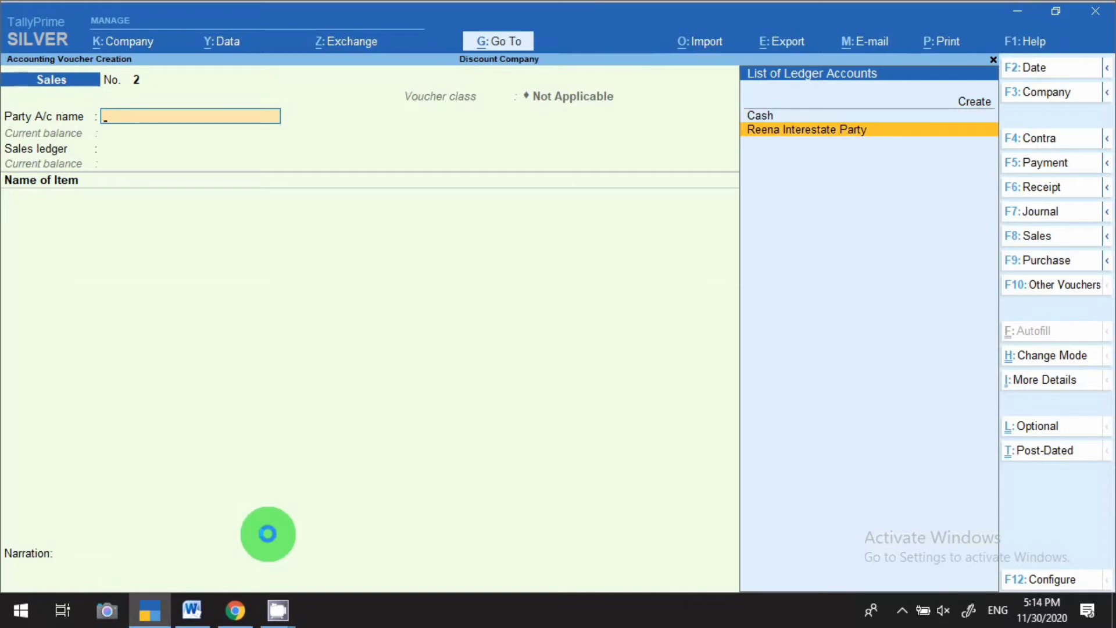
key(Escape)
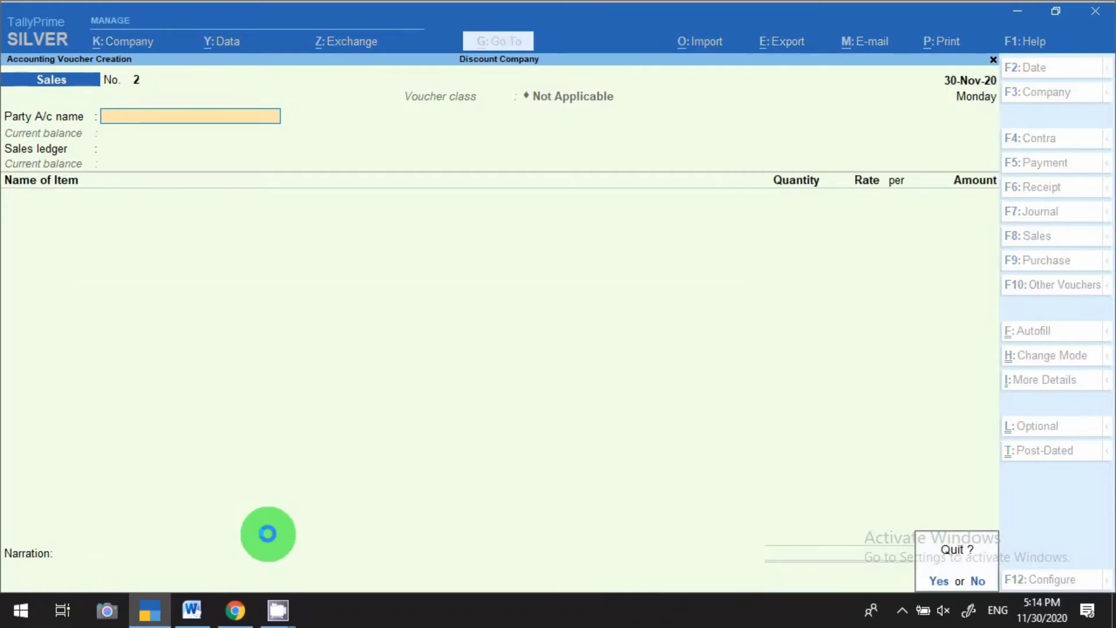
key(y)
key(d)
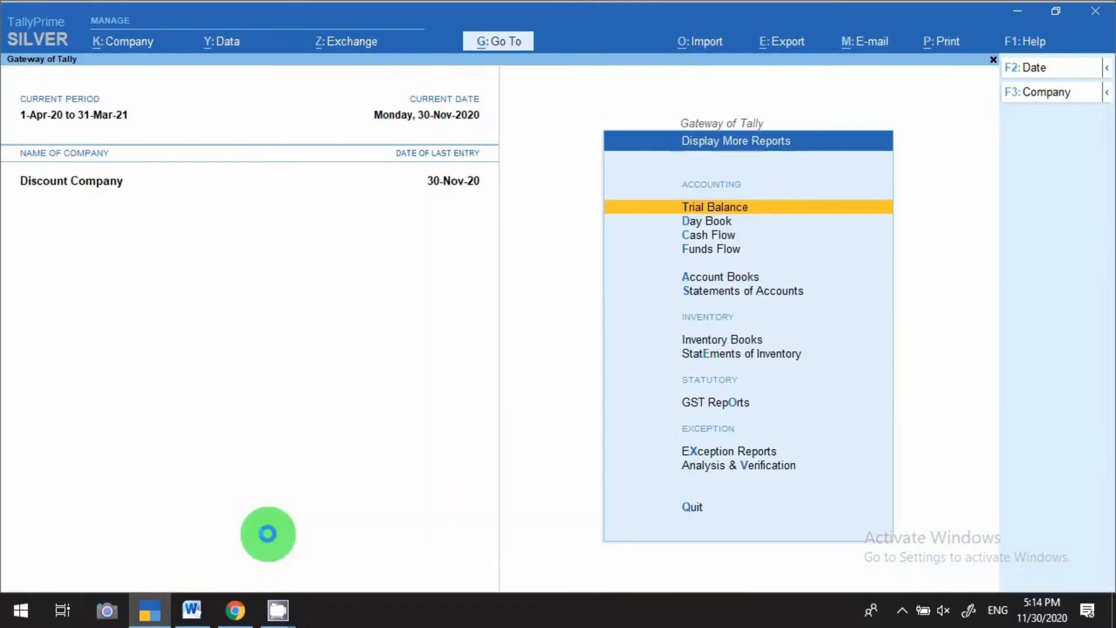
key(m)
key(s)
key(Return)
key(Return)
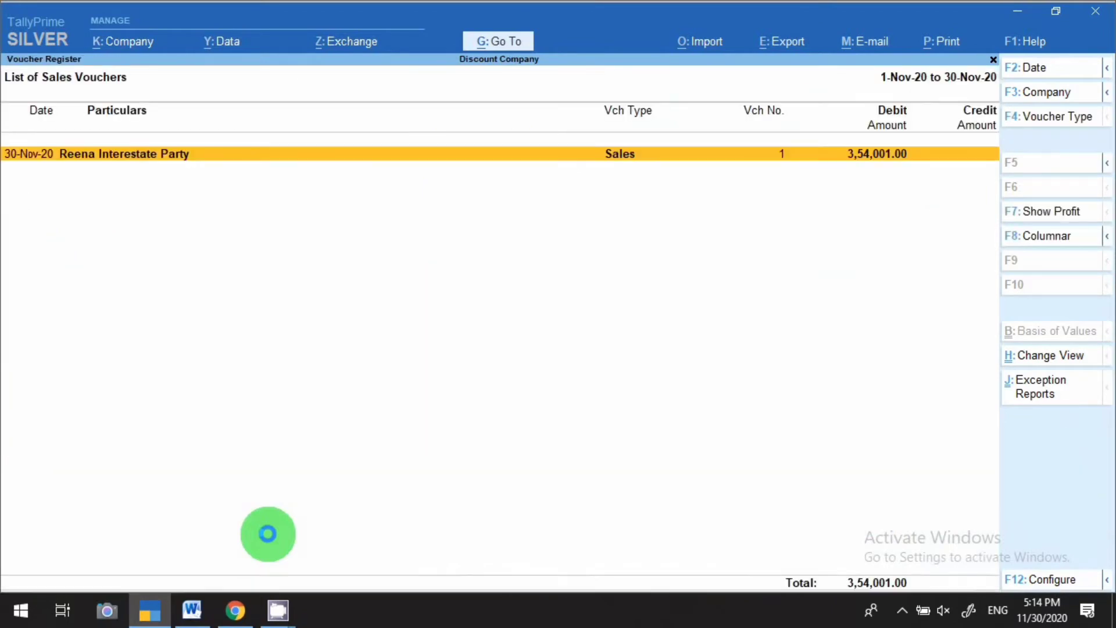
key(Return)
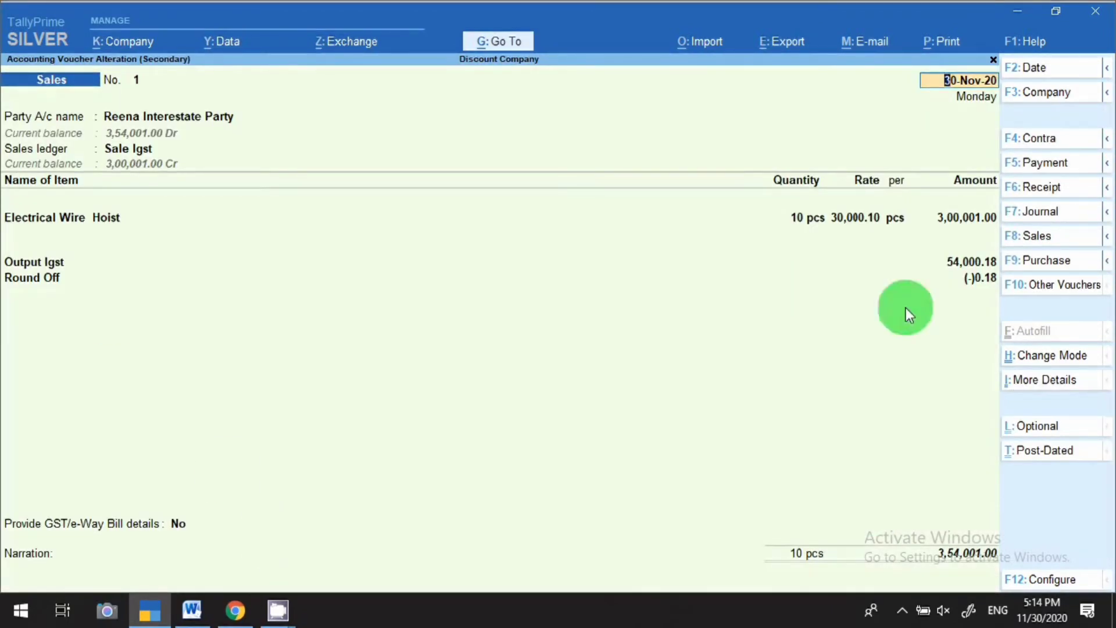
Open the Round Off ledger for alteration from the voucher and set its rounding method to Downward Rounding
click(23, 278)
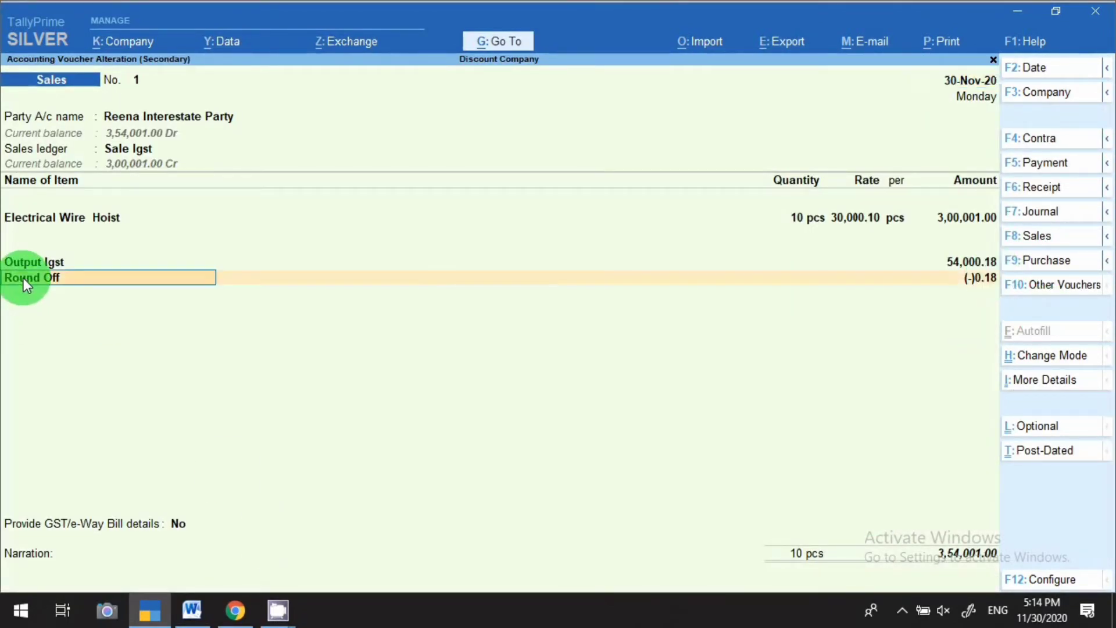
key(ctrl+Return)
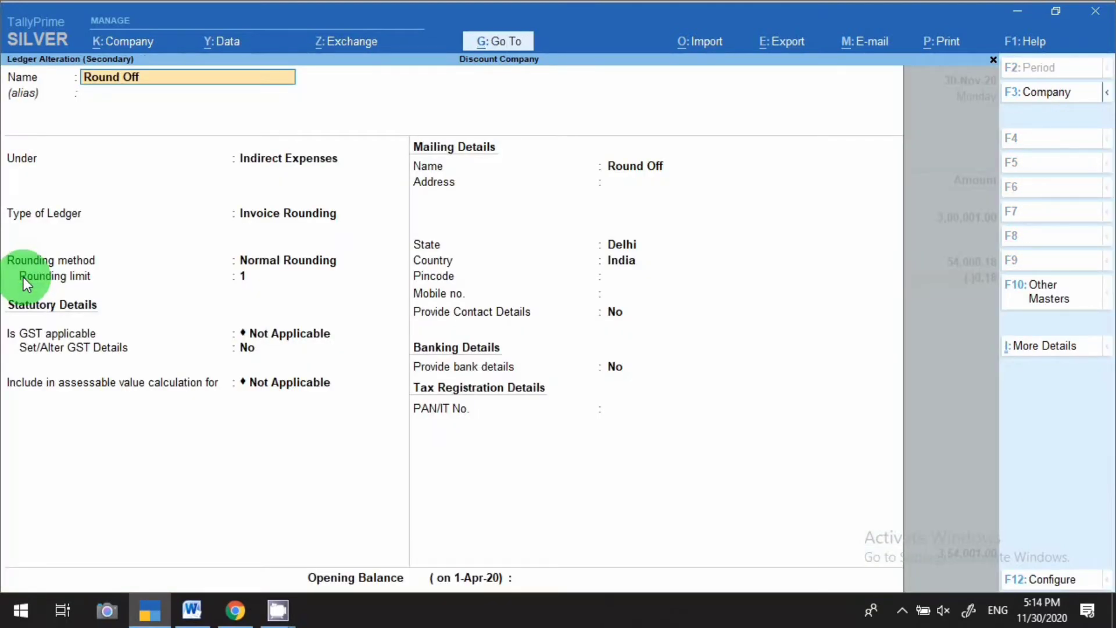
click(285, 267)
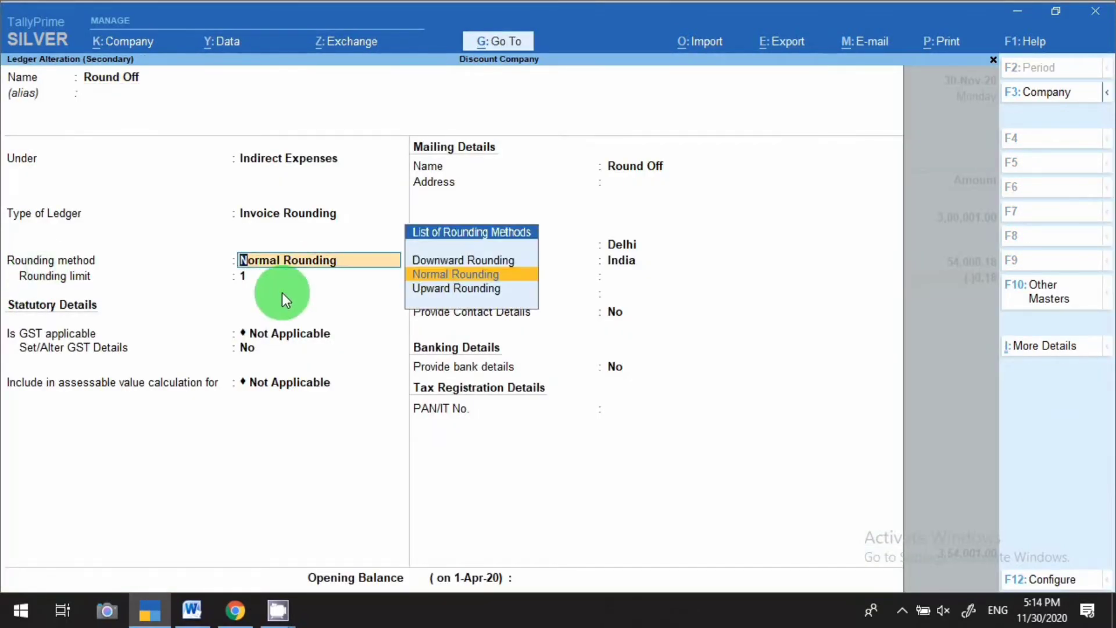
key(Up)
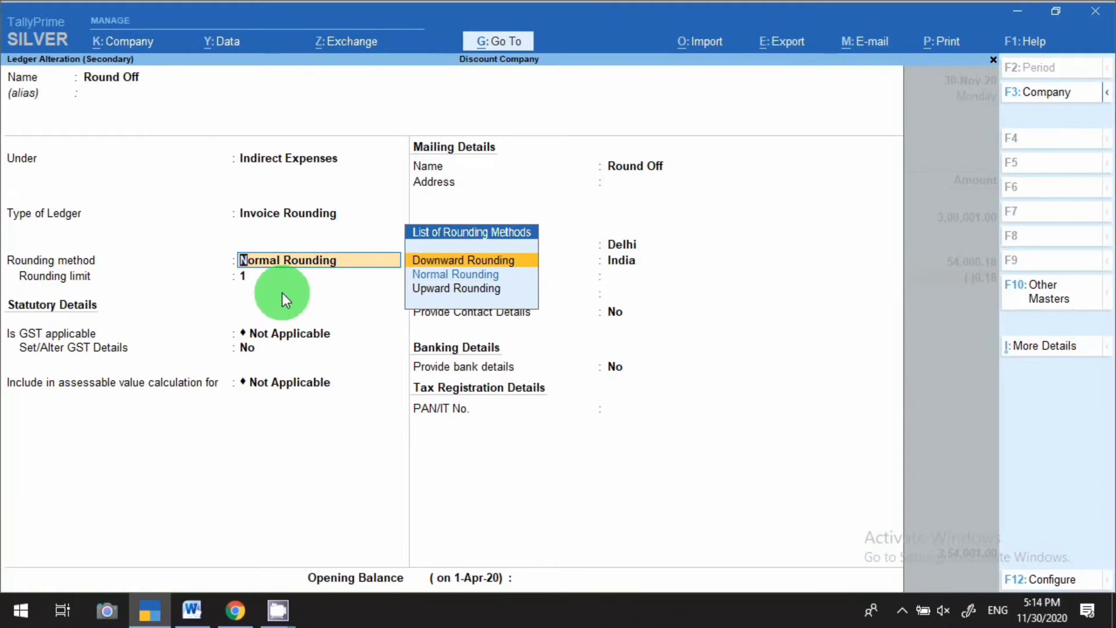
key(Return)
Keep the remaining Round Off ledger details as they are and save the altered ledger
key(Return)
key(Return)
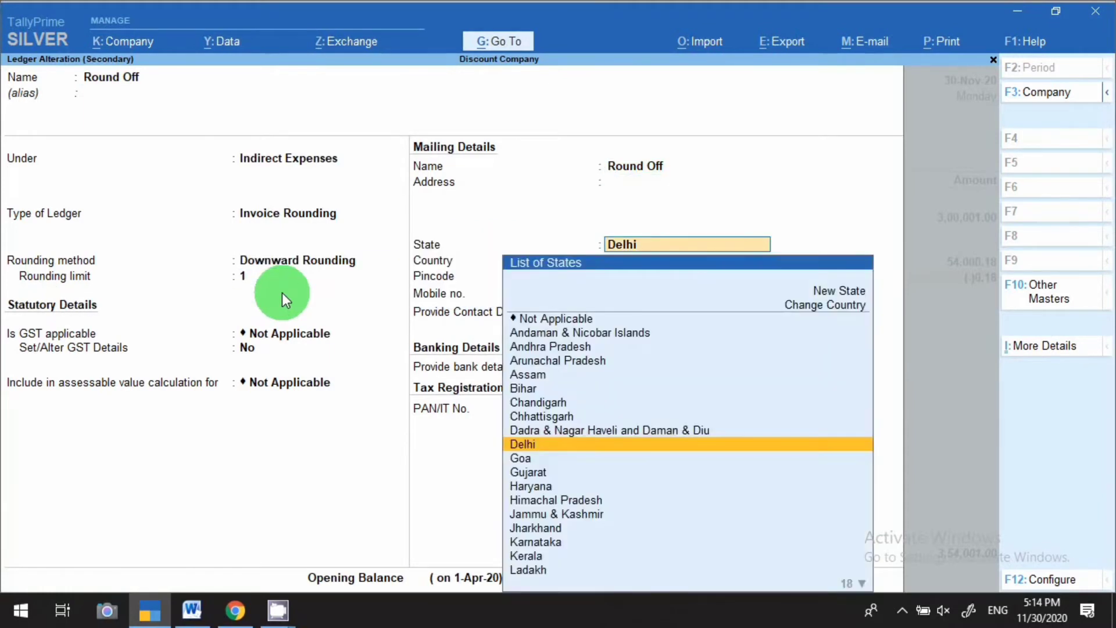
key(Return)
key(Return)
key(Return)
key(Return)
key(Return)
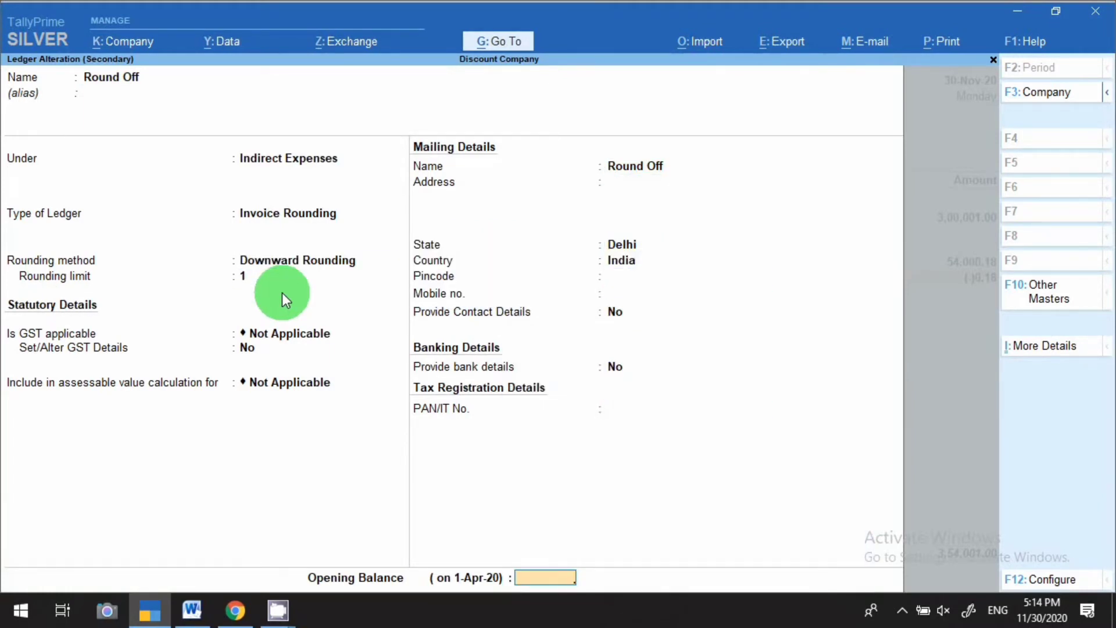
key(Return)
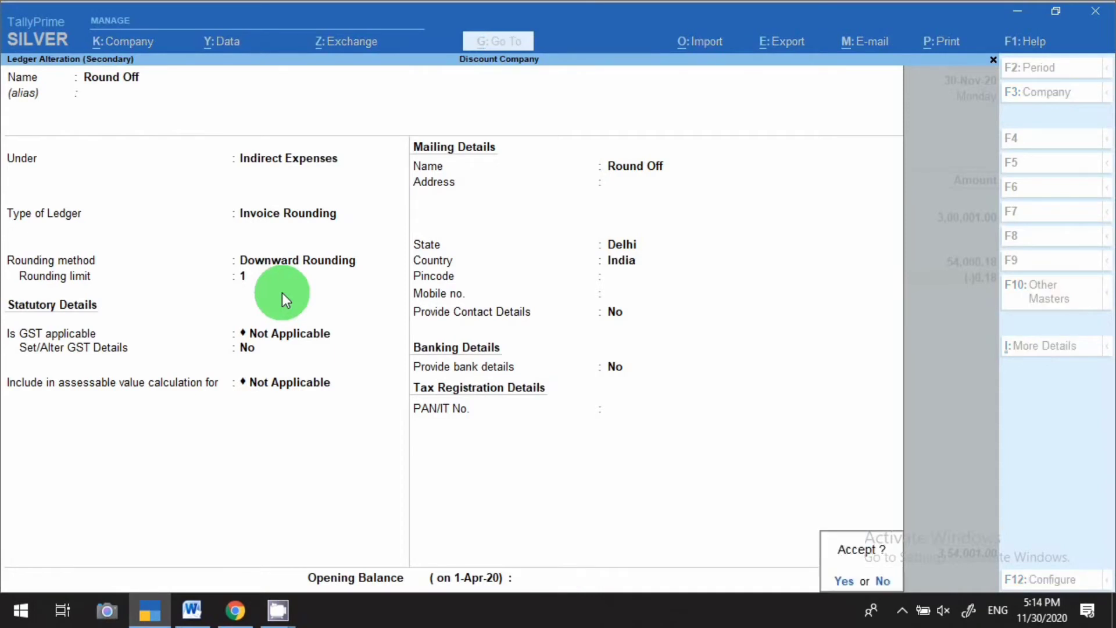
key(Return)
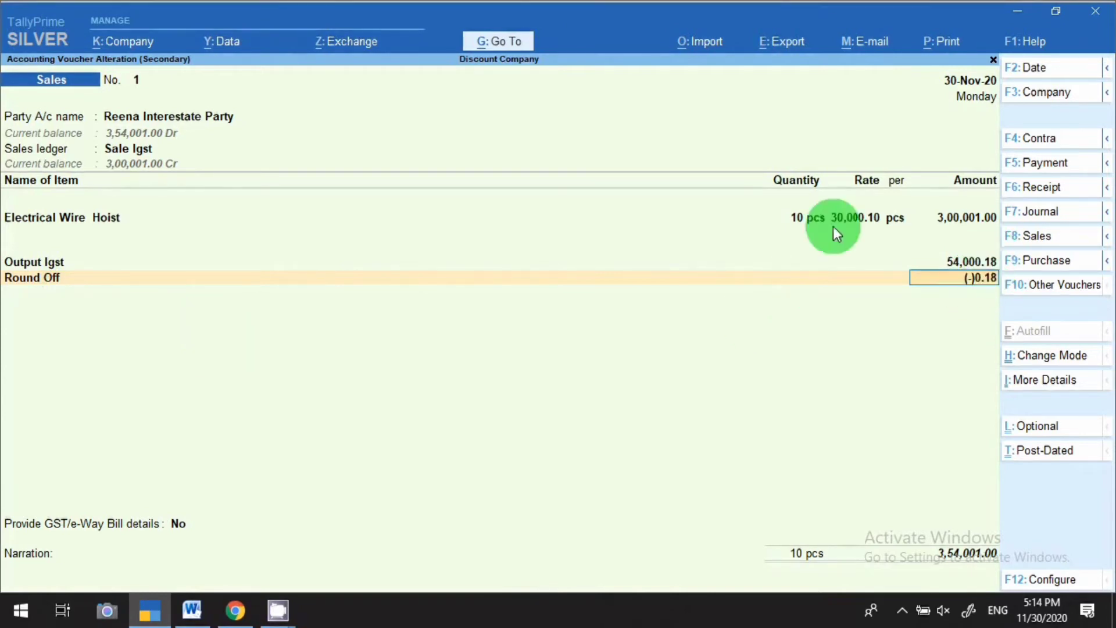
Set the Electrical Wire Hoist rate to 10,000.67 and go through the item lines to recalculate Output Igst and Round Off
click(848, 220)
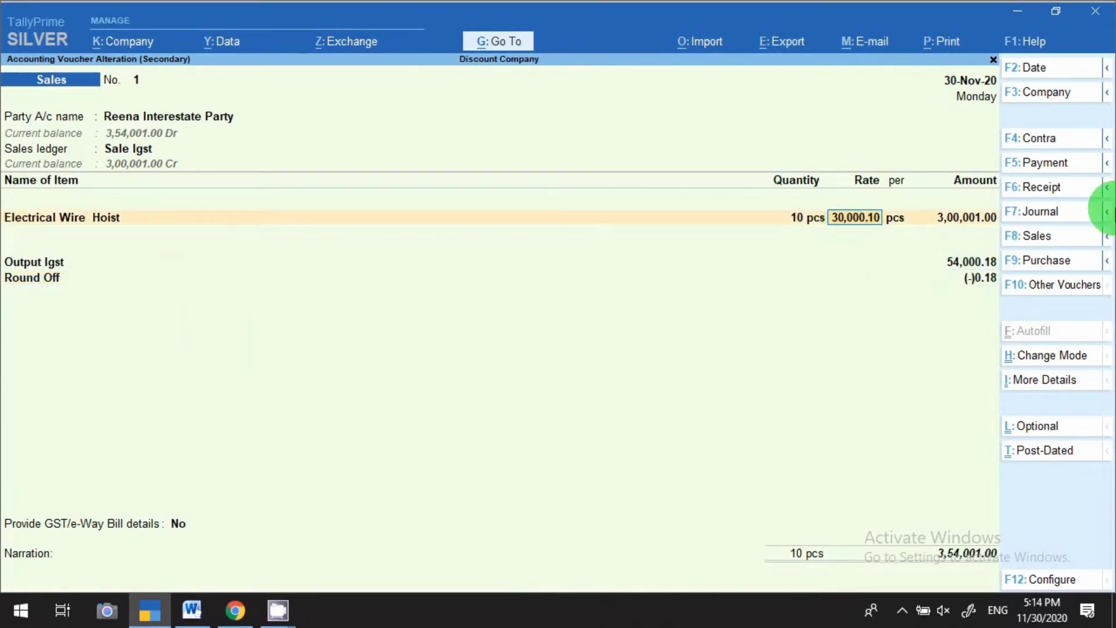
text(10000.67)
key(Return)
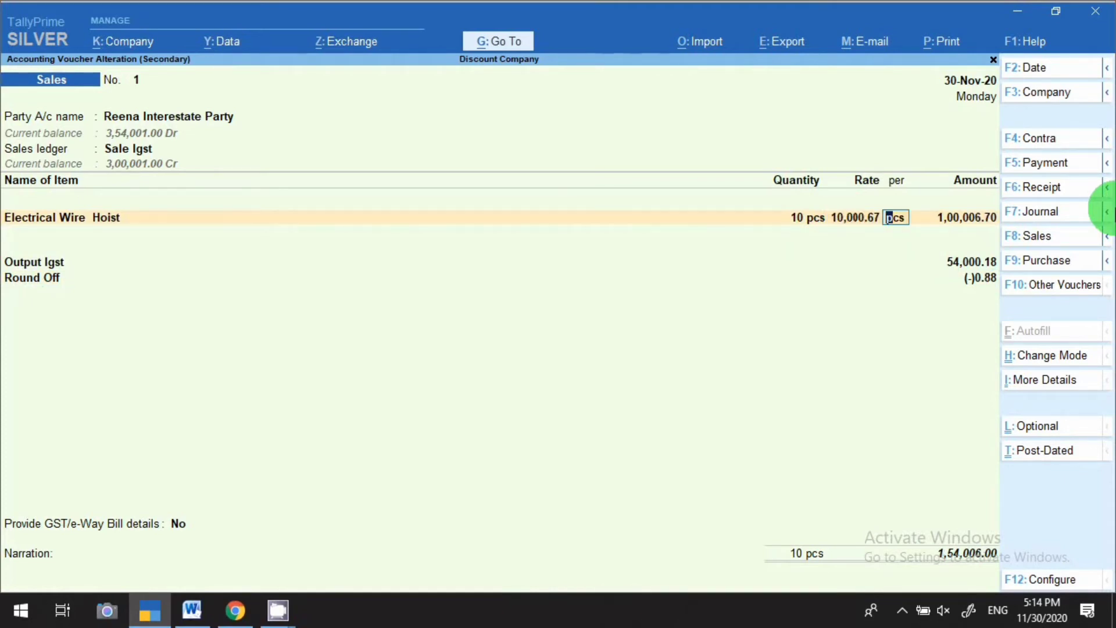
key(Return)
key(Return)
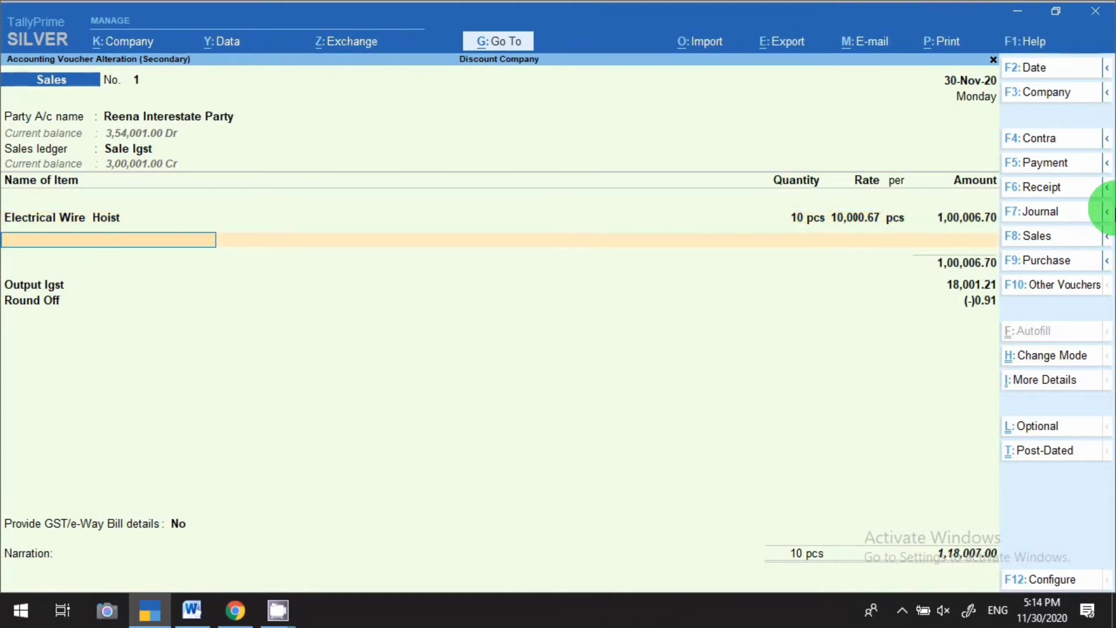
key(Return)
key(Return)
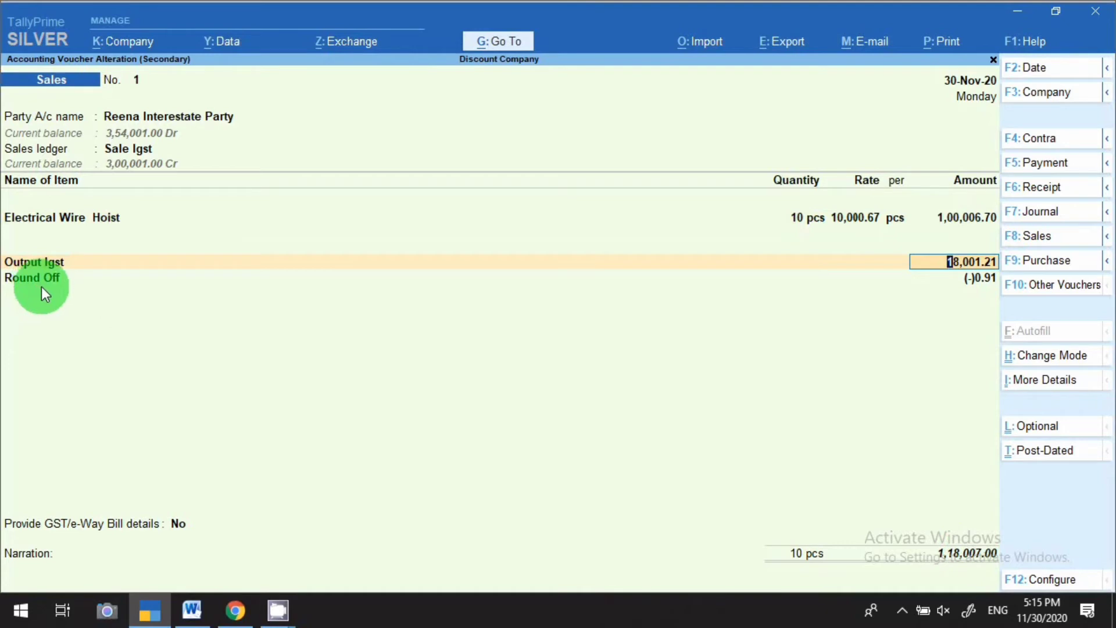
Quit the voucher alteration without saving the rate change and reopen the same sales voucher from the register
key(BackSpace)
key(Escape)
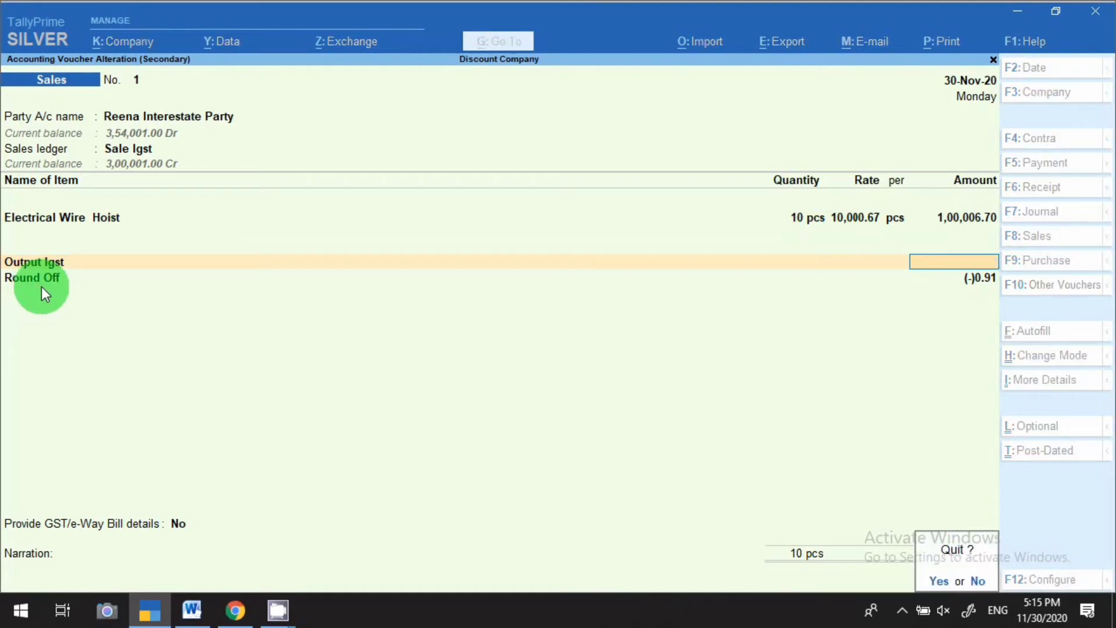
key(y)
key(Return)
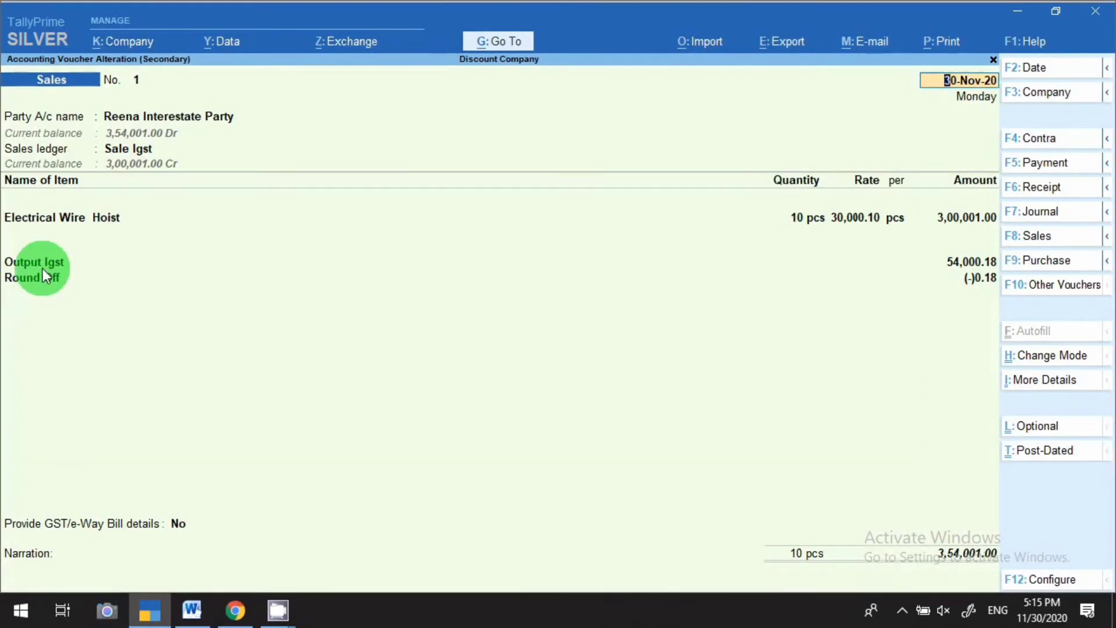
Open the Round Off ledger for alteration from the reopened voucher and set its rounding method to Upward Rounding
click(29, 284)
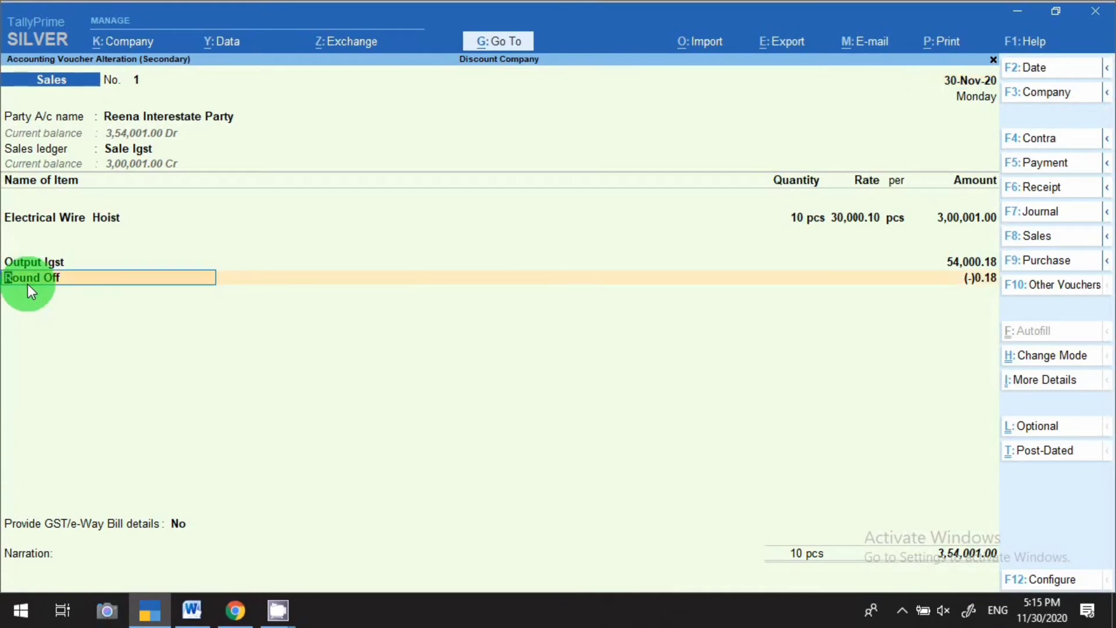
key(ctrl+Return)
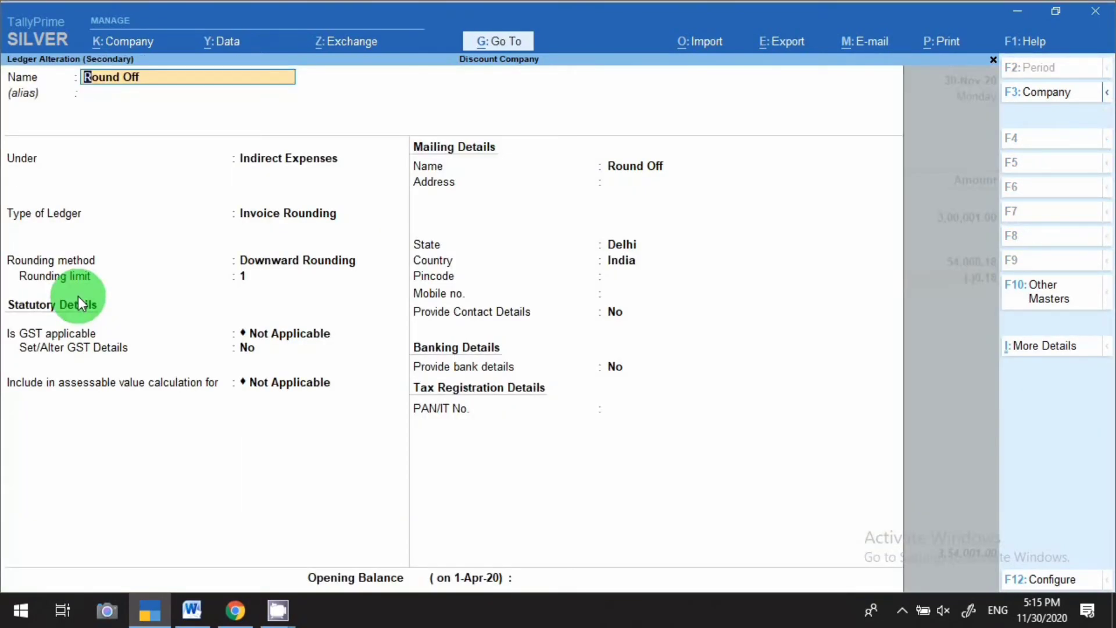
click(260, 263)
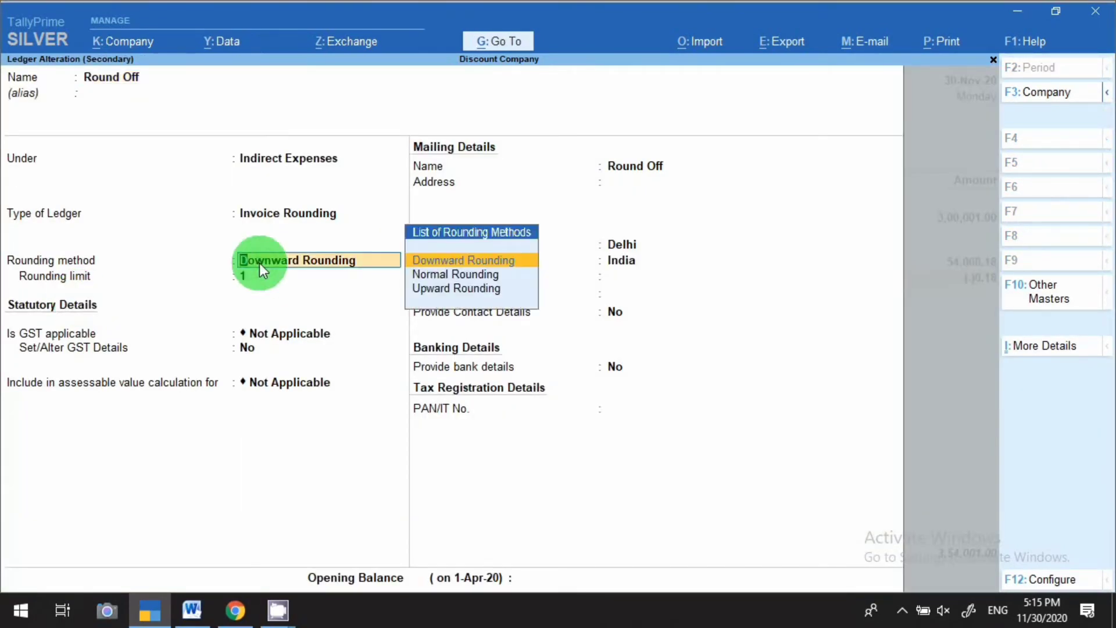
key(Down)
key(Down)
key(Return)
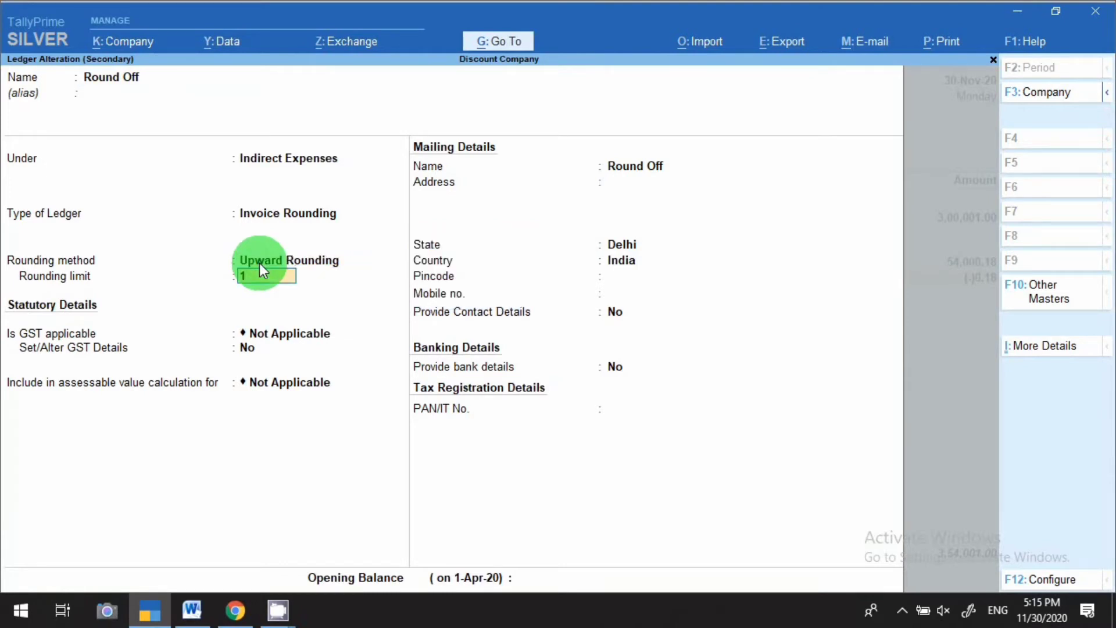
Save the Round Off ledger with Upward Rounding, a rounding limit of 1 and the other details unchanged, returning to the sales voucher
key(Return)
key(Return)
key(Return)
key(Return)
key(Return)
key(Return)
key(Return)
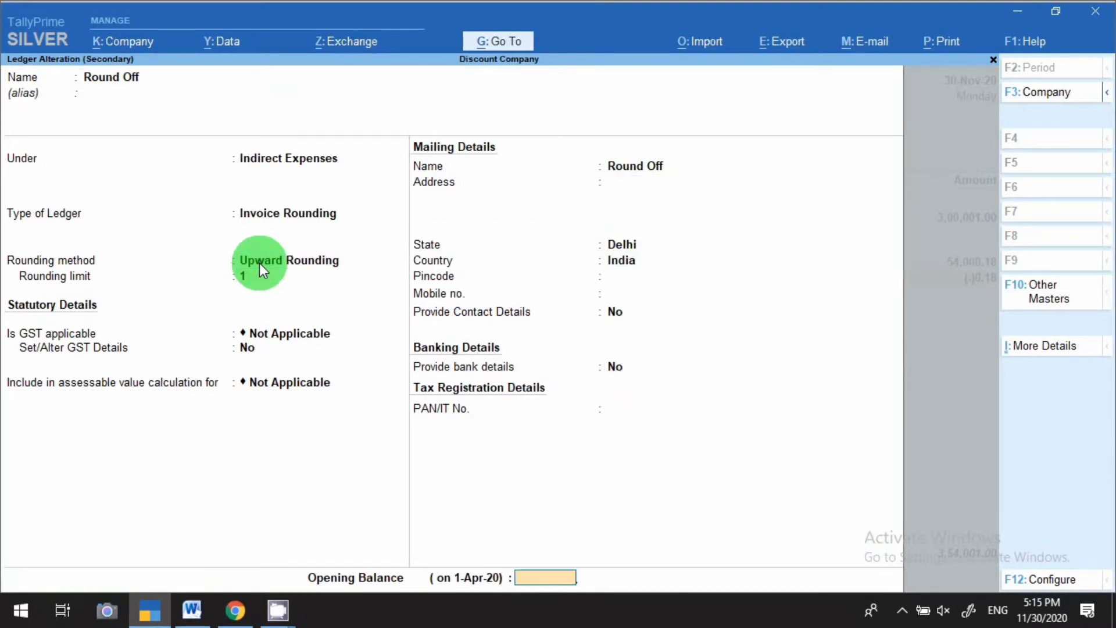
key(Return)
key(Return)
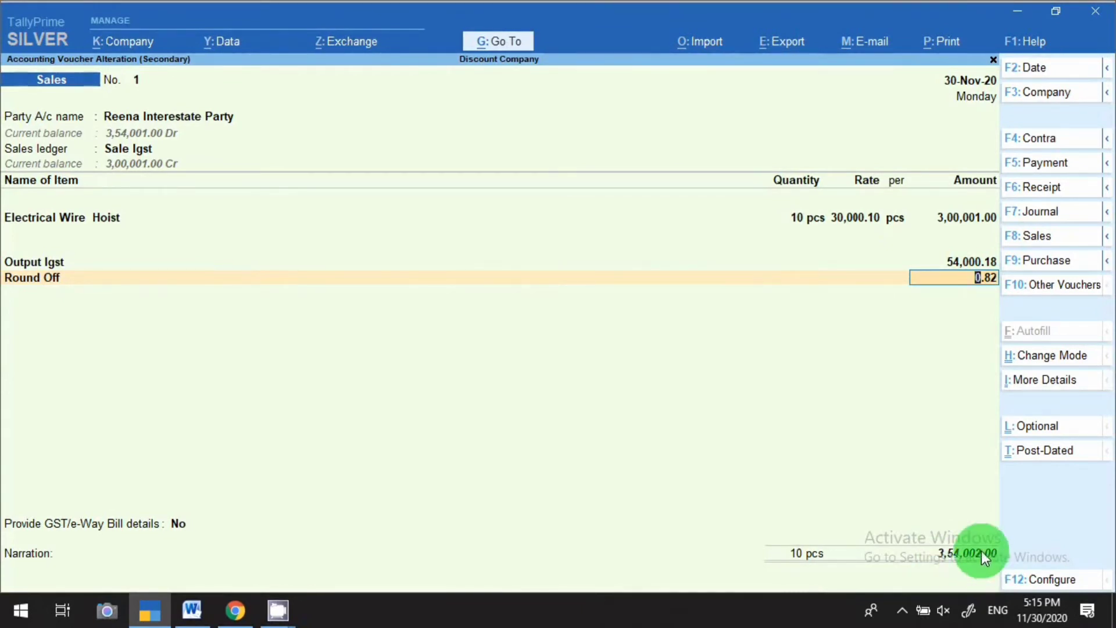
Try 25,000.10 as the Electrical Wire Hoist rate, replace it with 25,000.01 and go on to the Output Igst line
click(852, 218)
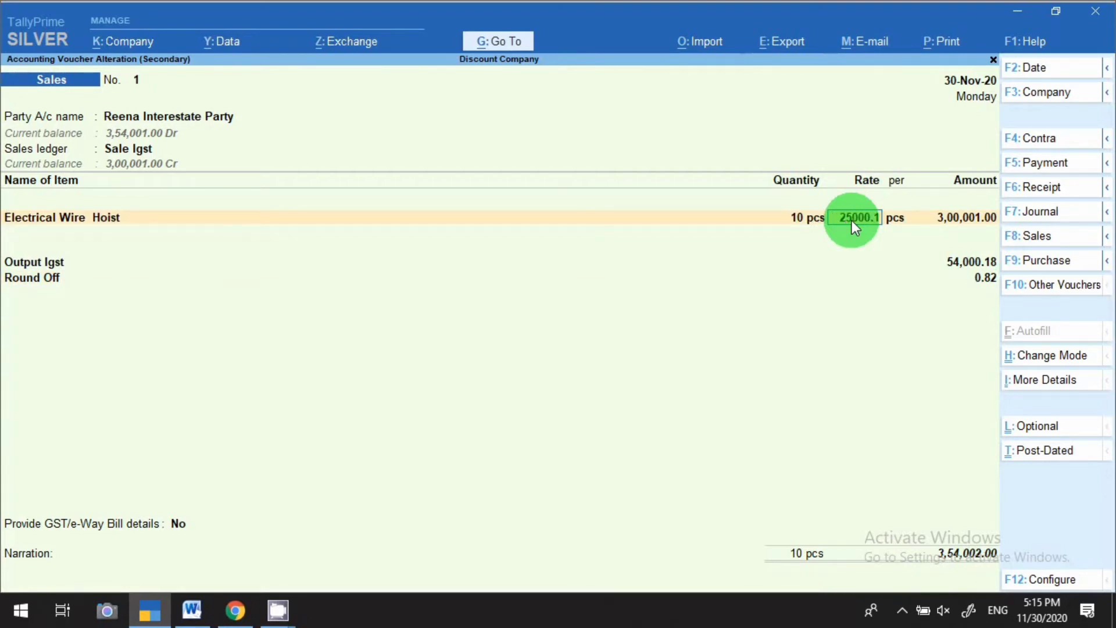
key(Return)
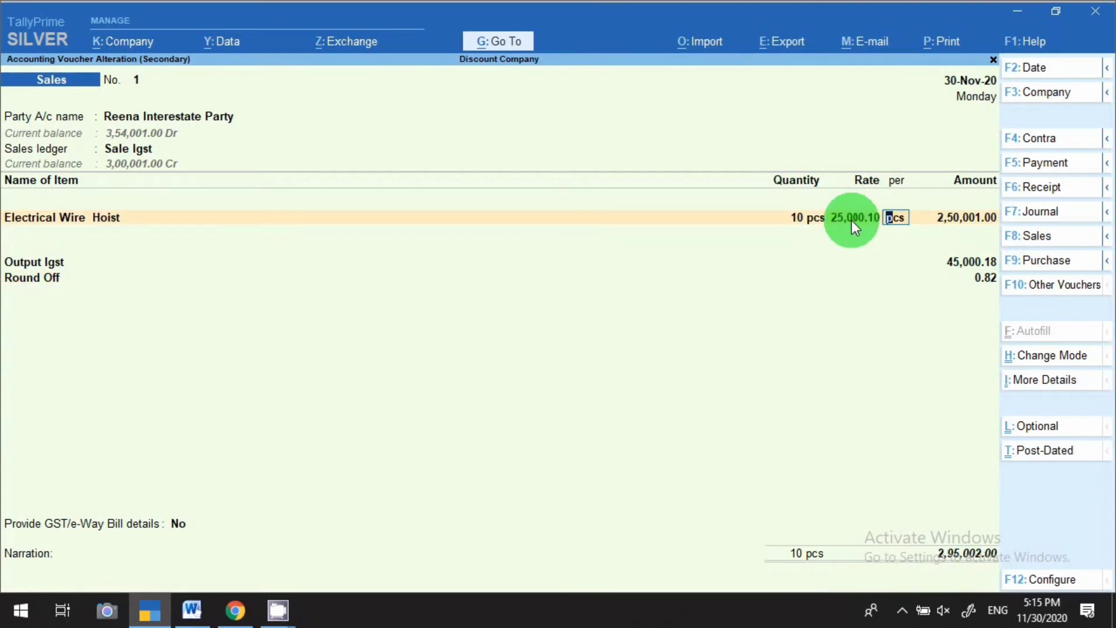
key(Return)
key(Return)
key(BackSpace)
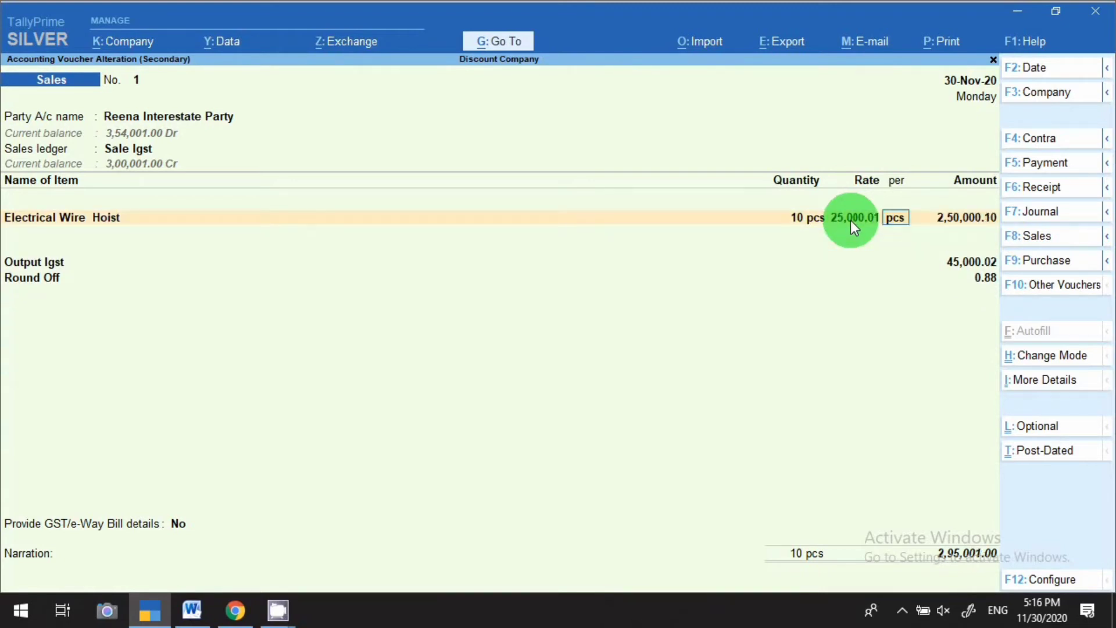
key(Return)
key(Return)
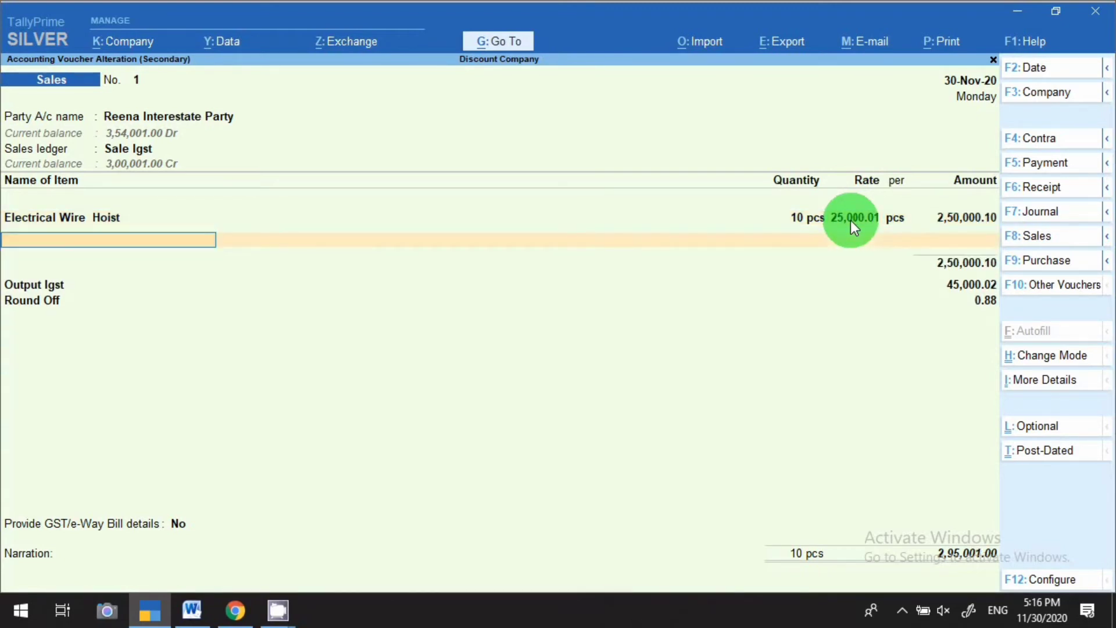
key(Return)
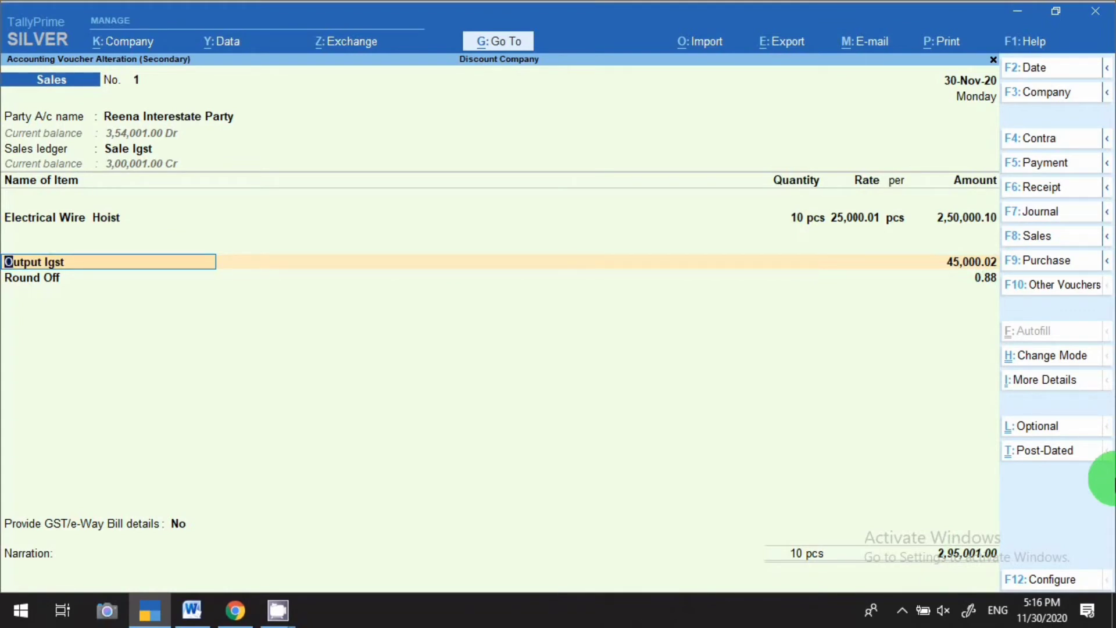
Open the Round Off ledger for alteration from the voucher line and set its rounding method to Normal Rounding
click(33, 278)
key(ctrl+Return)
key(Return)
key(Return)
key(Return)
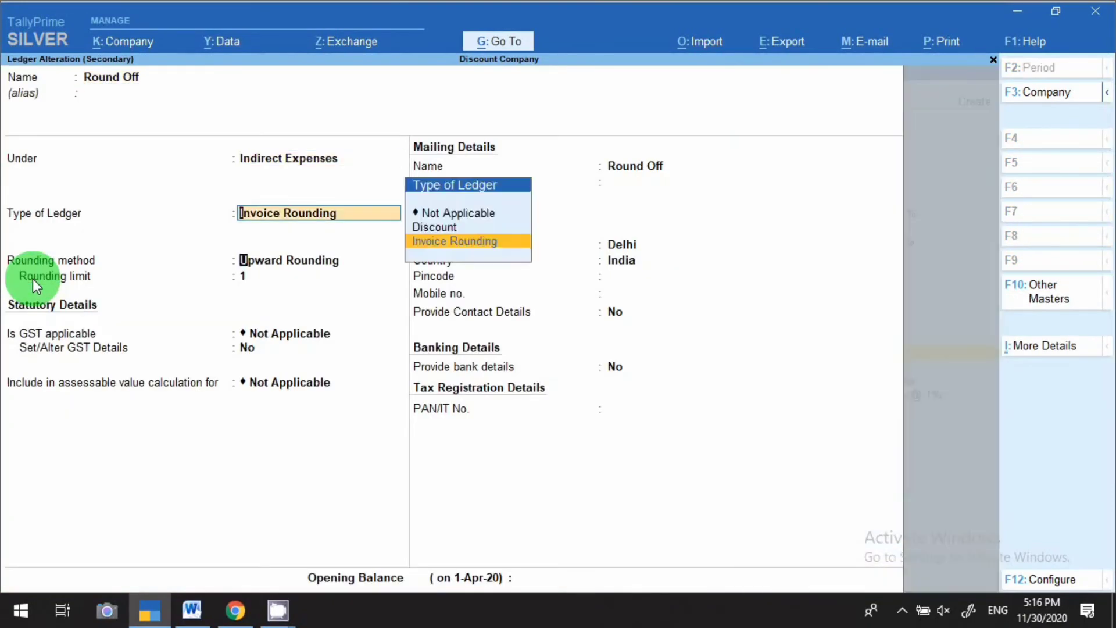
key(Return)
key(Return)
key(BackSpace)
key(Up)
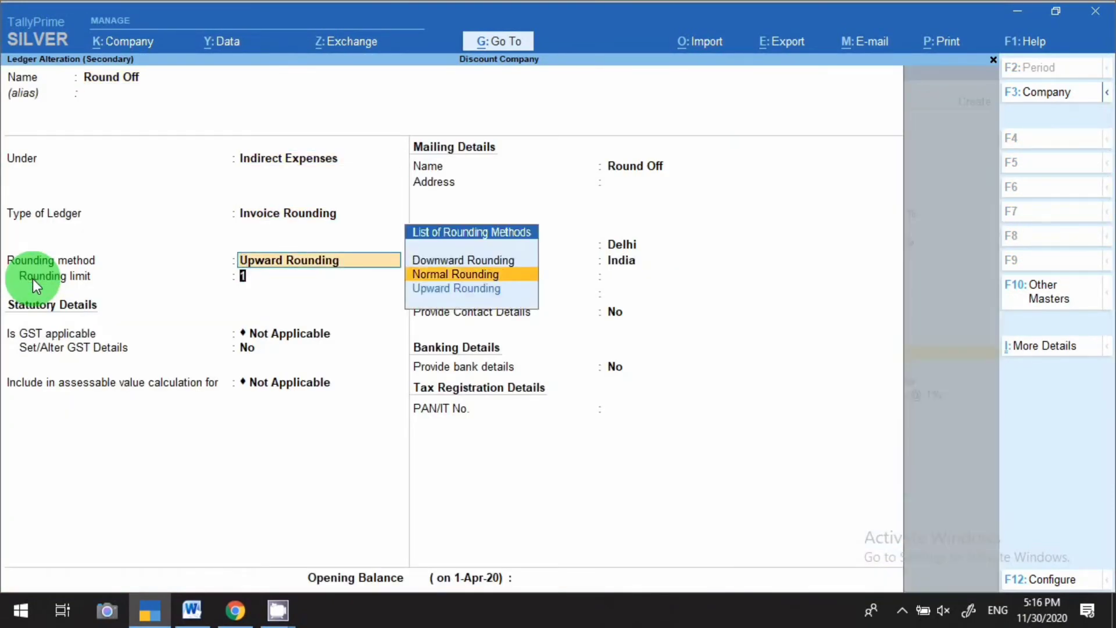
key(Return)
Save the altered Round Off ledger with its other details unchanged, and accept the sales voucher
key(Return)
key(Return)
key(Return)
key(Return)
key(Return)
key(Return)
key(Return)
key(Return)
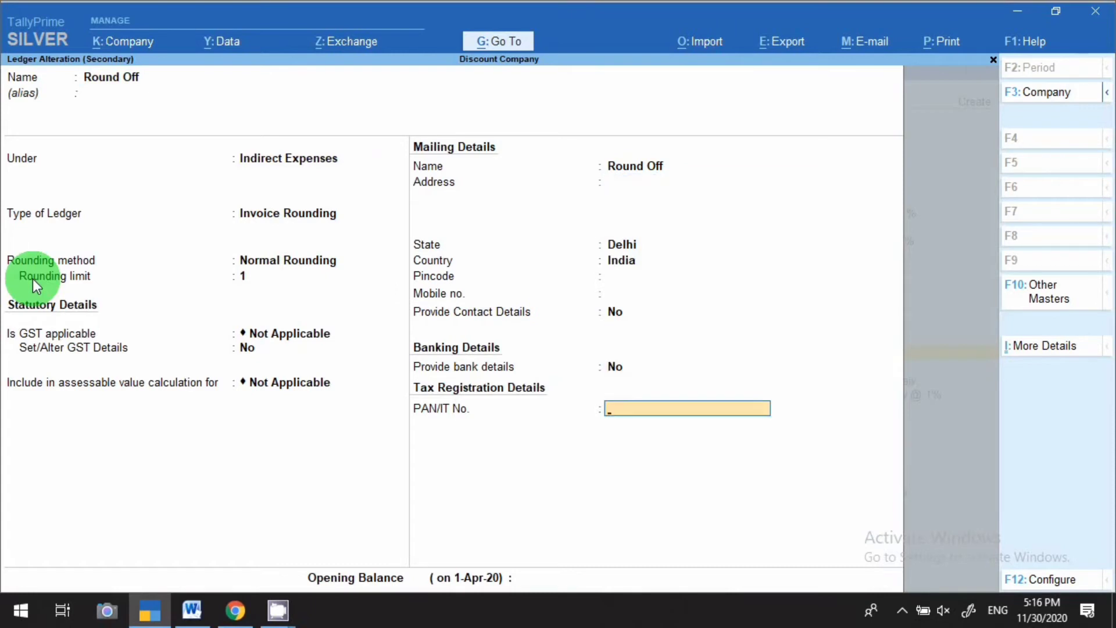
key(Return)
key(Return)
key(Return)
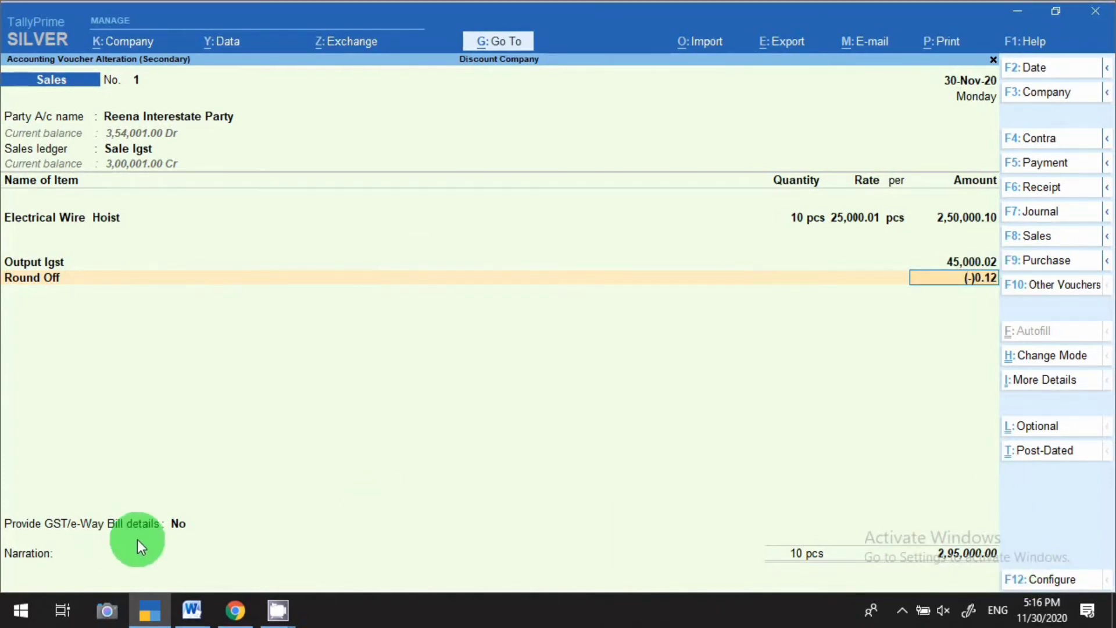
key(ctrl)
key(ctrl+a)
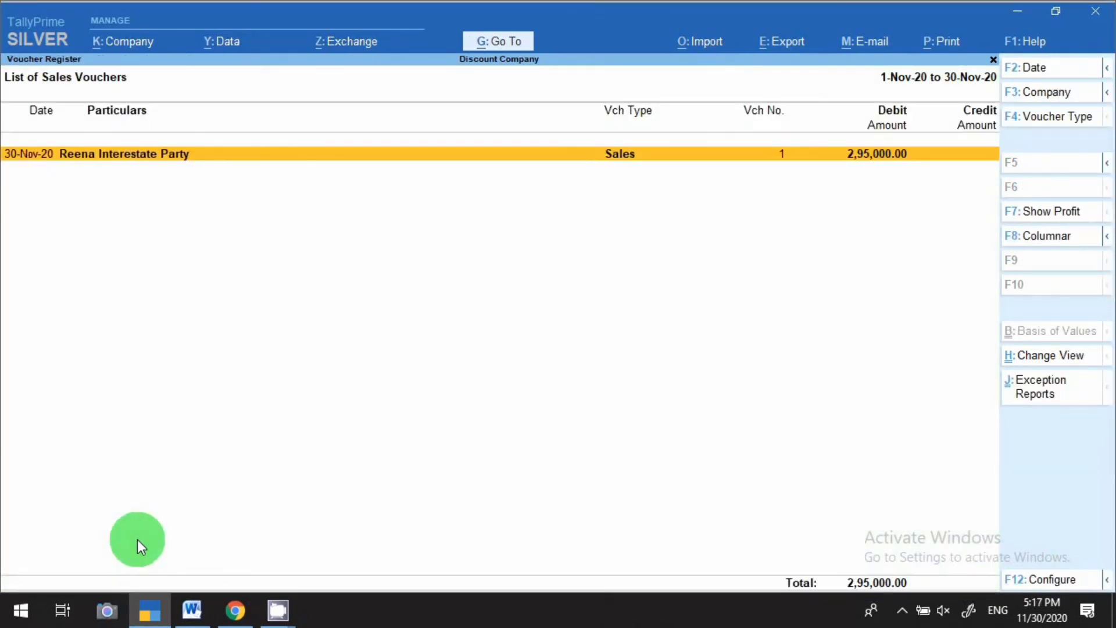
Start a new purchase voucher dated 30-11-2020 with supplier invoice number 011 and the same invoice date
key(alt+c)
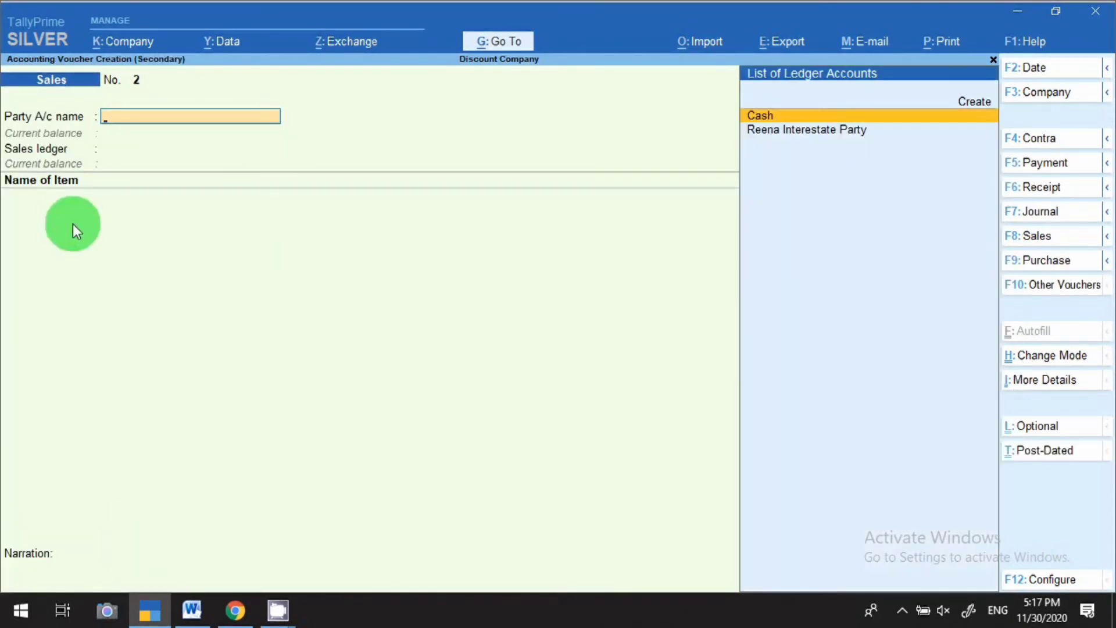
click(1055, 271)
key(F2)
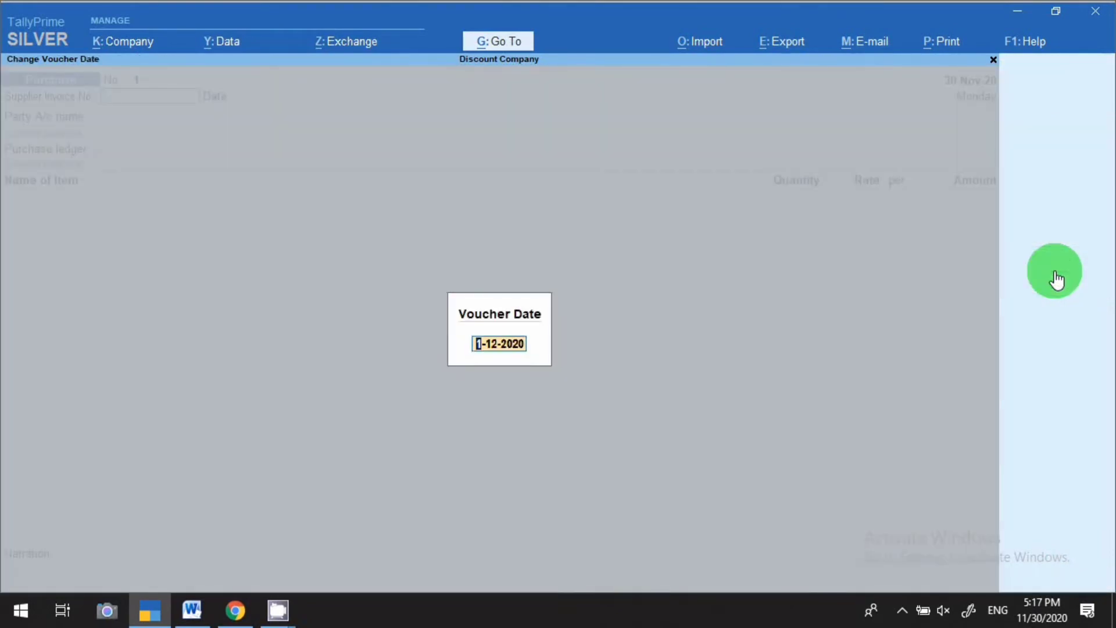
text(30.11)
key(Return)
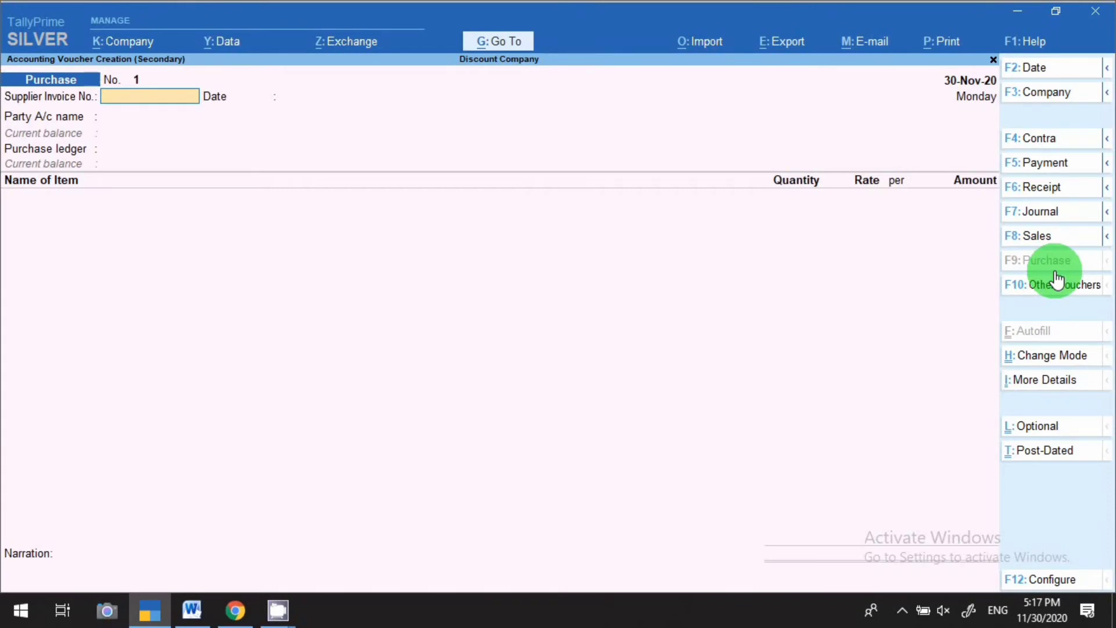
text(011)
key(Return)
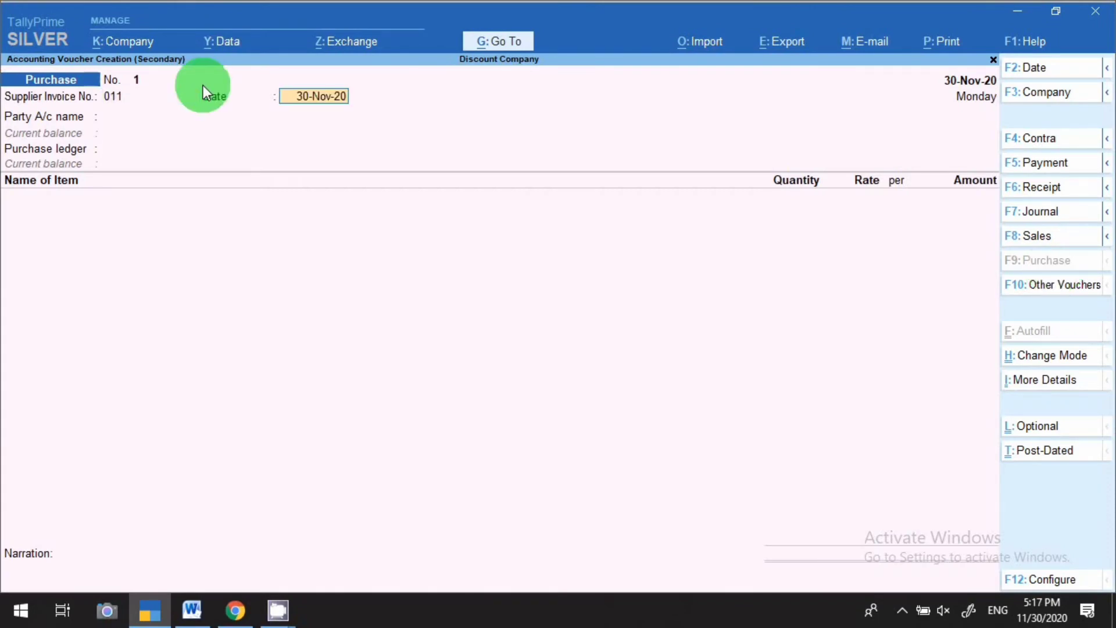
key(Return)
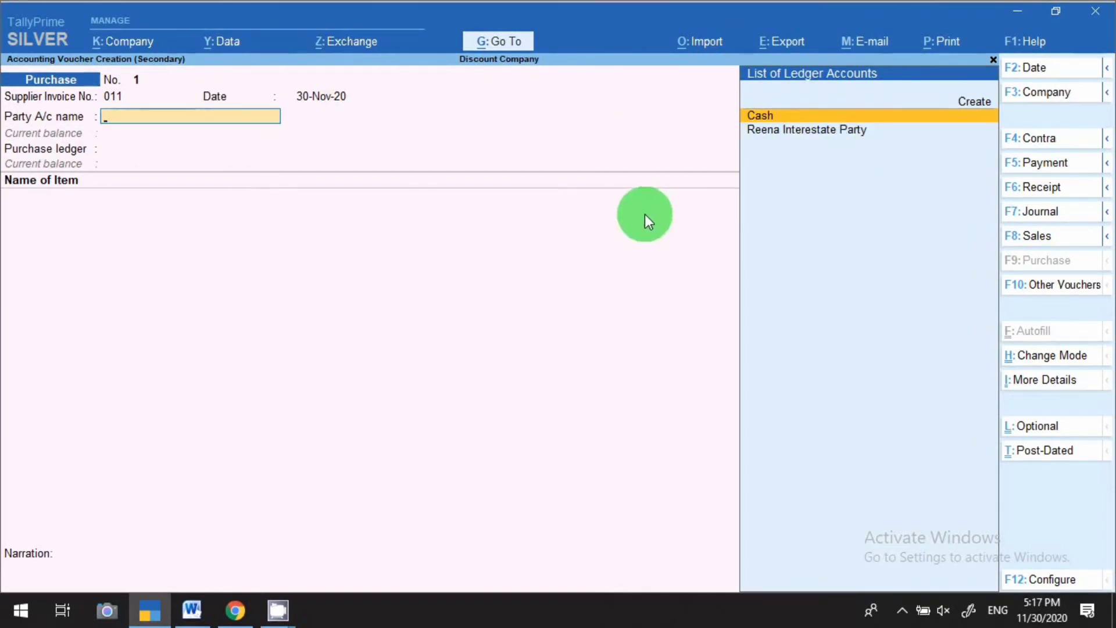
Create a party ledger for the local supplier from the purchase voucher and place it under Sundry Creditors
key(alt+c)
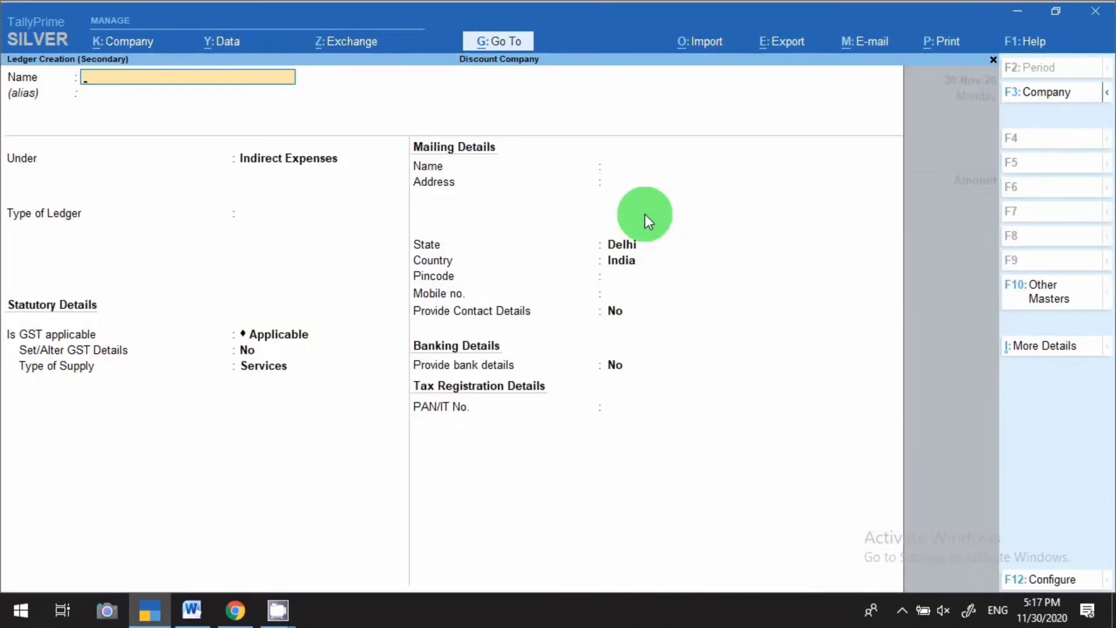
text(Reena Local Party)
key(Return)
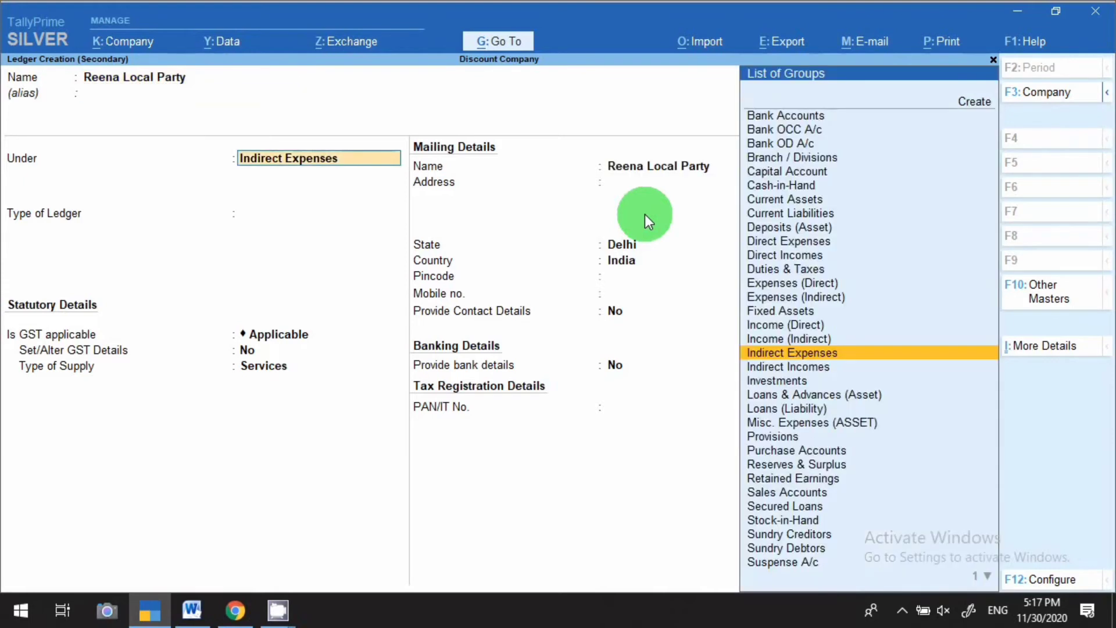
text(Sun)
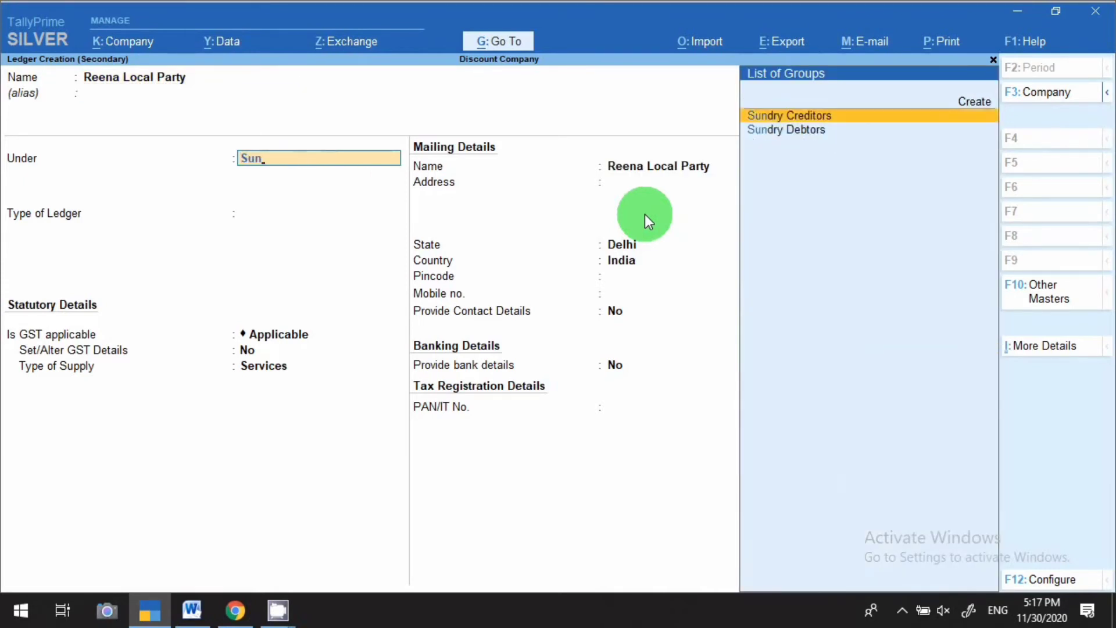
key(Return)
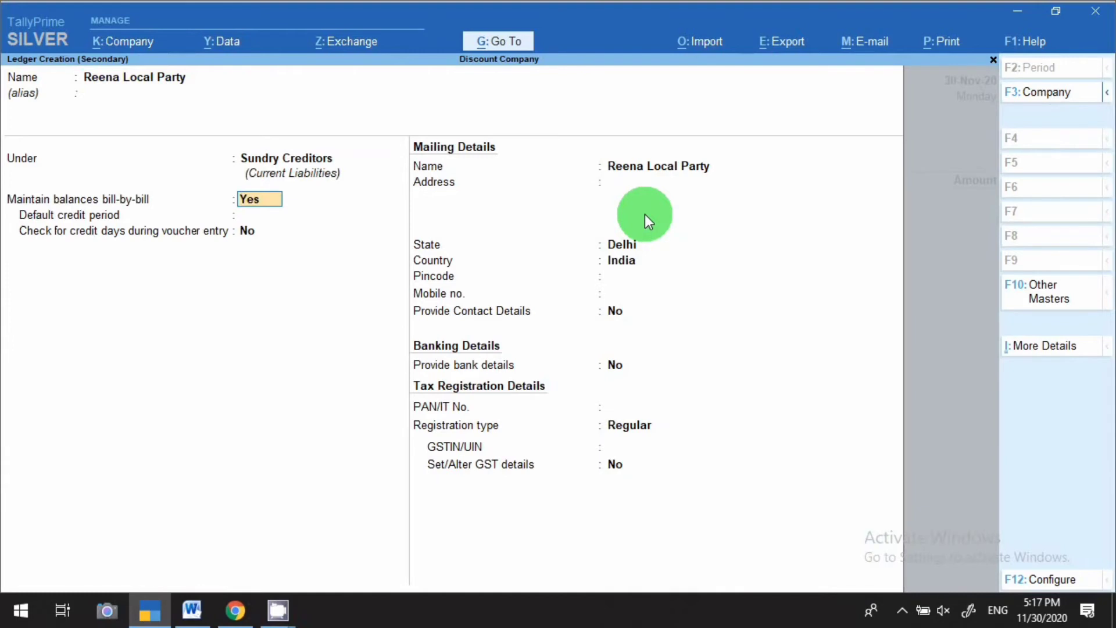
Keep the local supplier ledger's default bill-by-bill, mailing, banking and tax registration details and save it
key(Return)
key(Return)
key(Return)
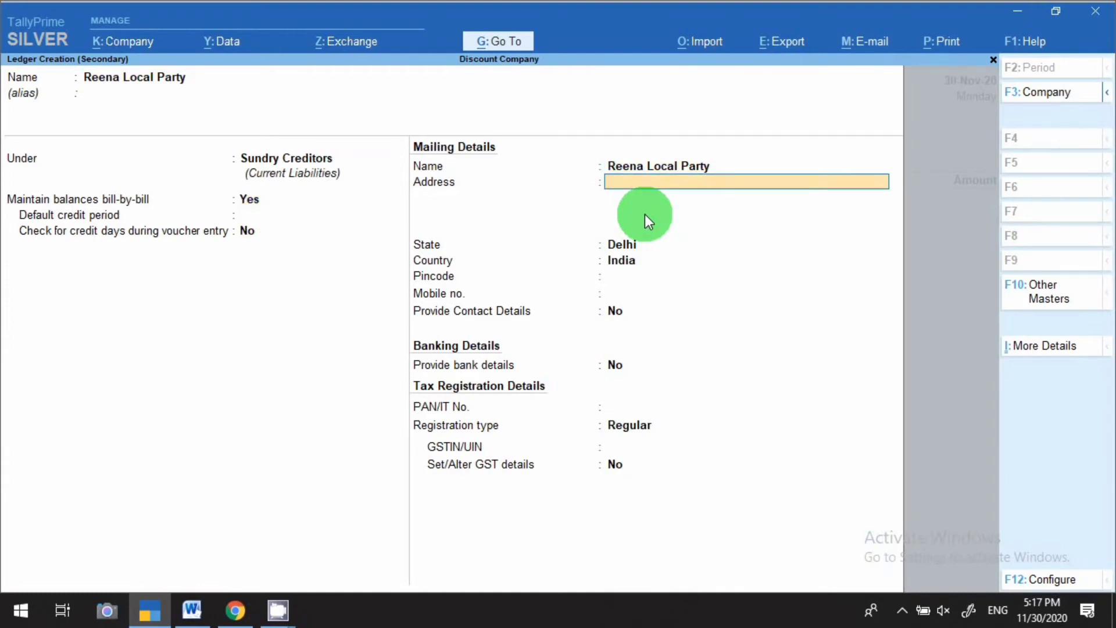
key(Return)
key(Return)
key(Return)
key(Return)
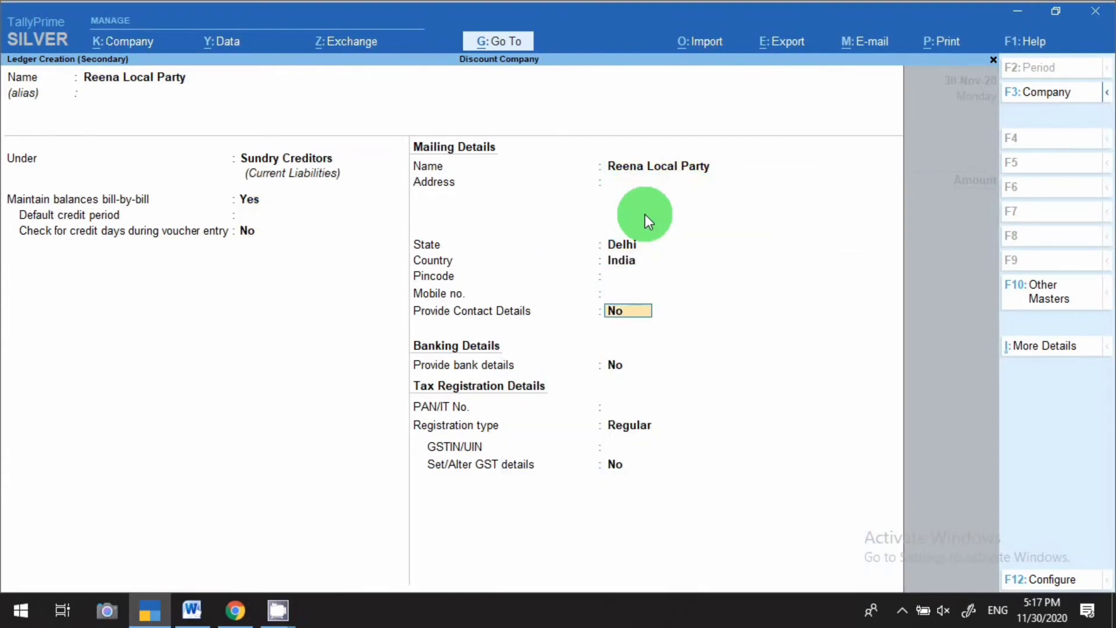
key(Return)
key(Return)
key(Return)
key(Return)
key(Return)
key(Return)
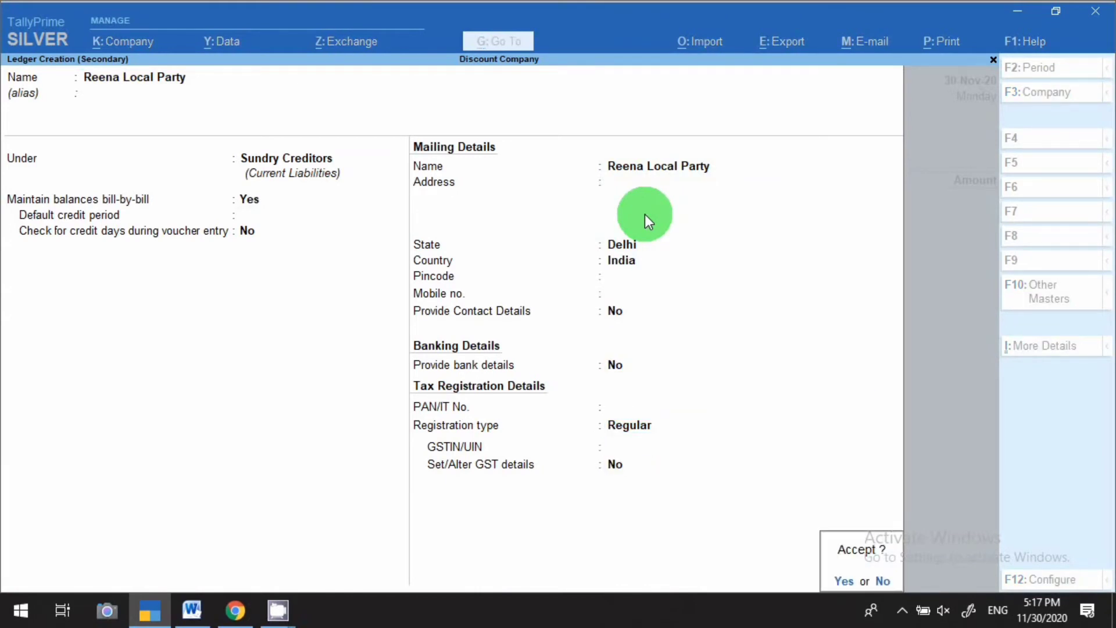
key(Return)
Leave all receipt details of the purchase voucher blank and continue to the party details
key(Return)
key(Return)
key(Return)
key(Return)
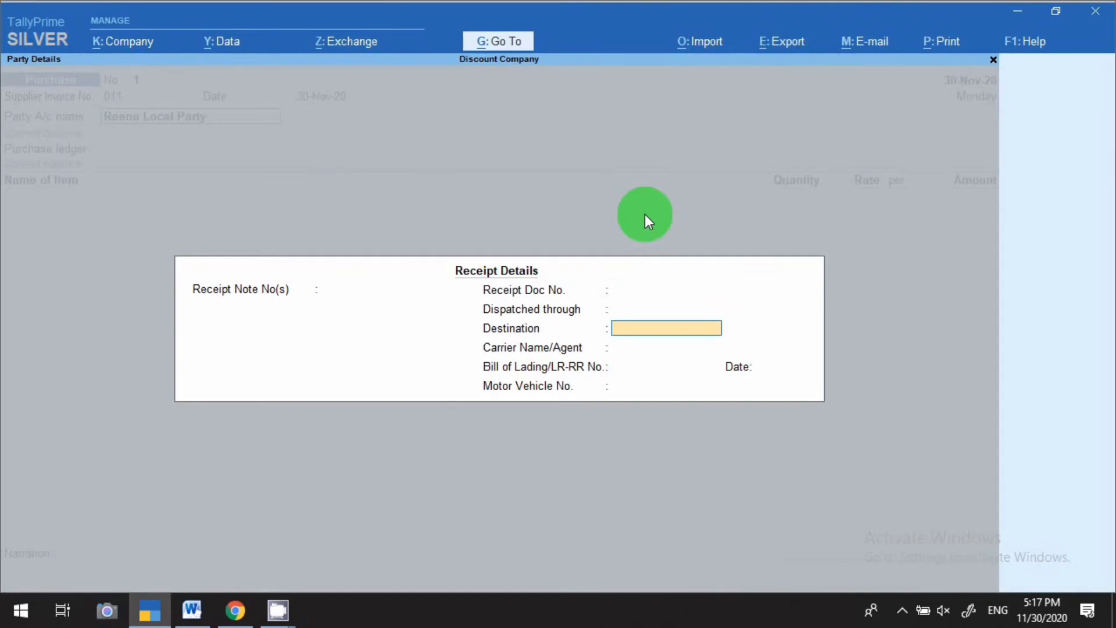
key(Return)
key(Return)
key(Return)
key(Return)
key(Return)
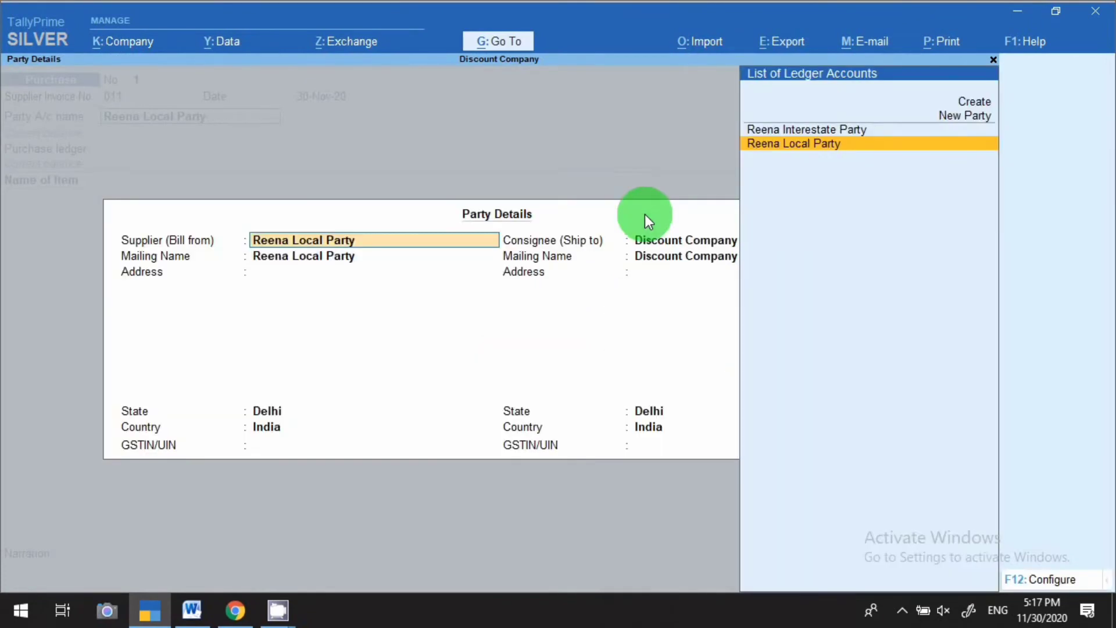
Accept the purchase voucher's supplier and consignee details as filled in, with Delhi as the state
key(Return)
key(Return)
key(Return)
key(Return)
key(Return)
key(Return)
key(Return)
key(Return)
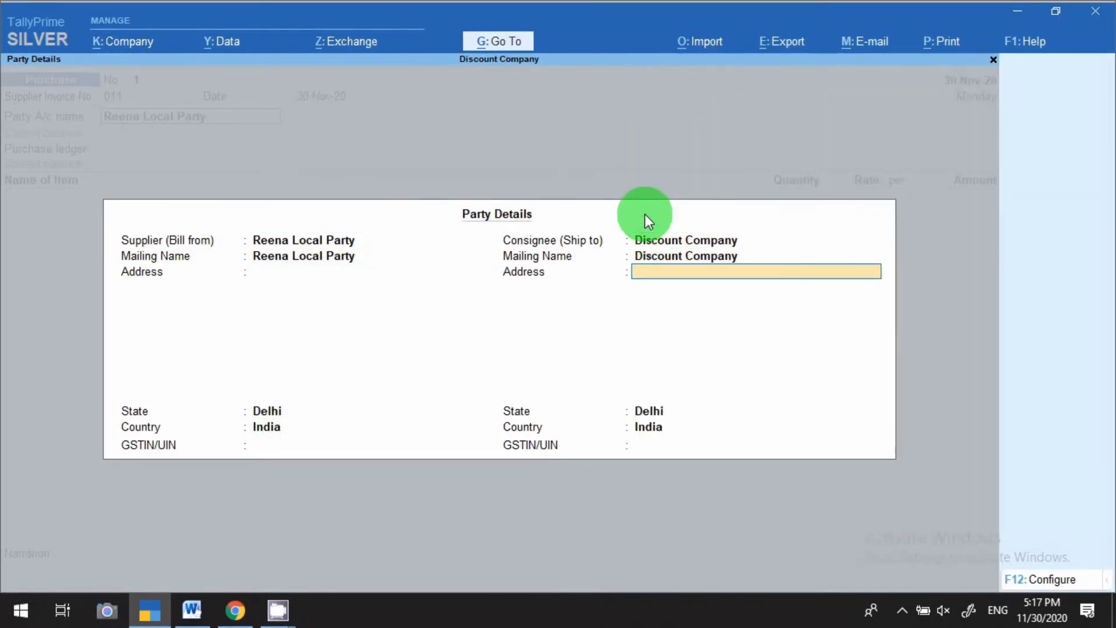
key(Return)
key(Return)
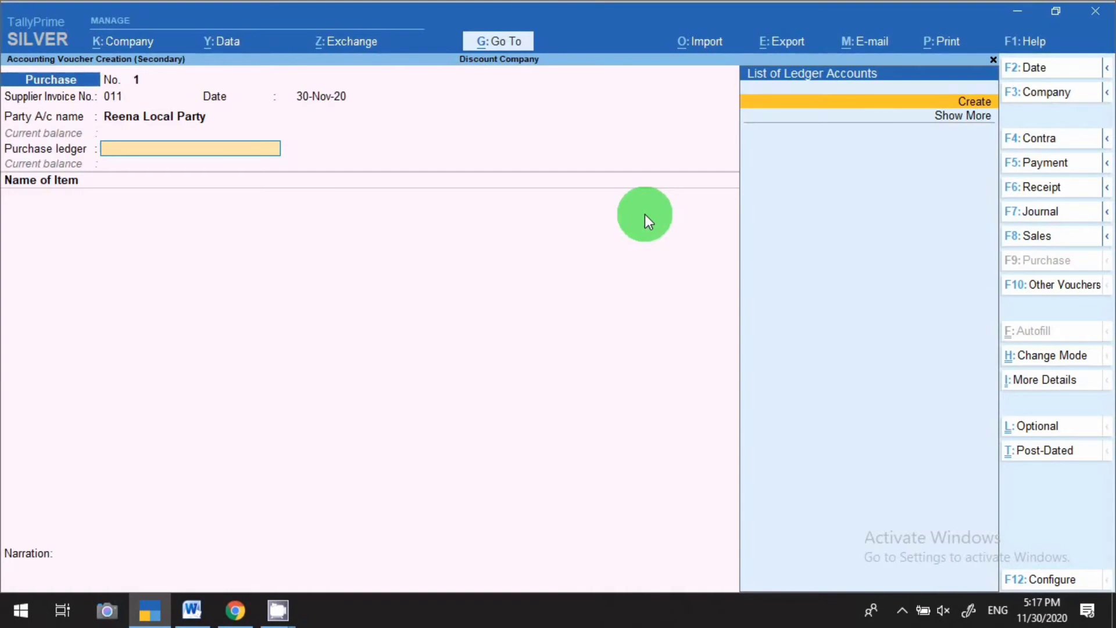
Create a purchase ledger named Purchase Local and place it under Purchase Accounts
key(alt+c)
text(Purch)
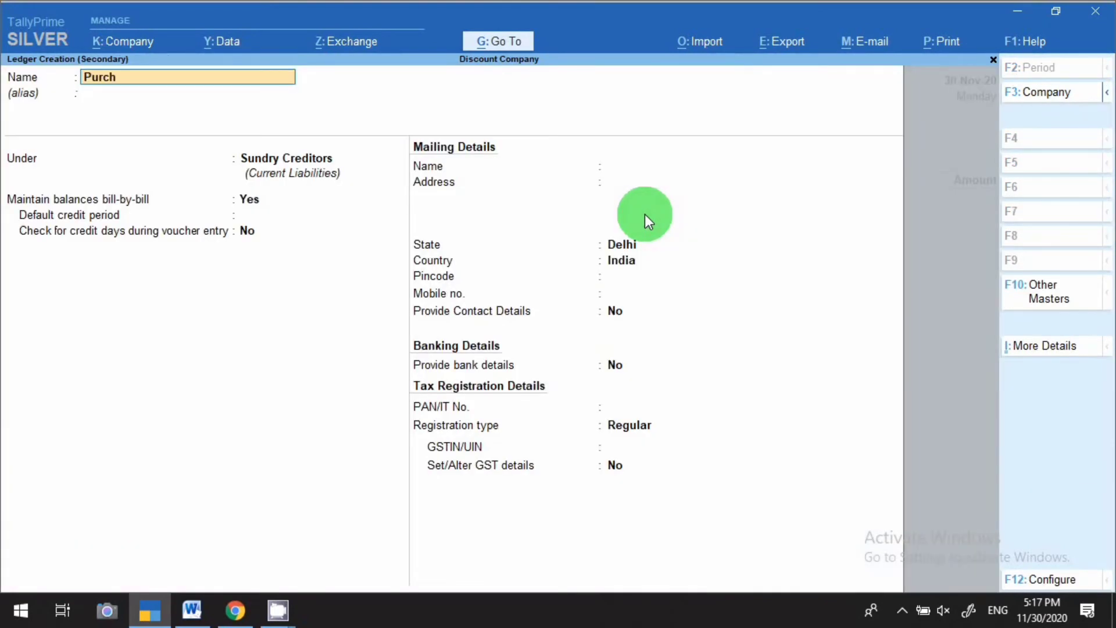
text(ase Local)
key(Return)
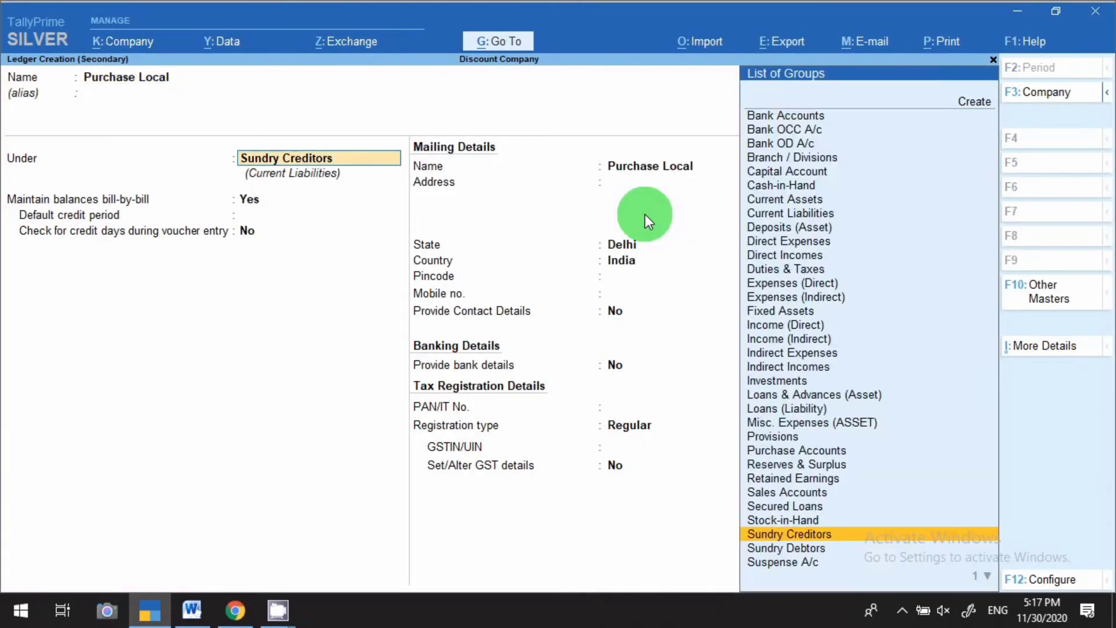
text(Pur)
key(Return)
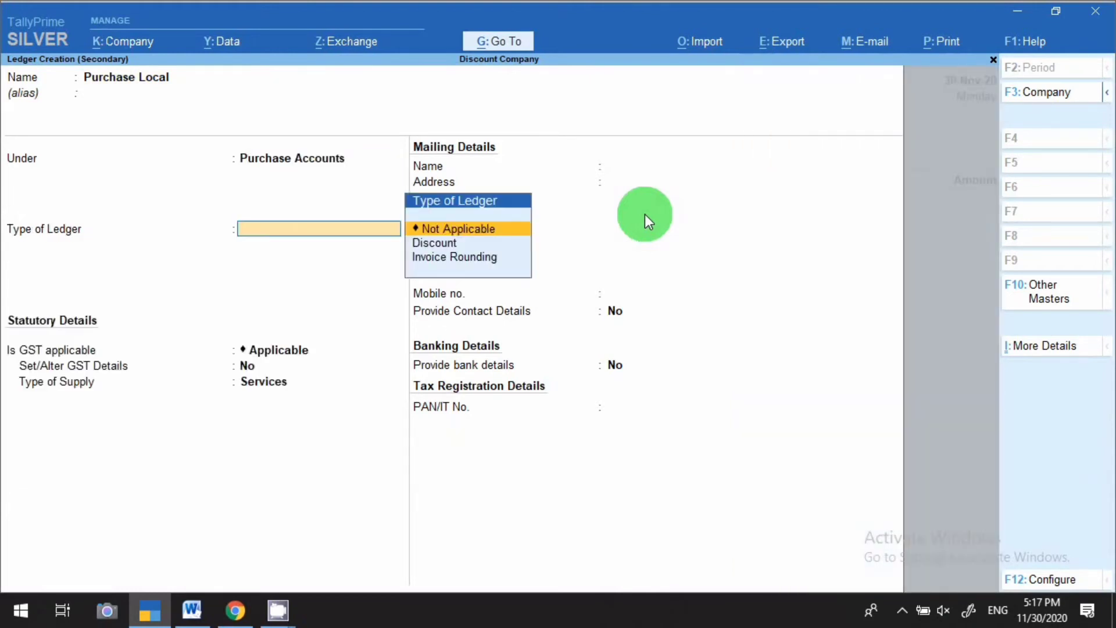
Set the Purchase Local ledger type to Invoice Rounding with Normal Rounding and a limit of 1, and save the ledger
key(Return)
key(BackSpace)
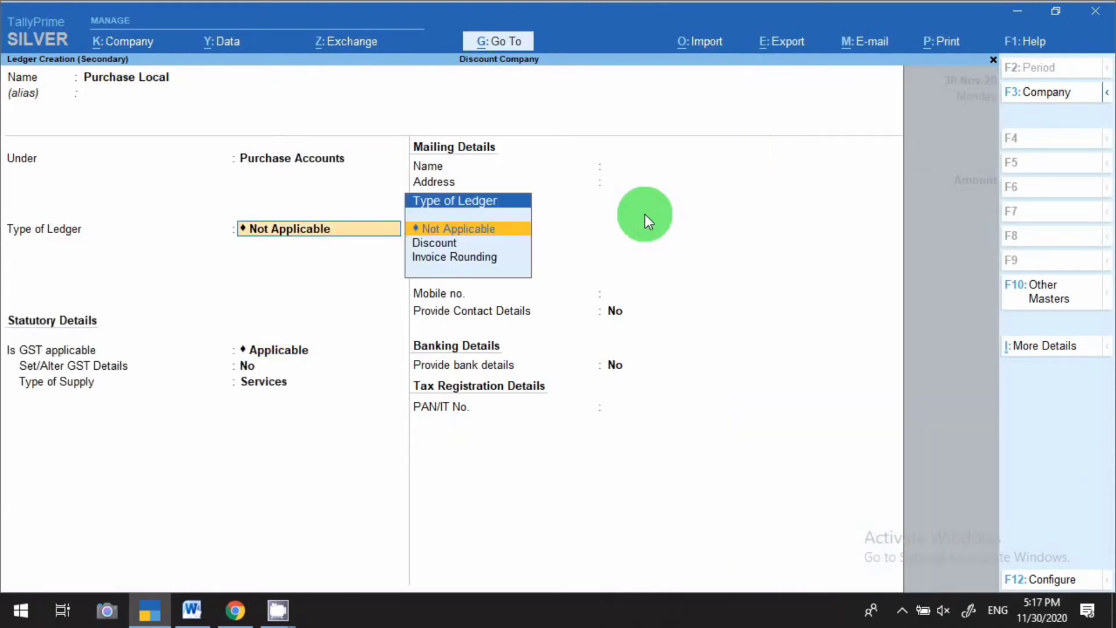
key(Down)
key(Down)
key(Return)
key(Return)
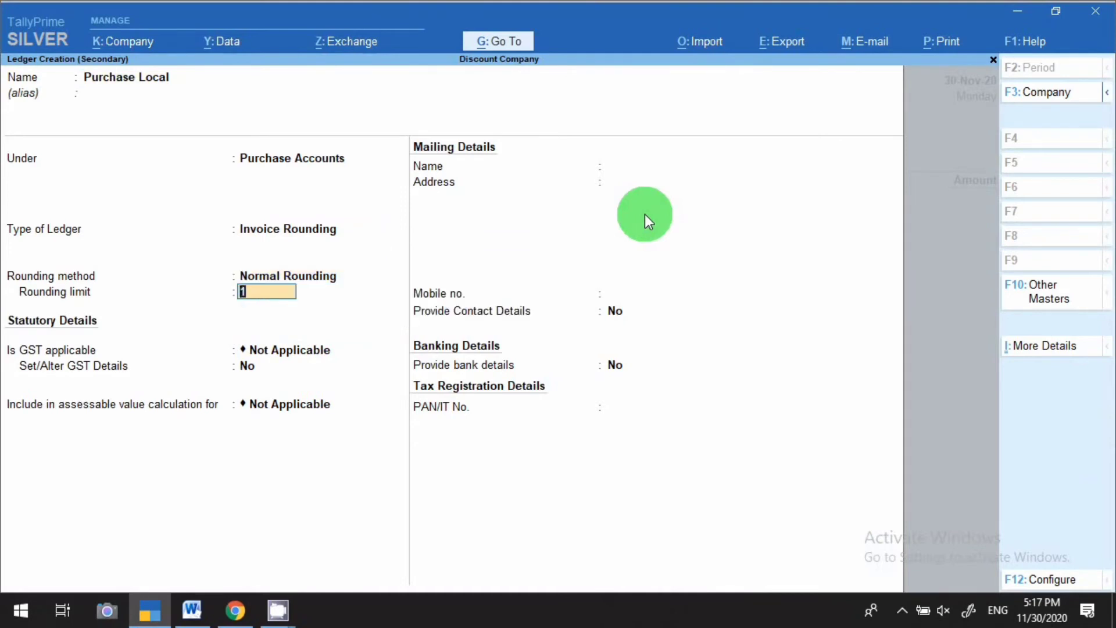
key(Return)
key(Return)
key(Return)
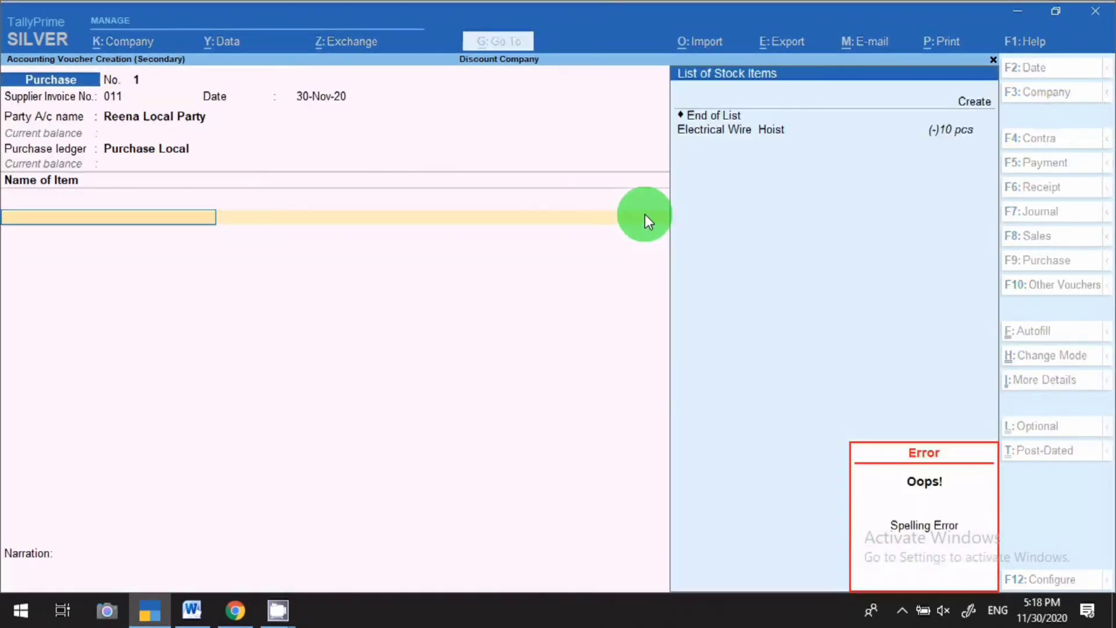
Add the item Electrical Wire Hoist to the purchase voucher with quantity 4 pcs and rate 25,000.75
key(Down)
key(Return)
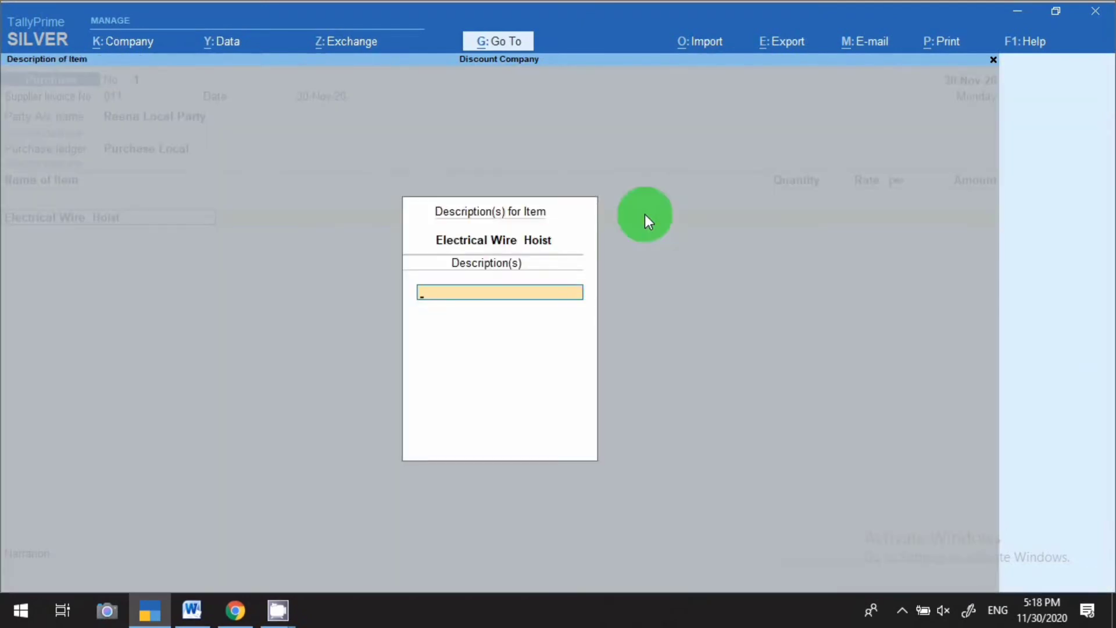
key(Return)
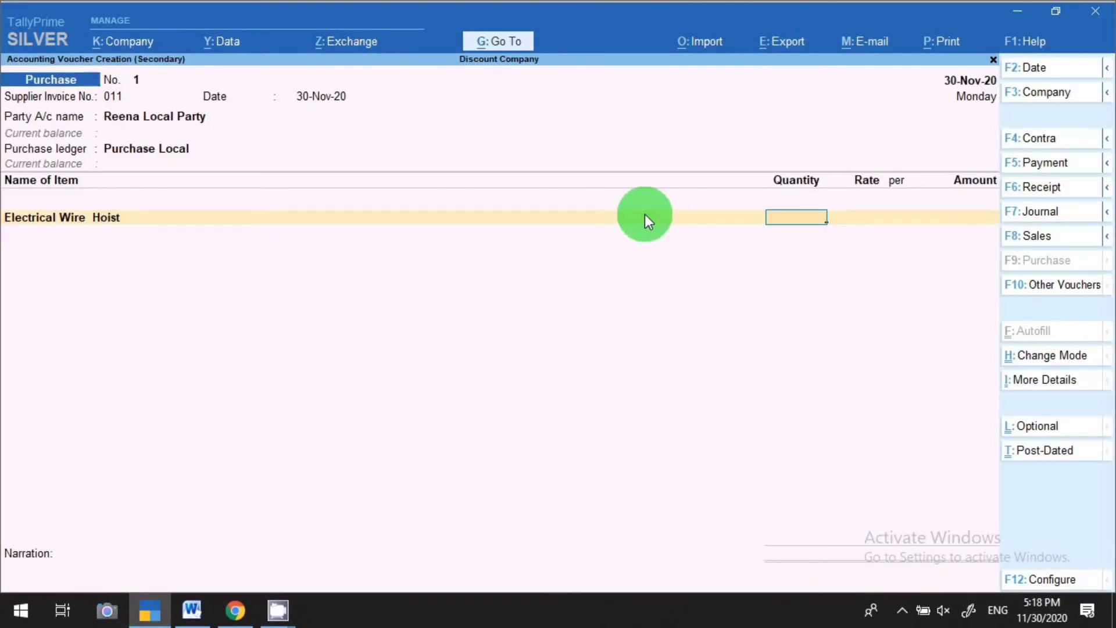
text(4)
key(Return)
key(Return)
text(25)
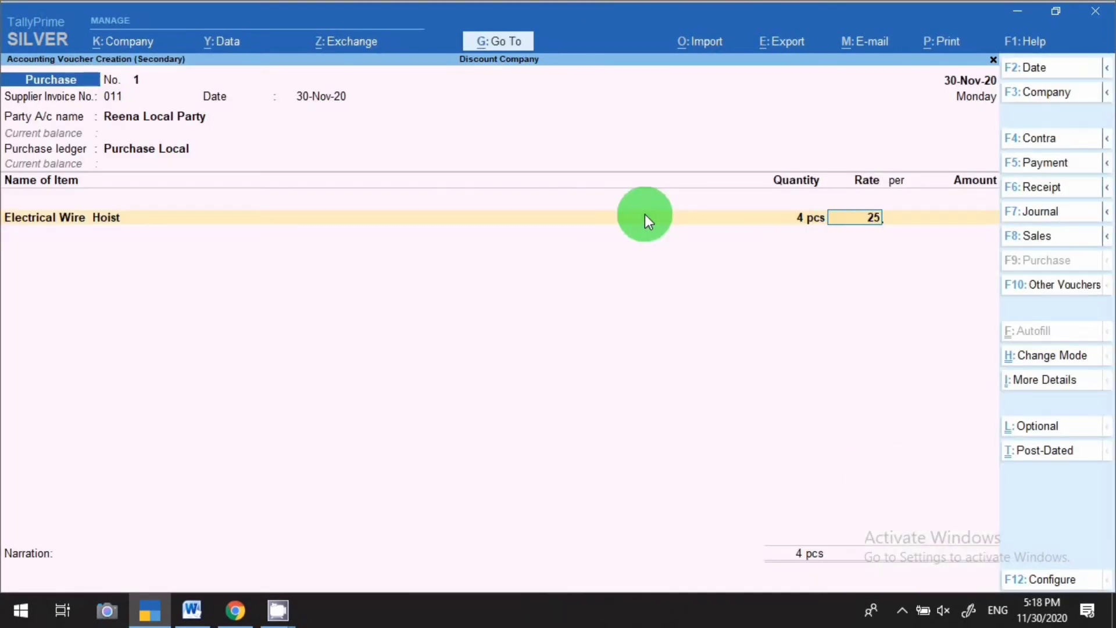
text(,000.75)
key(Return)
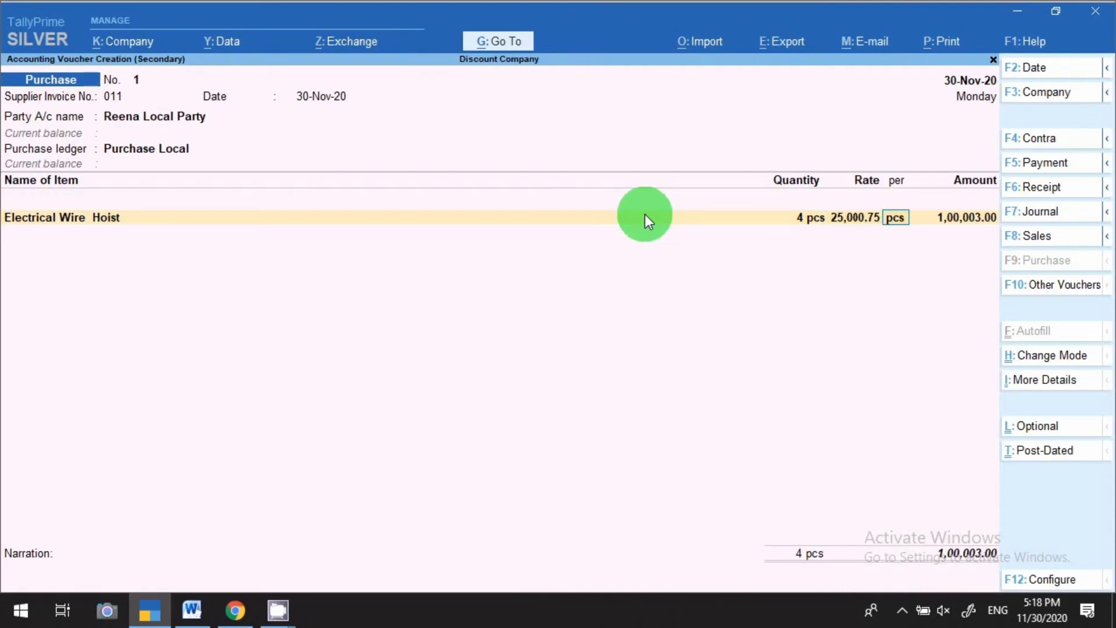
Correct the rate of Electrical Wire Hoist to 25,000.70 per pcs and accept the item line
key(Return)
key(BackSpace)
key(BackSpace)
key(BackSpace)
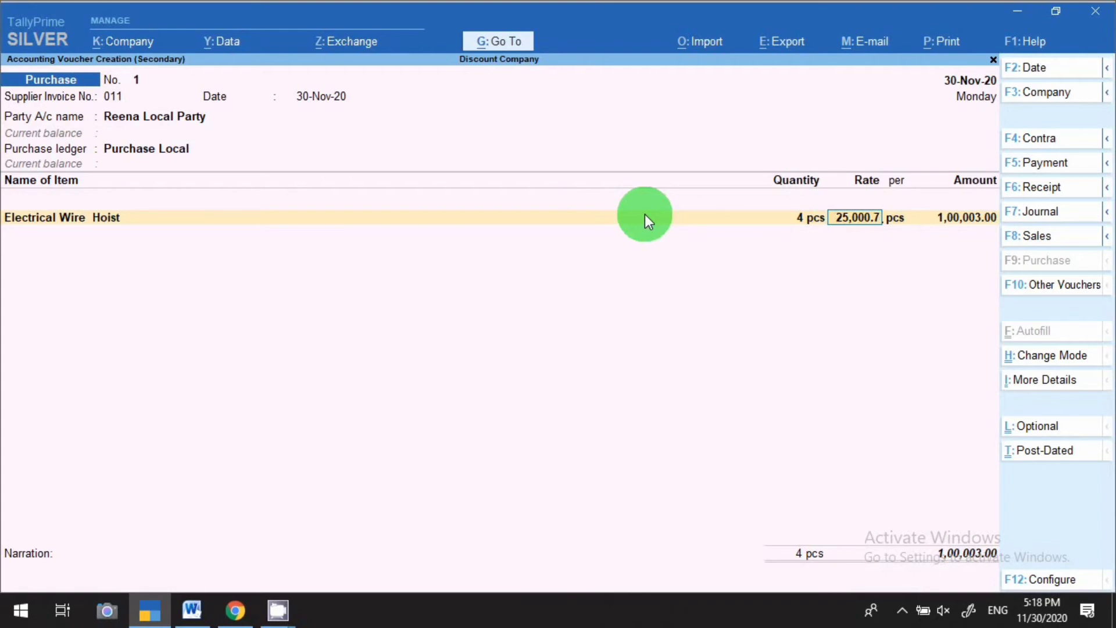
text(0)
key(Return)
key(Return)
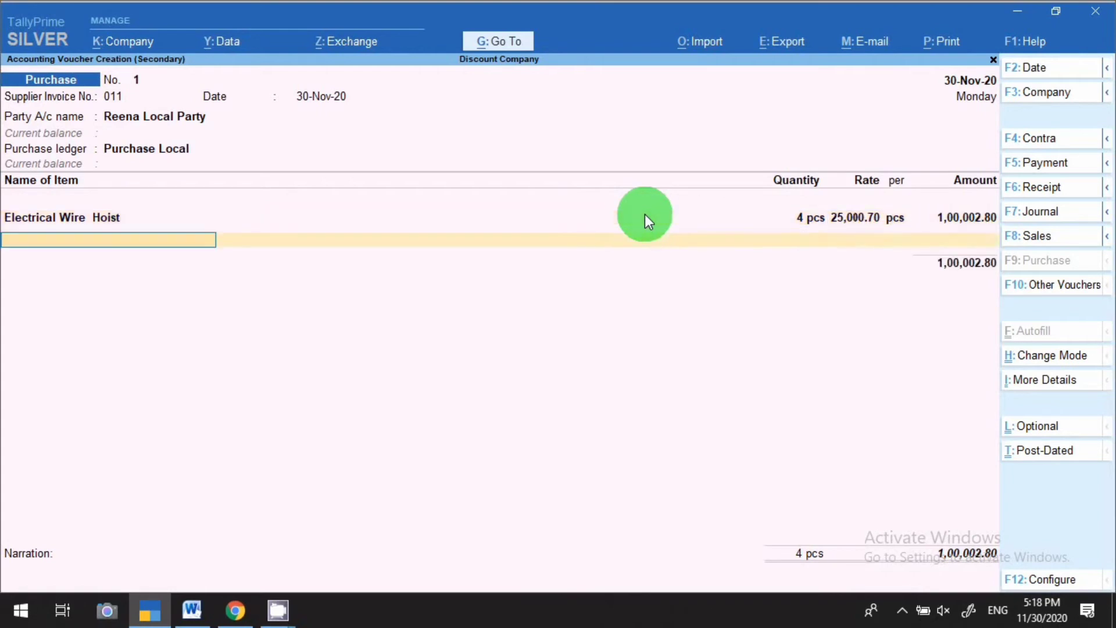
Finish the item list and start a new ledger from the voucher, naming it Input Cgst
key(Return)
key(alt+c)
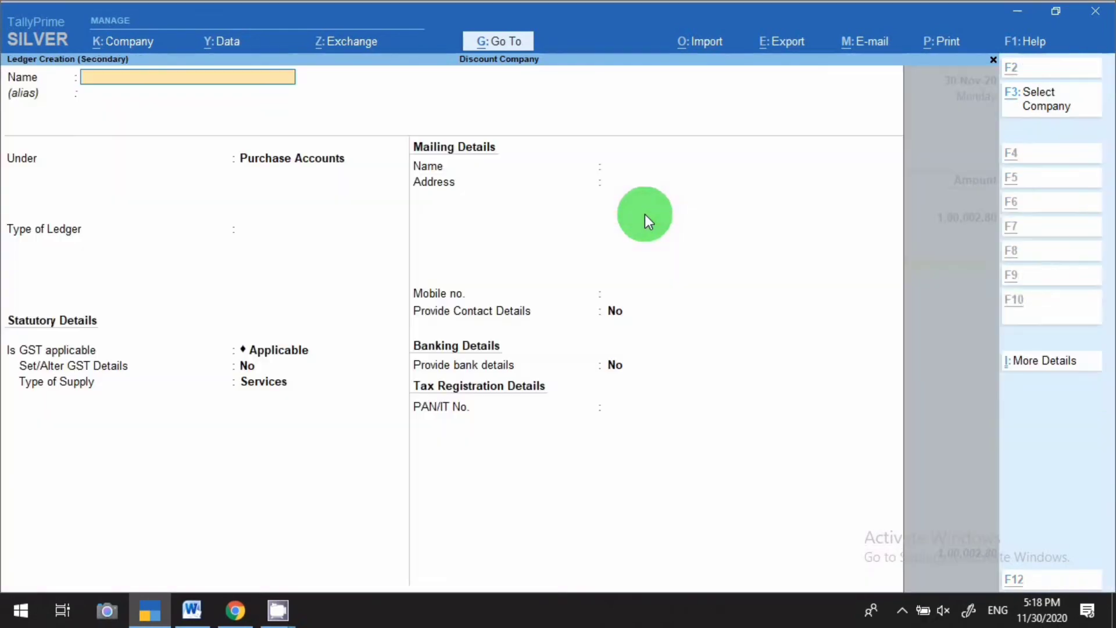
text(Pur)
key(BackSpace)
key(BackSpace)
key(BackSpace)
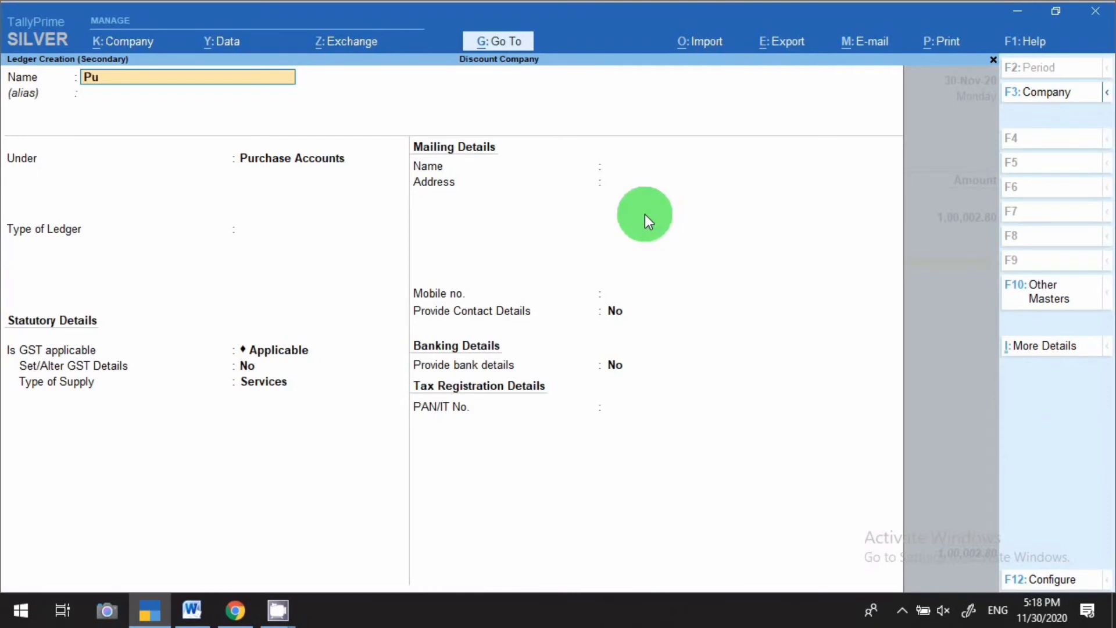
text(C)
key(BackSpace)
text(Input Cgst)
key(Return)
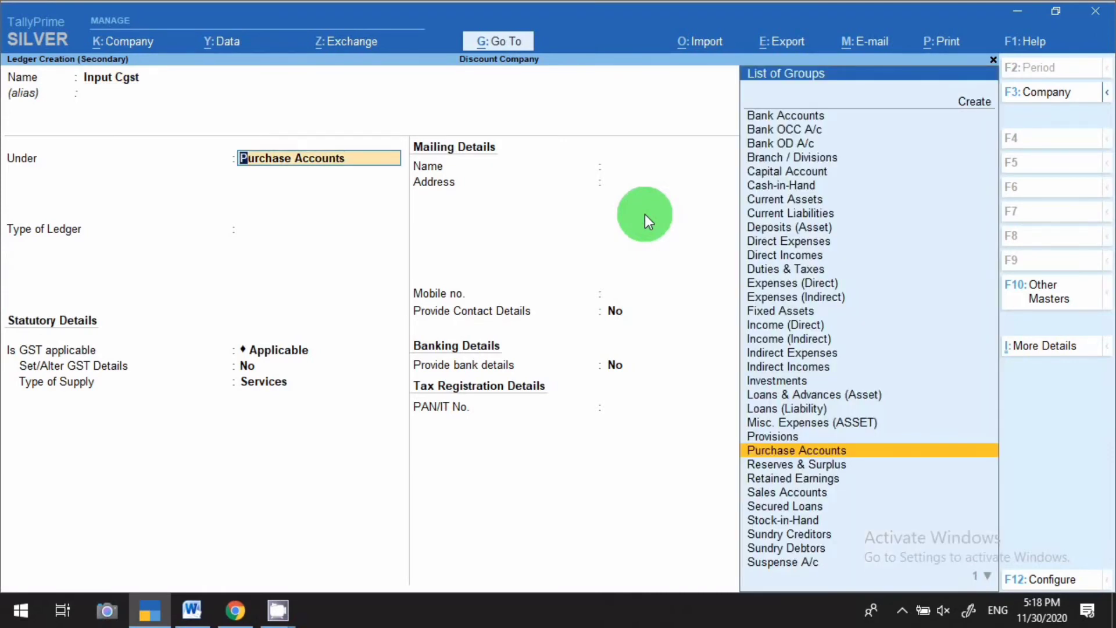
Place Input Cgst under Duties & Taxes as GST with Central Tax, save it, and enter 900.25 as its voucher amount
text(u)
key(BackSpace)
text(du)
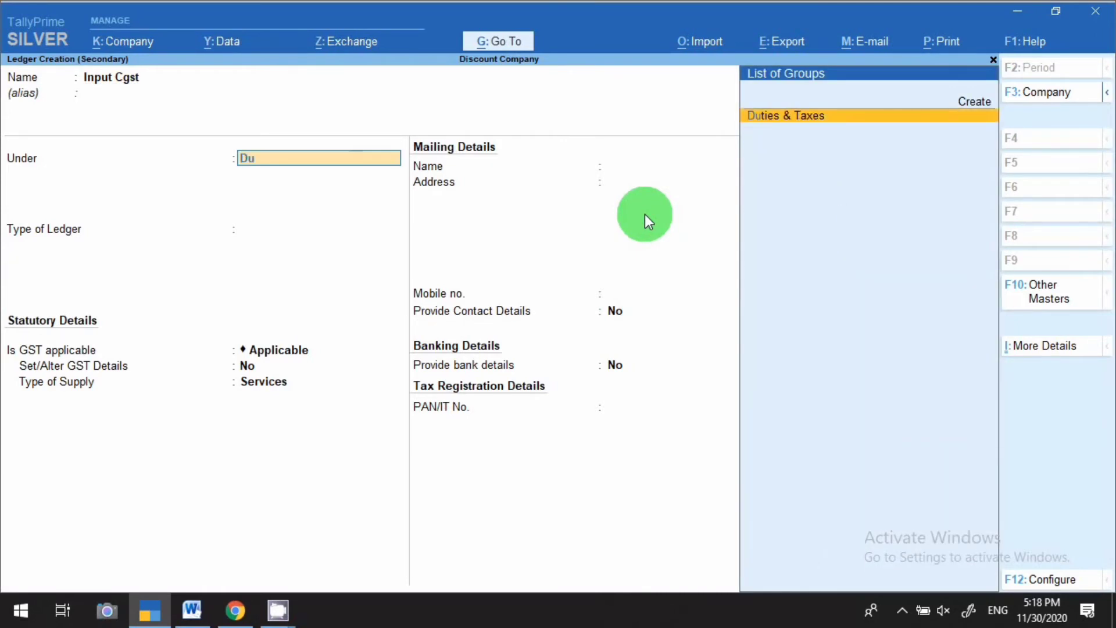
key(Return)
key(Up)
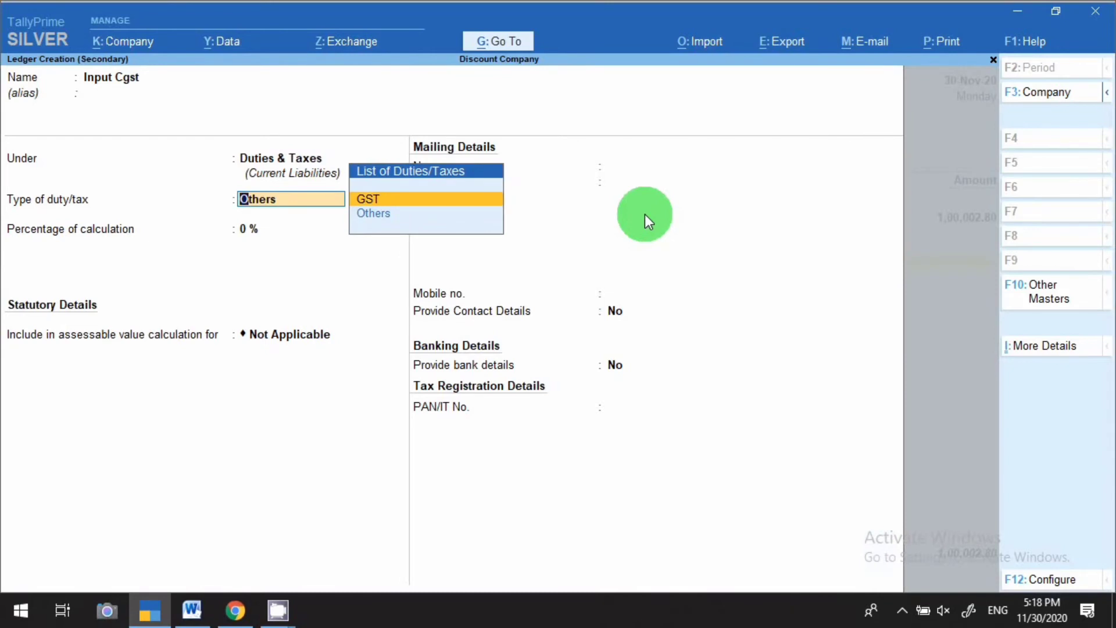
key(Return)
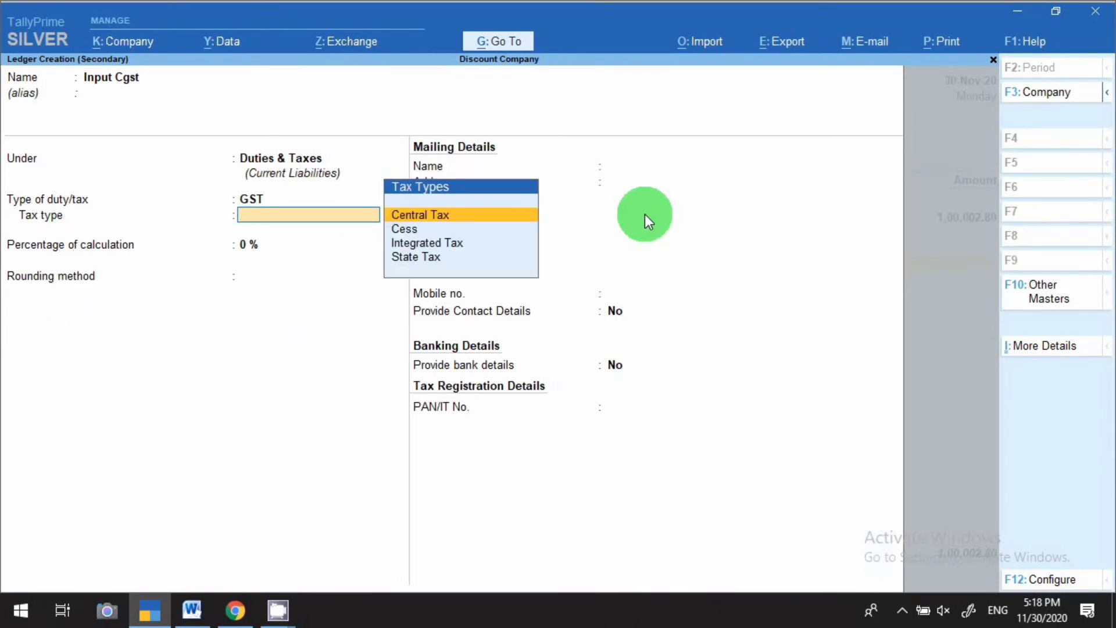
key(Return)
key(Return)
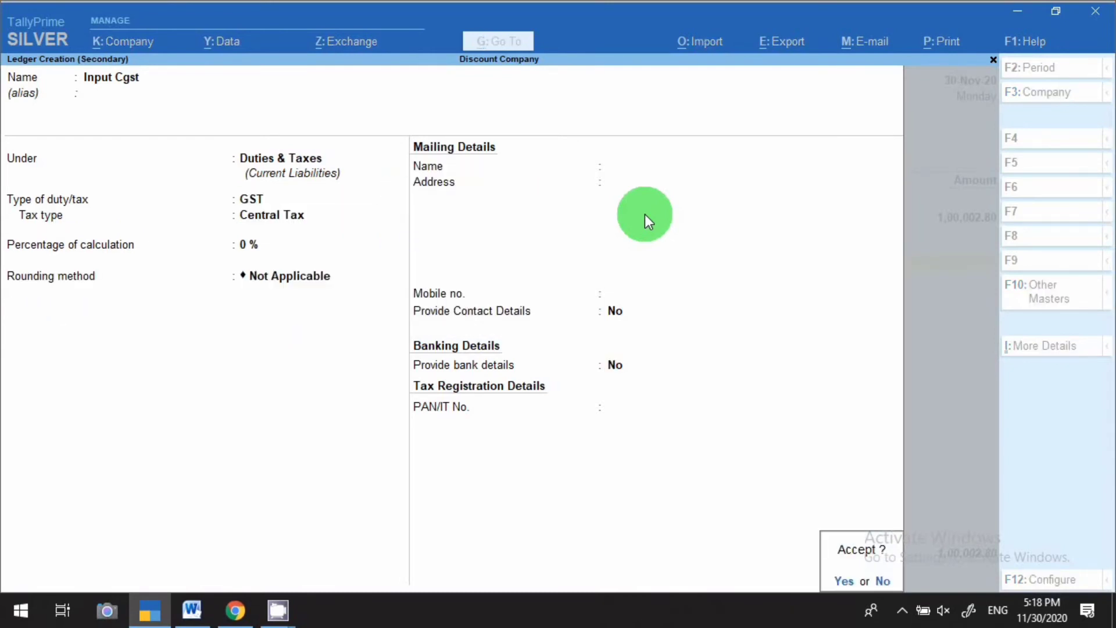
key(y)
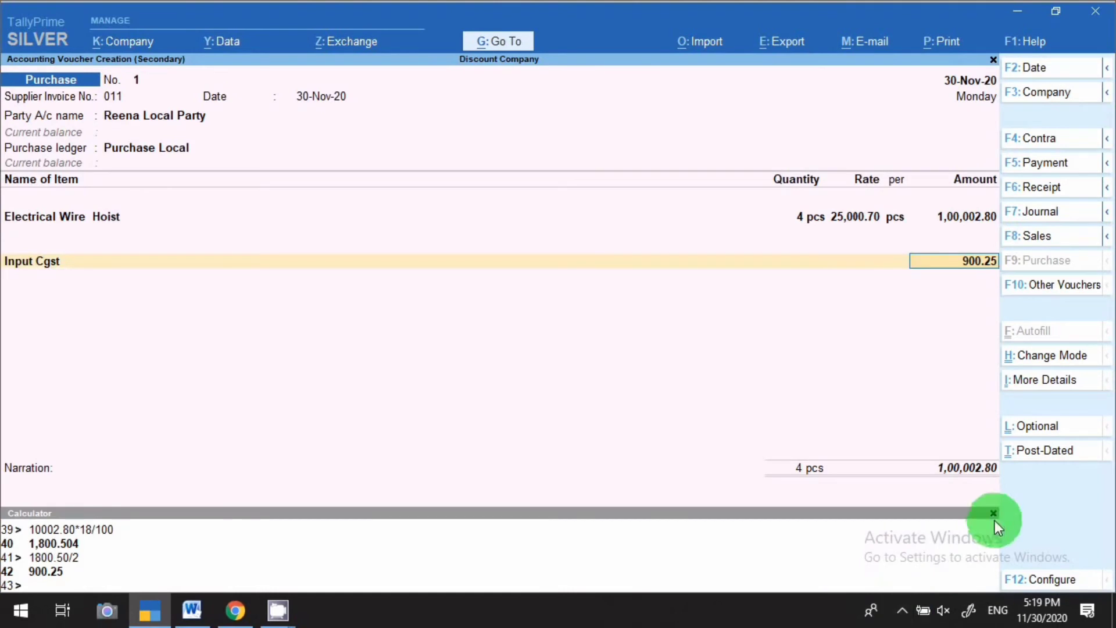
click(993, 513)
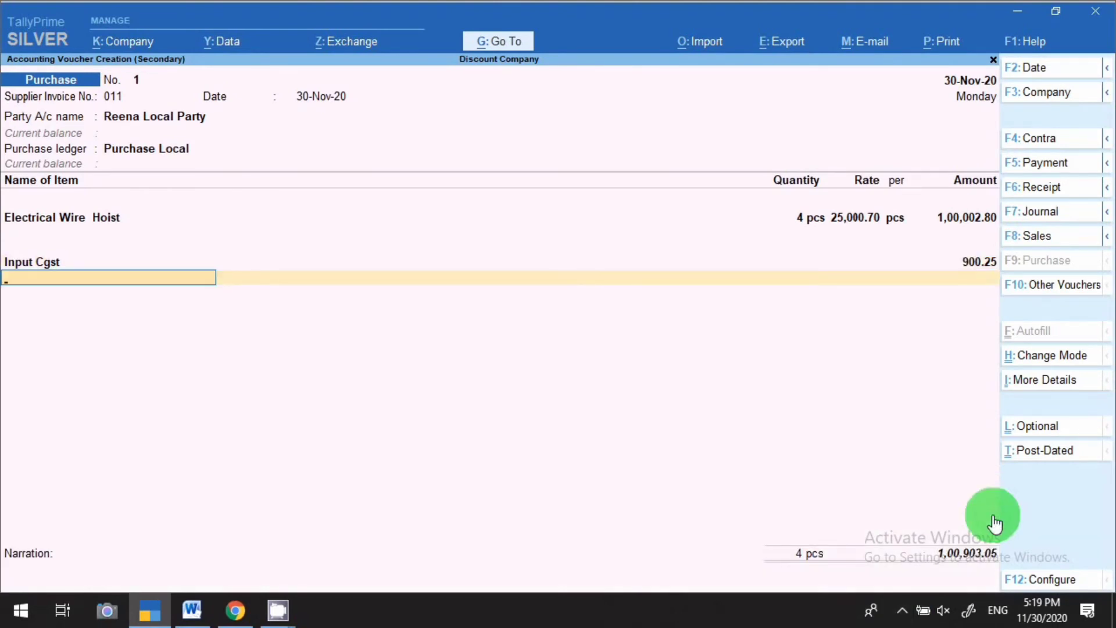
Create another ledger from the voucher named Input Sgst and keep it under Duties & Taxes
key(alt+c)
text(Input)
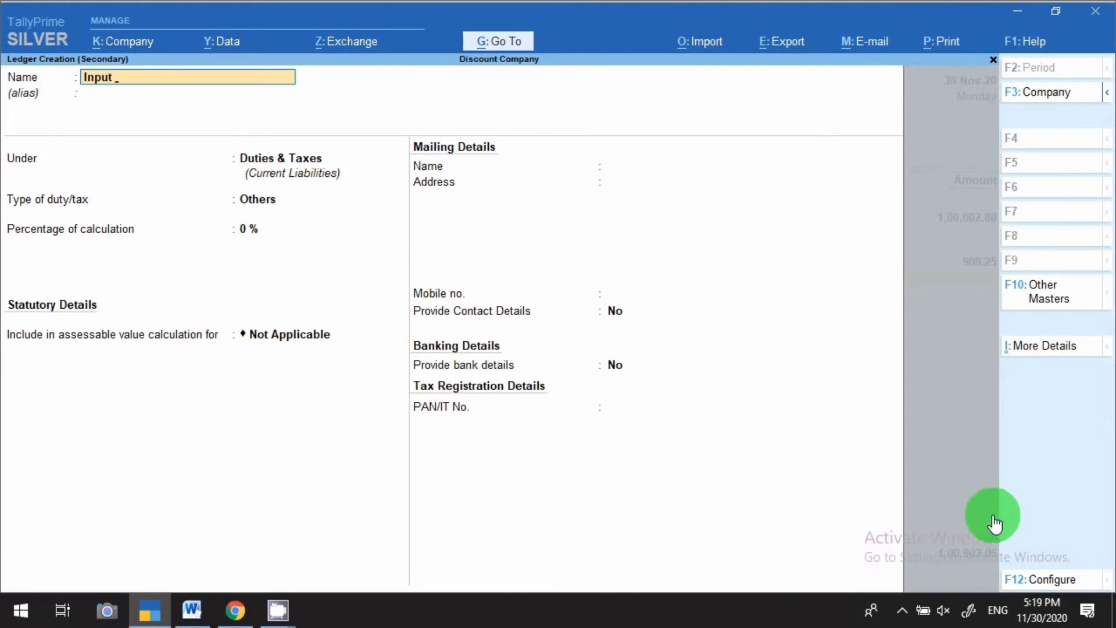
text( Sgst)
key(Return)
key(Return)
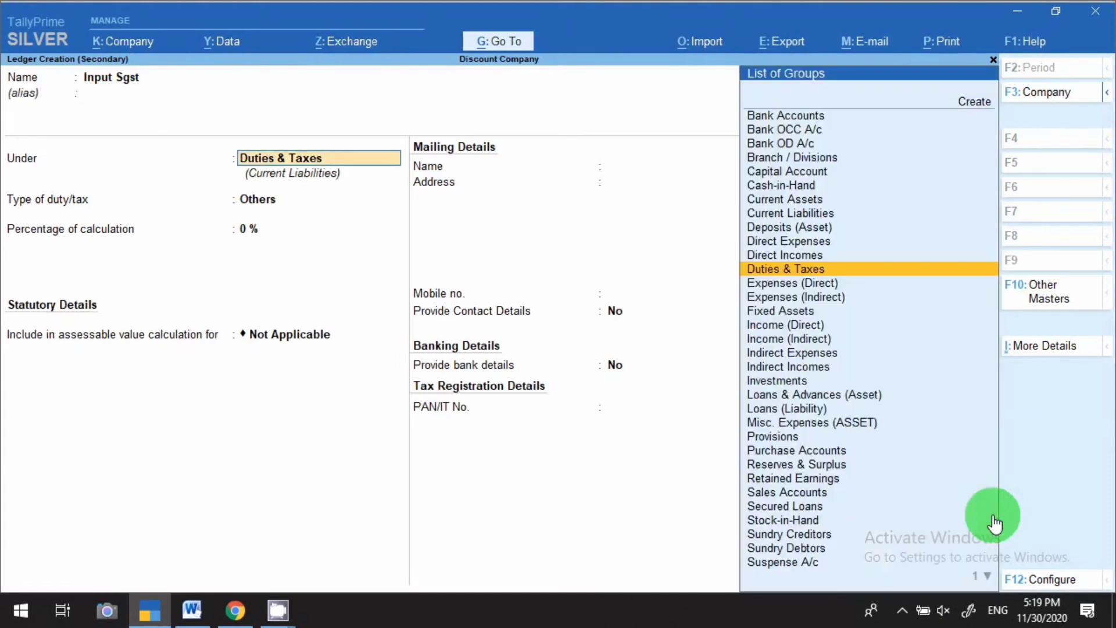
key(Return)
Set Input Sgst to GST with State Tax, save the ledger, and accept 900.25 as its voucher amount
key(Up)
key(Return)
key(Down)
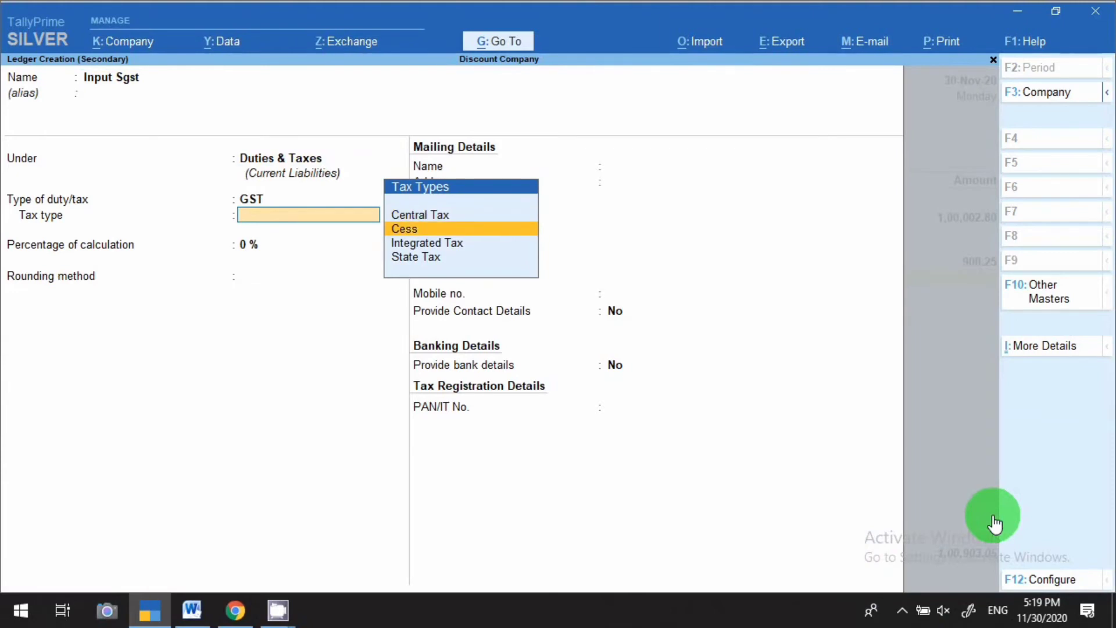
key(Down)
key(Down)
key(Return)
key(Return)
key(Return)
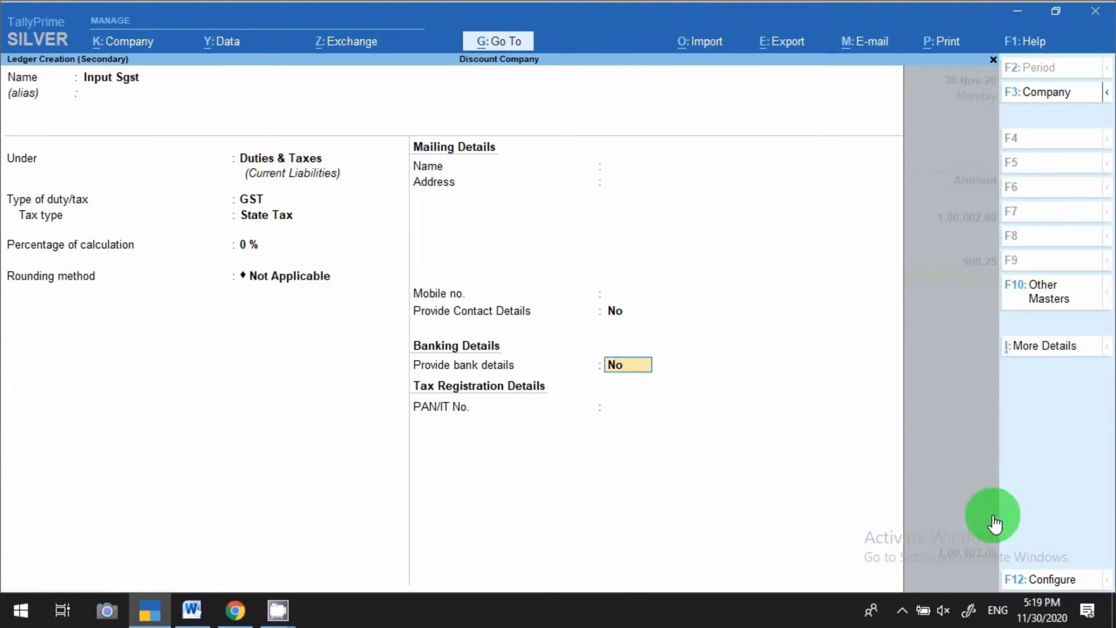
key(ctrl+a)
key(Return)
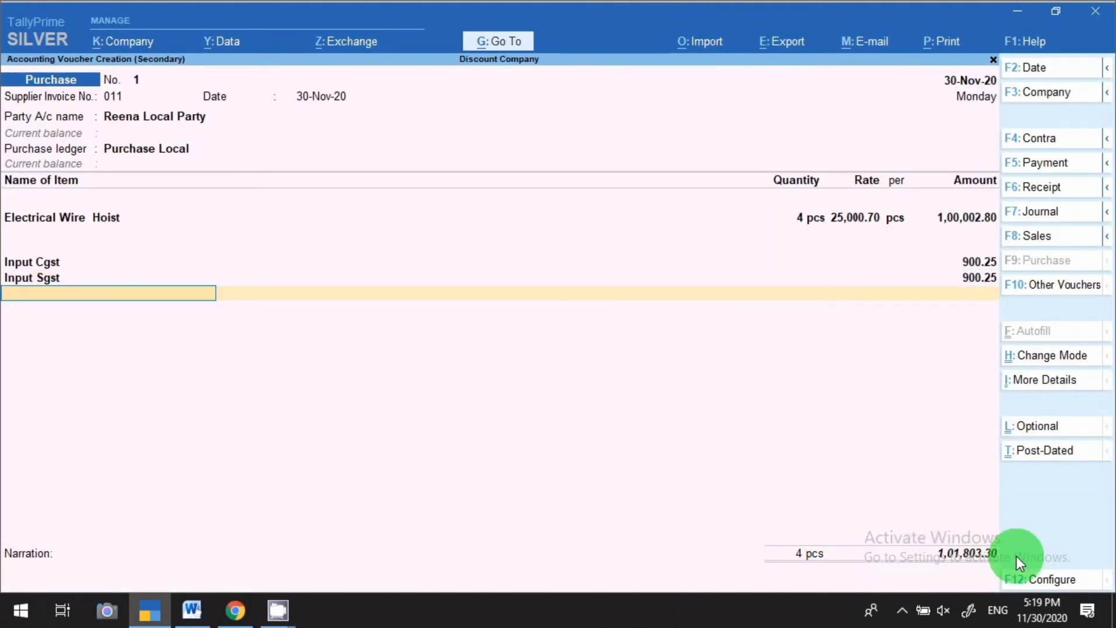
Add the Round Off ledger with its automatically calculated amount, then save and leave the purchase voucher
text(Roun)
key(Return)
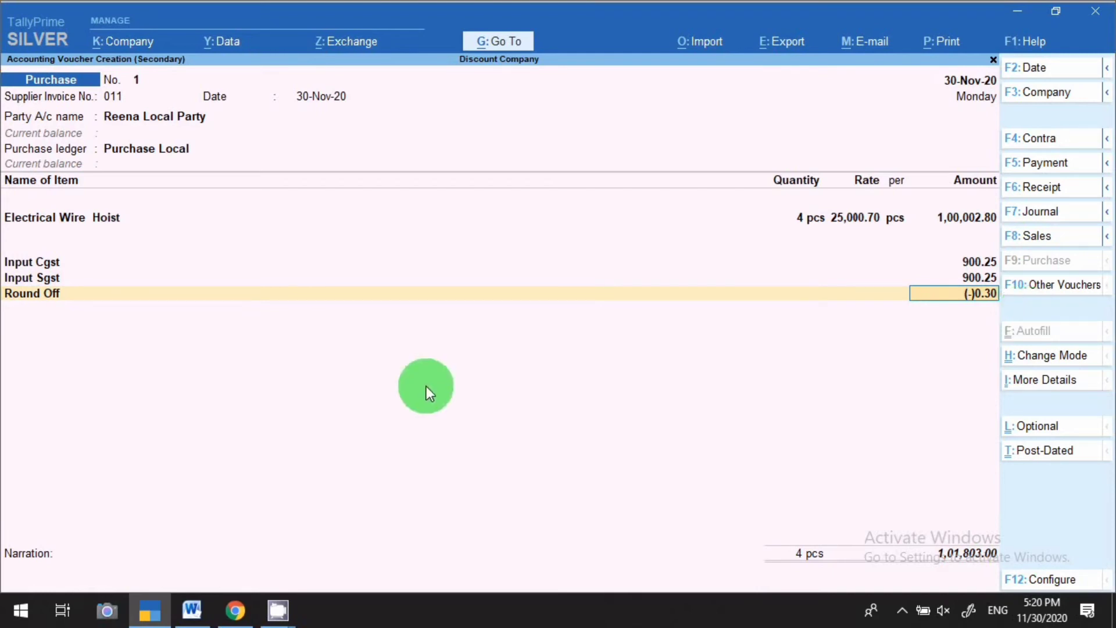
key(ctrl)
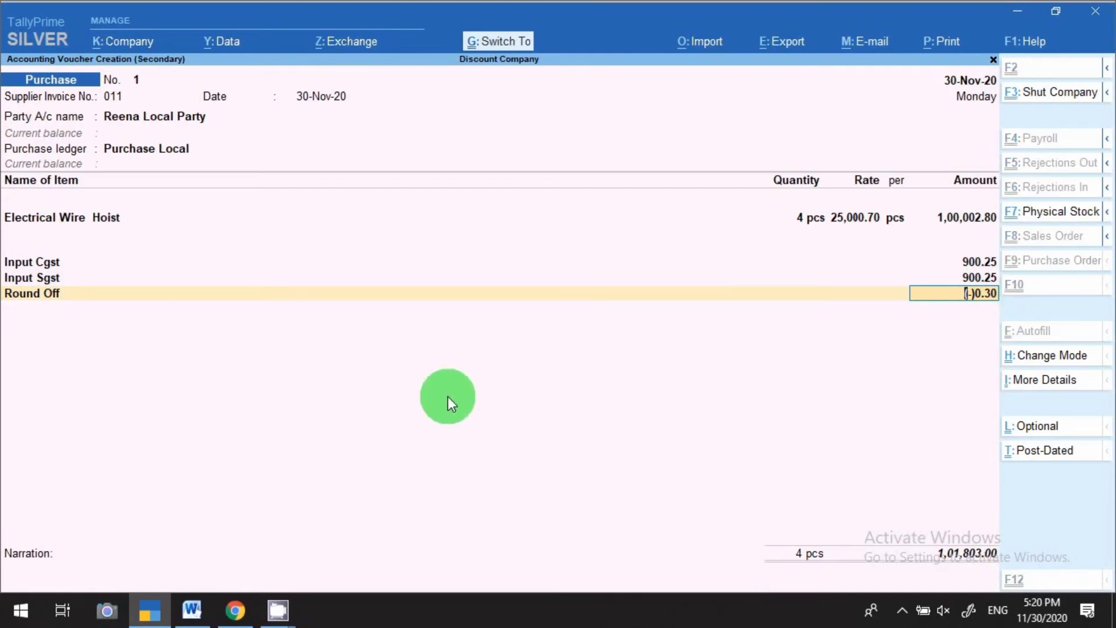
key(ctrl+q)
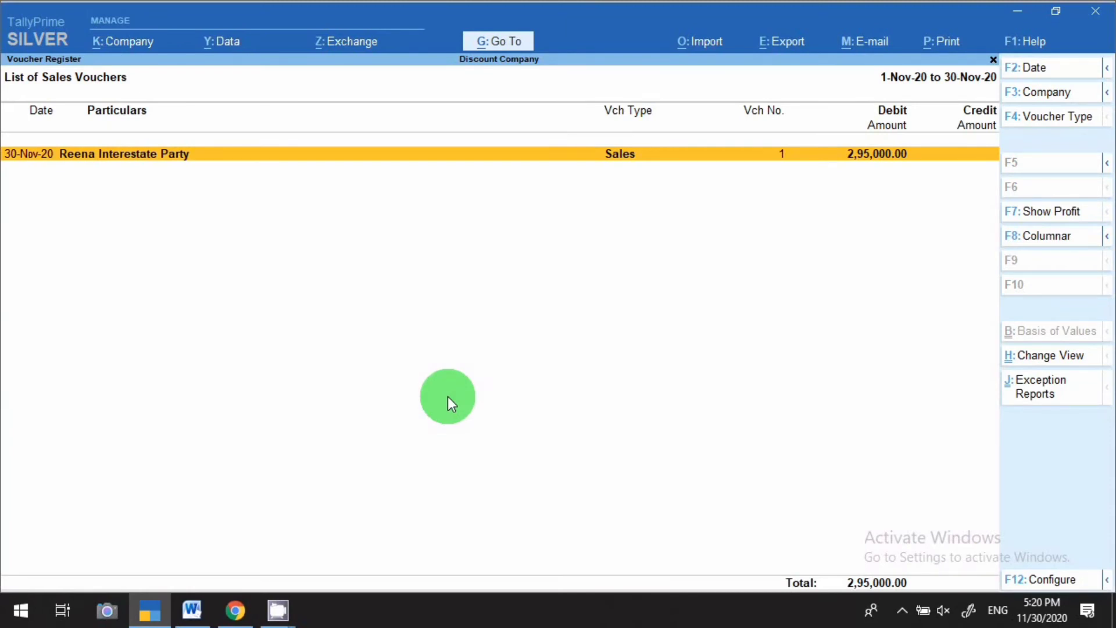
Leave the sales voucher register, open the Balance Sheet, and go into the Profit & Loss A/c
key(Escape)
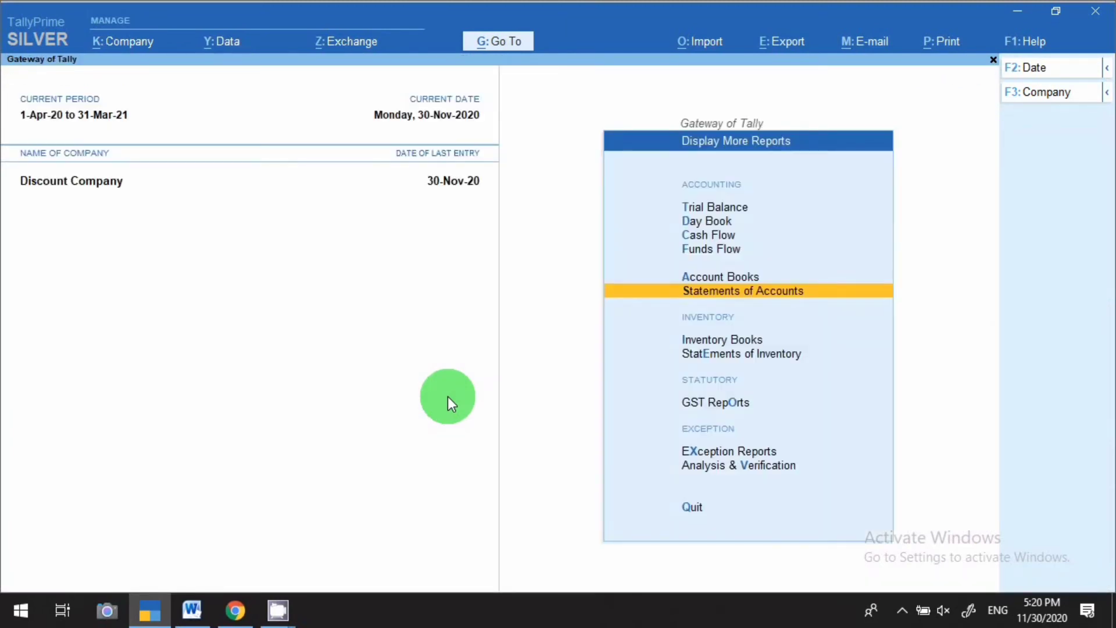
key(Escape)
key(b)
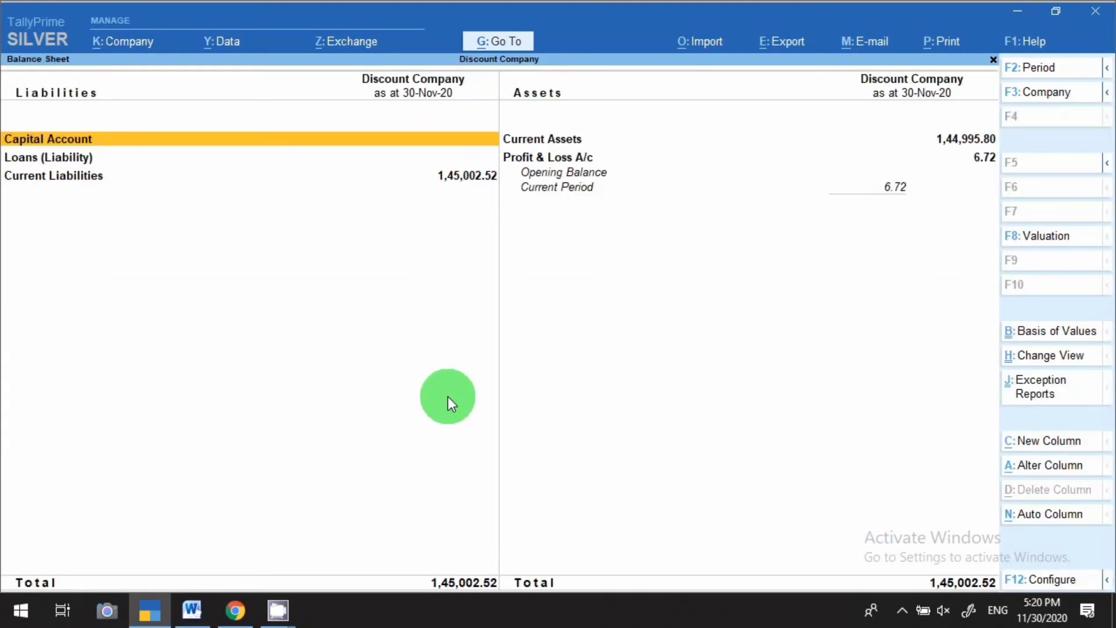
key(Right)
key(Down)
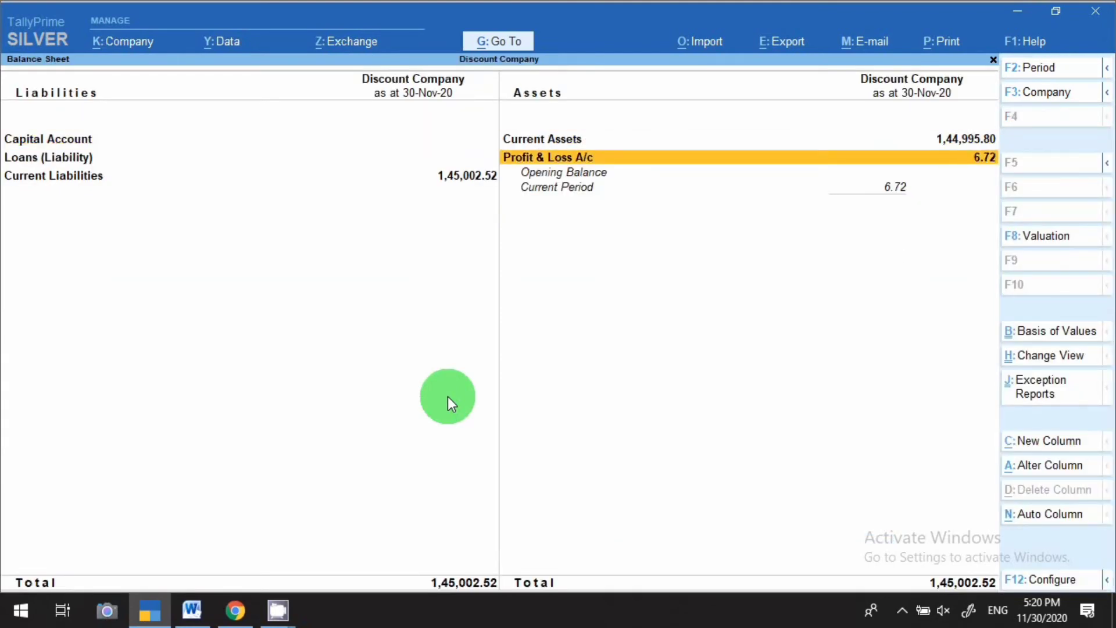
key(Return)
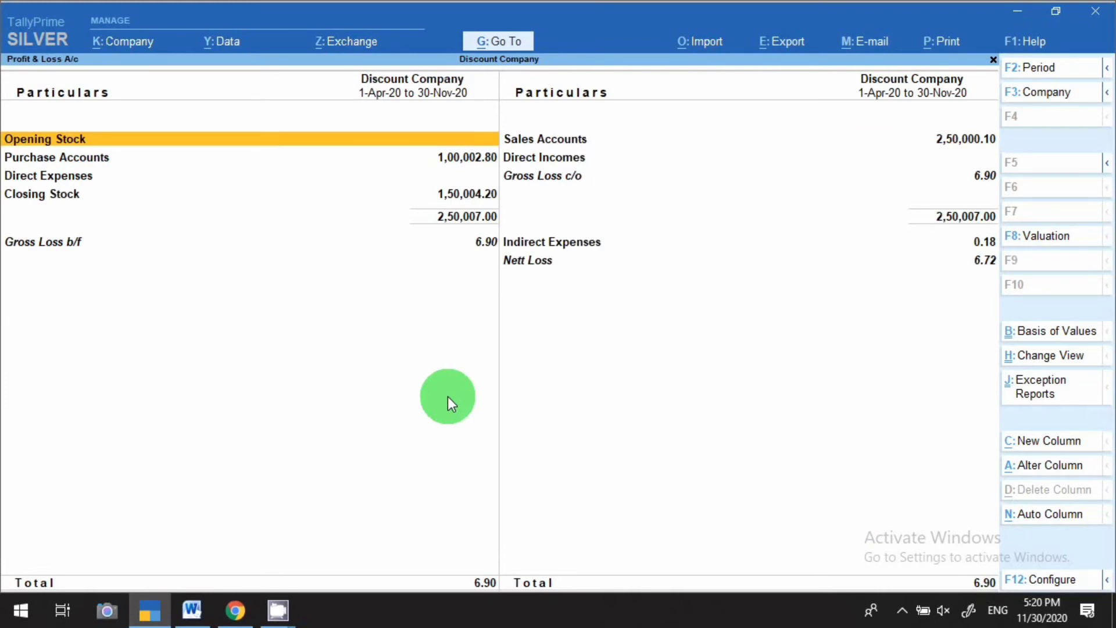
Drill down through Indirect Expenses and the Round Off ledger to its November vouchers to examine the rounding entries
key(Right)
key(Down)
key(Down)
key(Down)
key(Up)
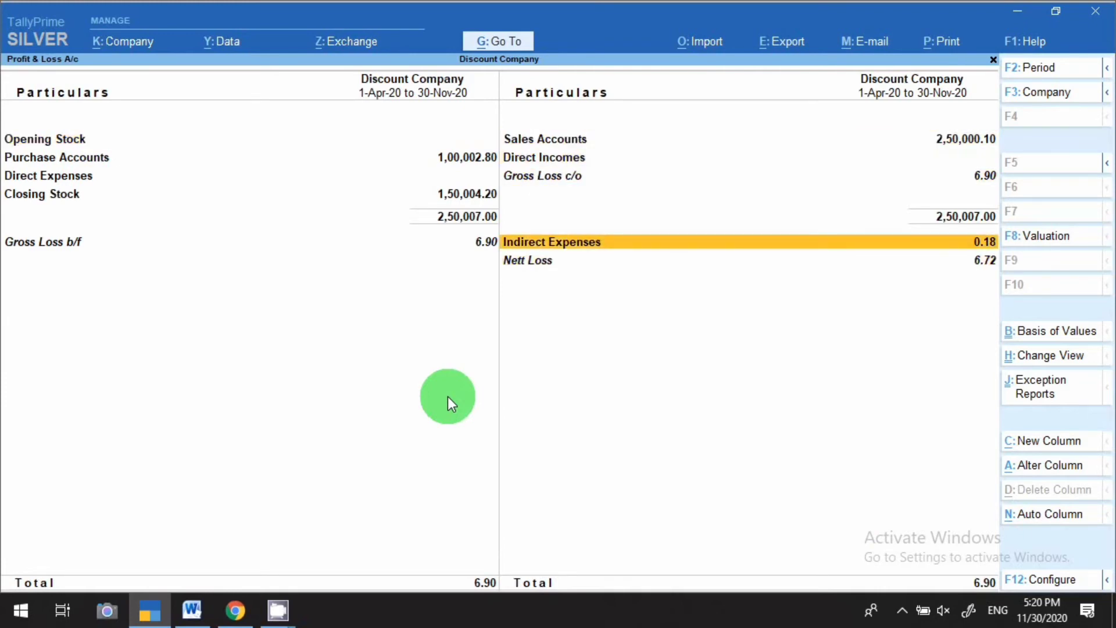
key(Return)
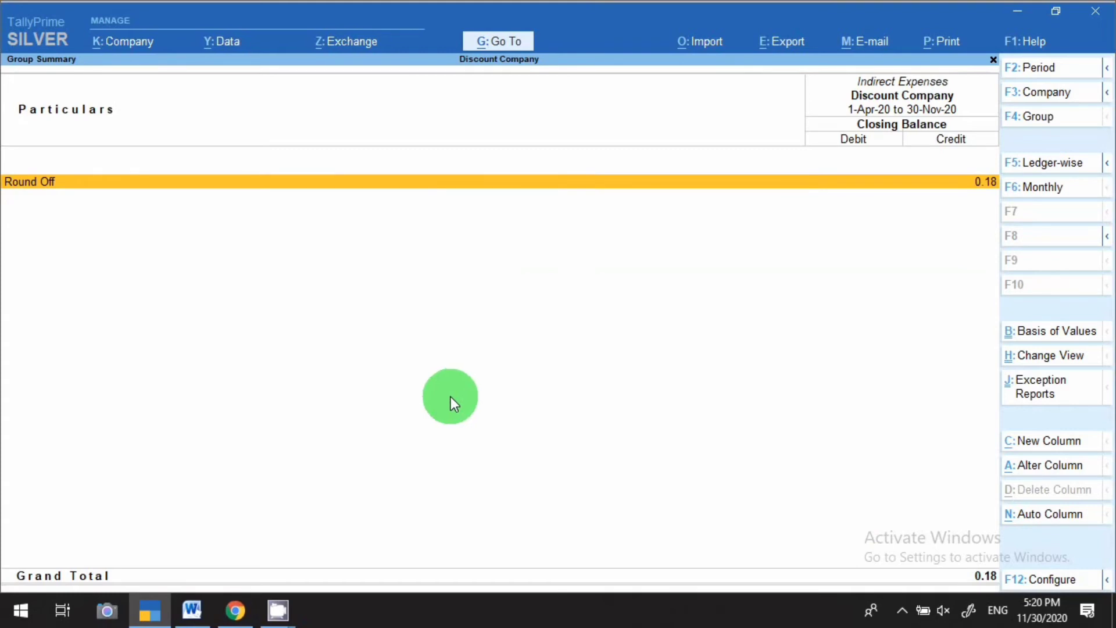
key(Return)
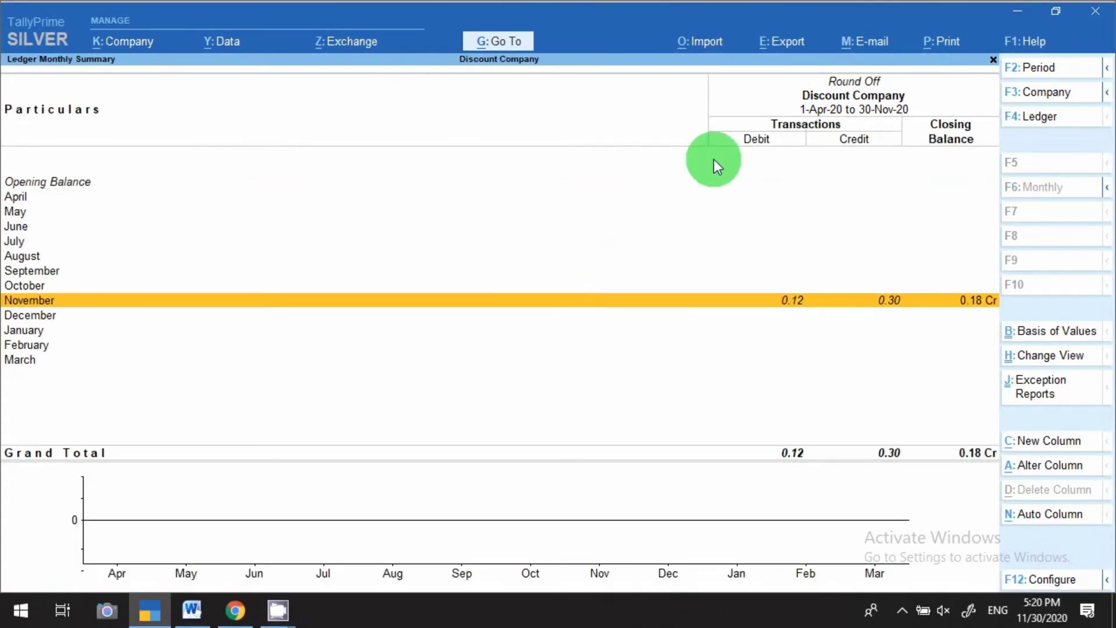
key(Return)
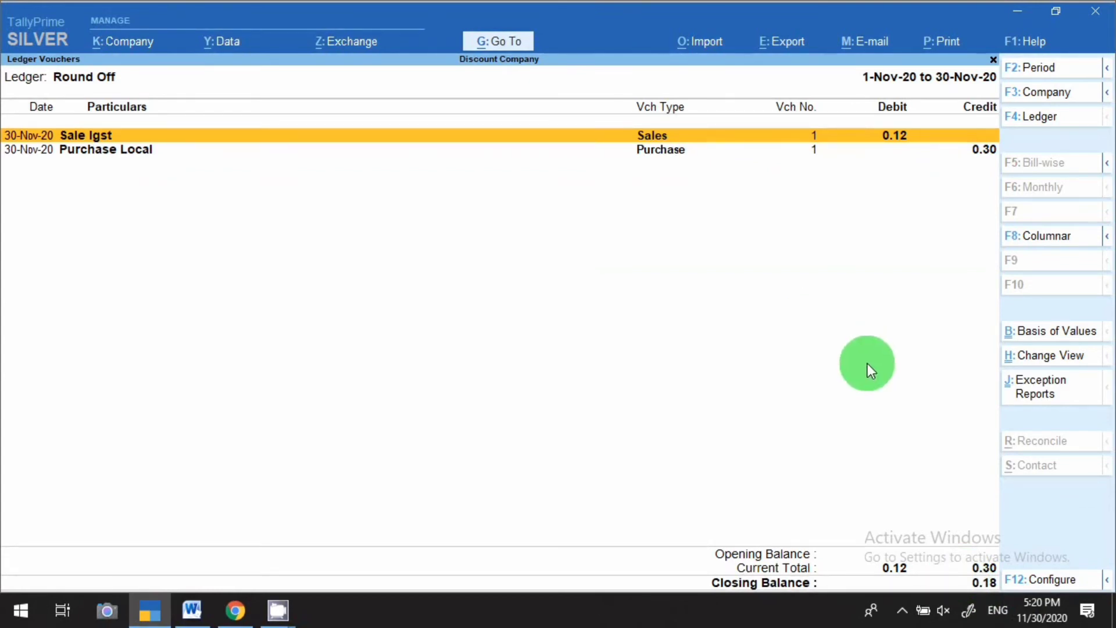
Leave the Round Off drill-down reports and the Balance Sheet to return to the Gateway of Tally
key(Escape)
key(Escape)
key(Escape)
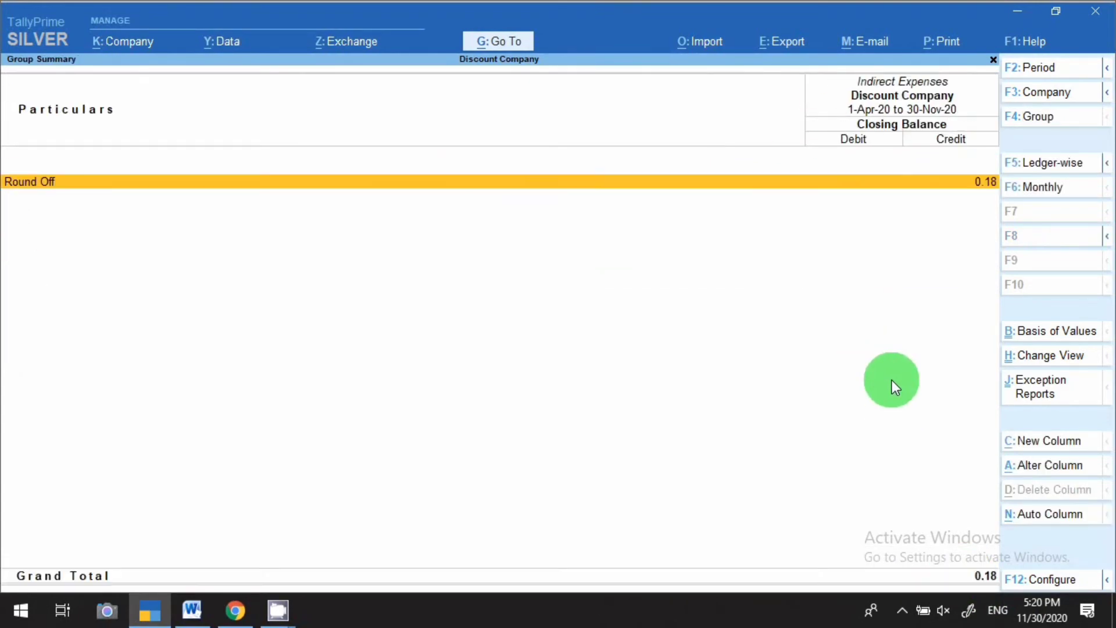
key(Escape)
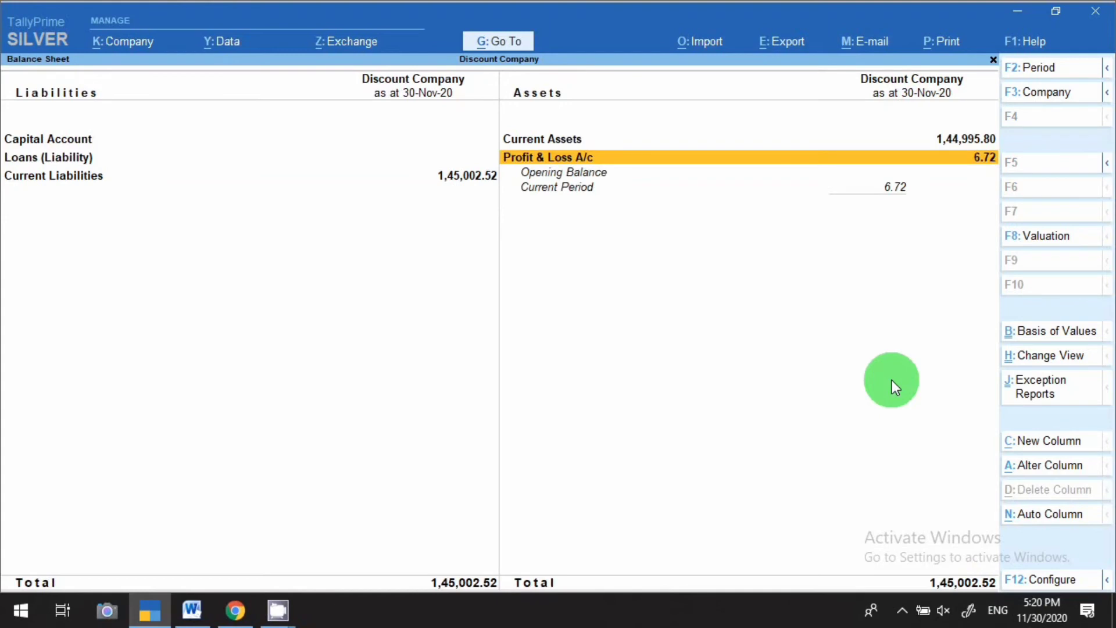
key(Escape)
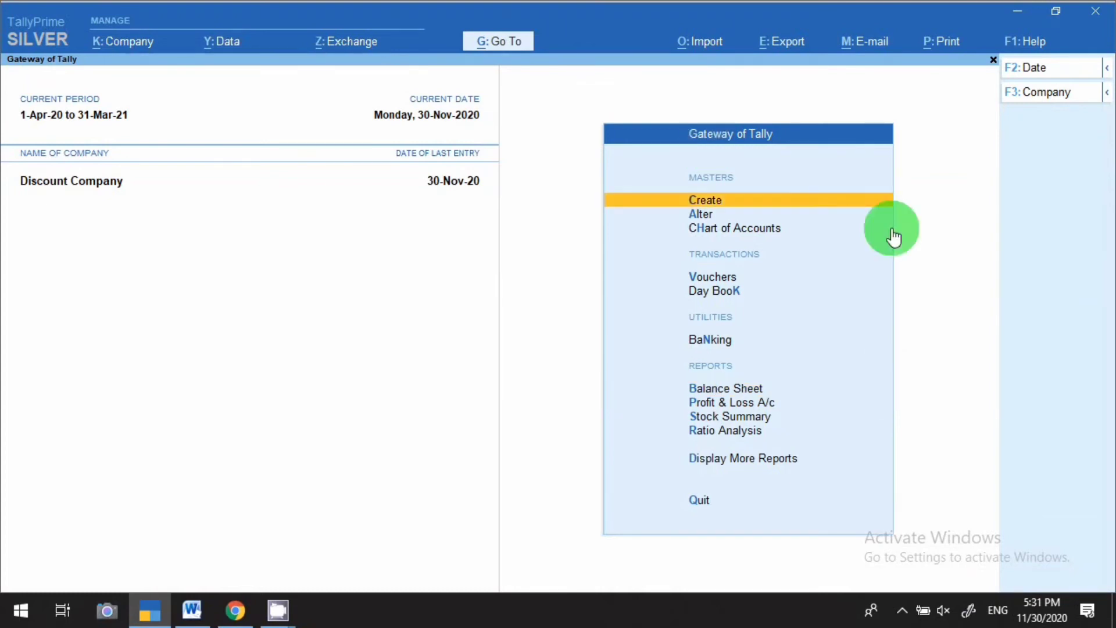
Open the Sales voucher type from the chart of accounts and add a voucher class named Round Off
click(702, 228)
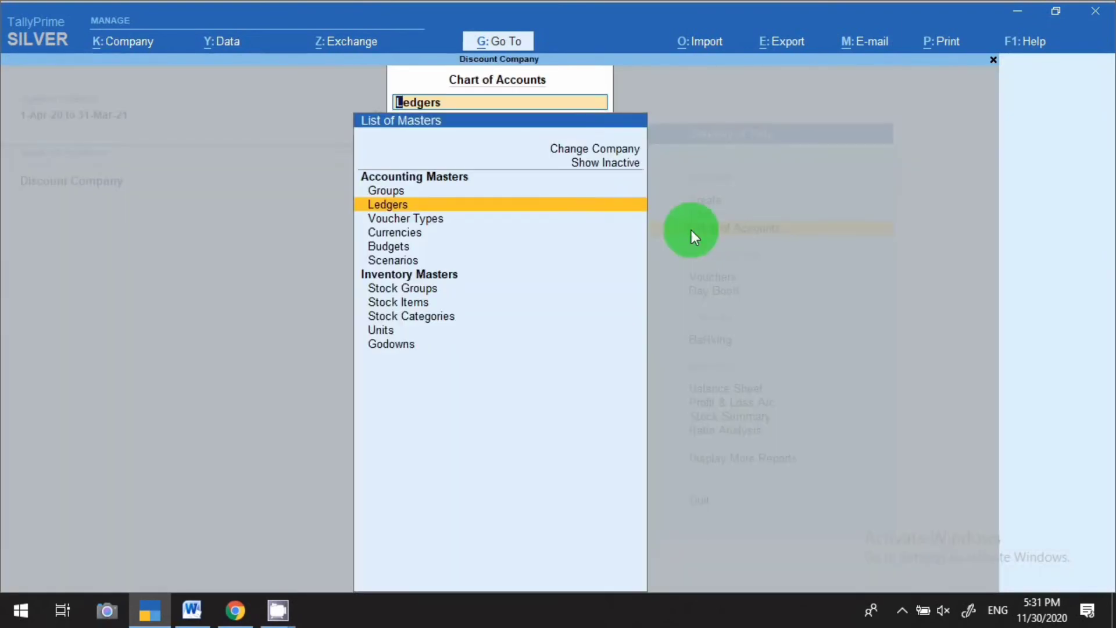
click(435, 224)
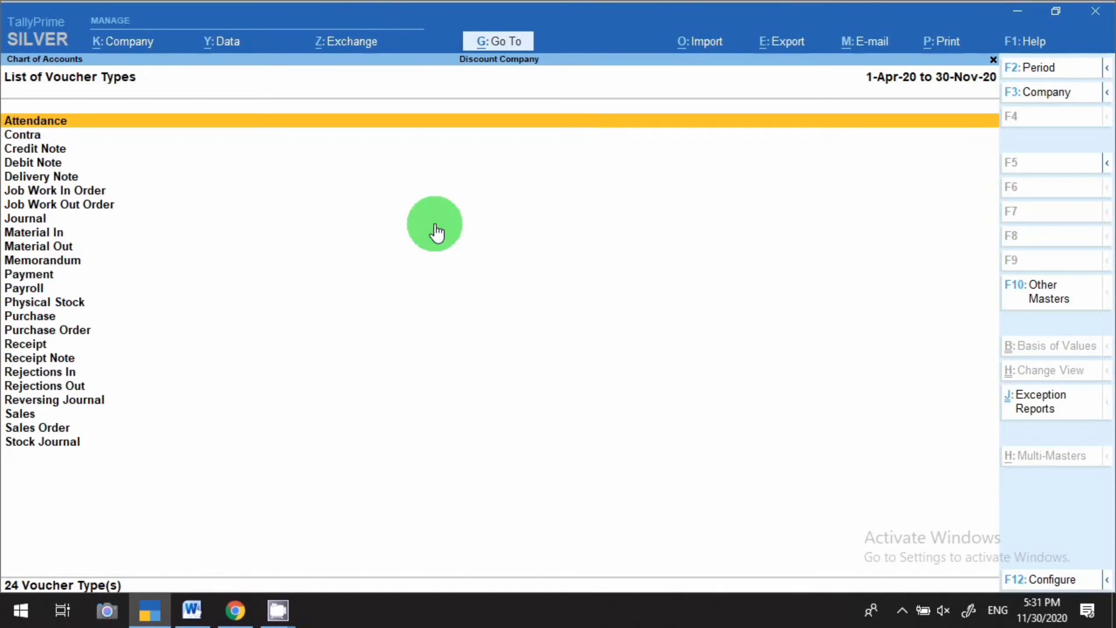
click(7, 414)
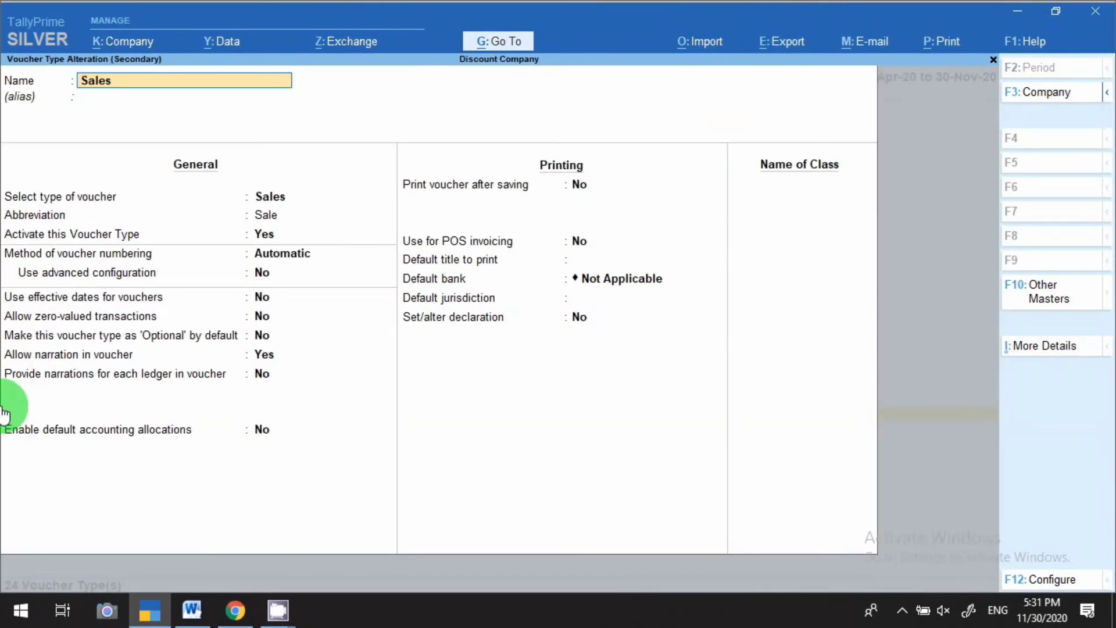
click(762, 173)
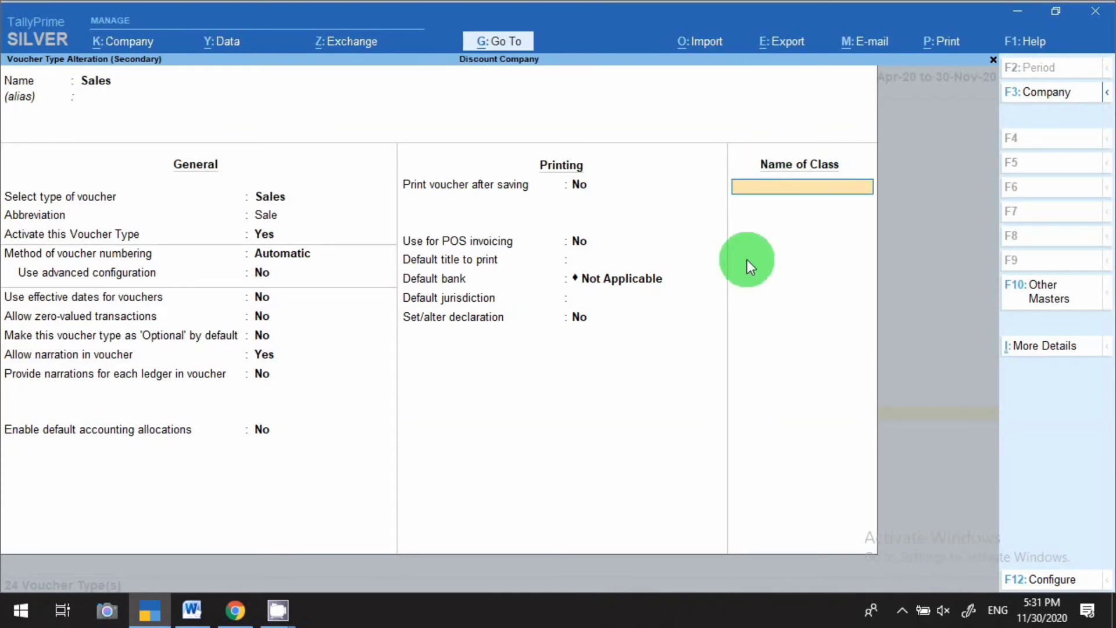
text(Round Off)
key(Return)
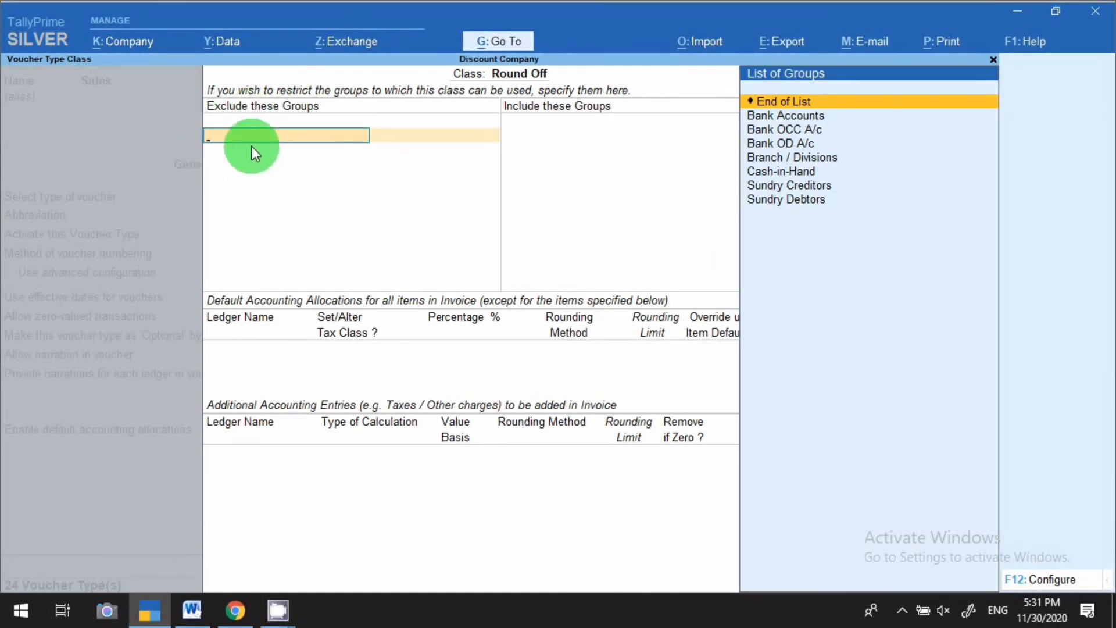
Leave the excluded groups of the Round Off class empty and include the Sundry Debtors group
click(821, 107)
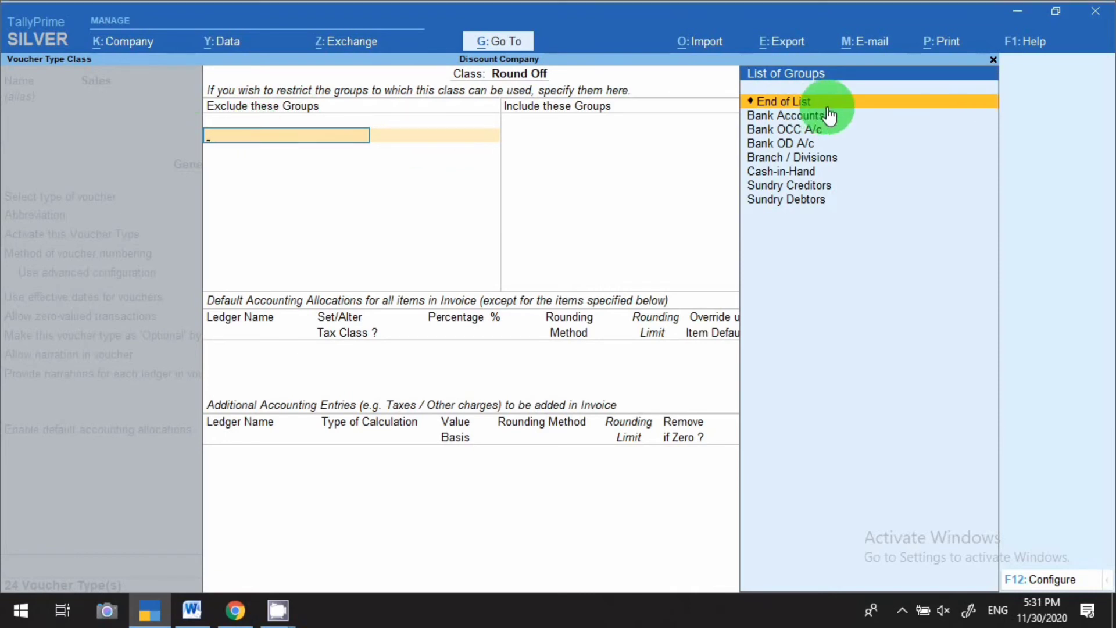
click(582, 111)
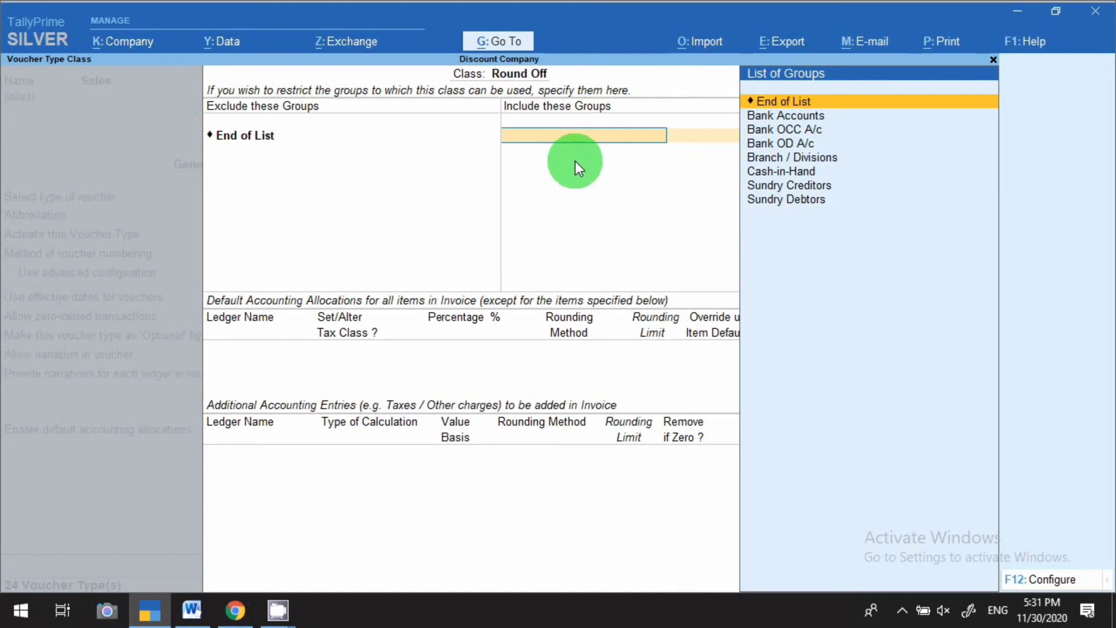
text(Su)
key(Down)
key(Return)
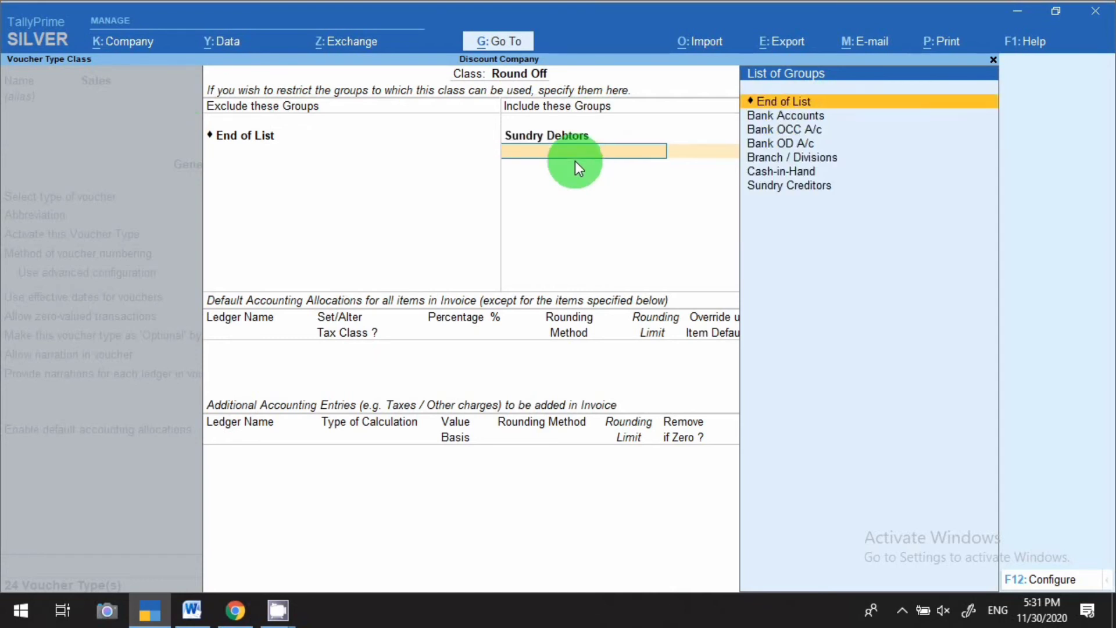
Add Cash-in-Hand and Bank Accounts to the included groups of the class and end the list
key(Down)
key(Down)
key(Down)
key(Down)
key(Down)
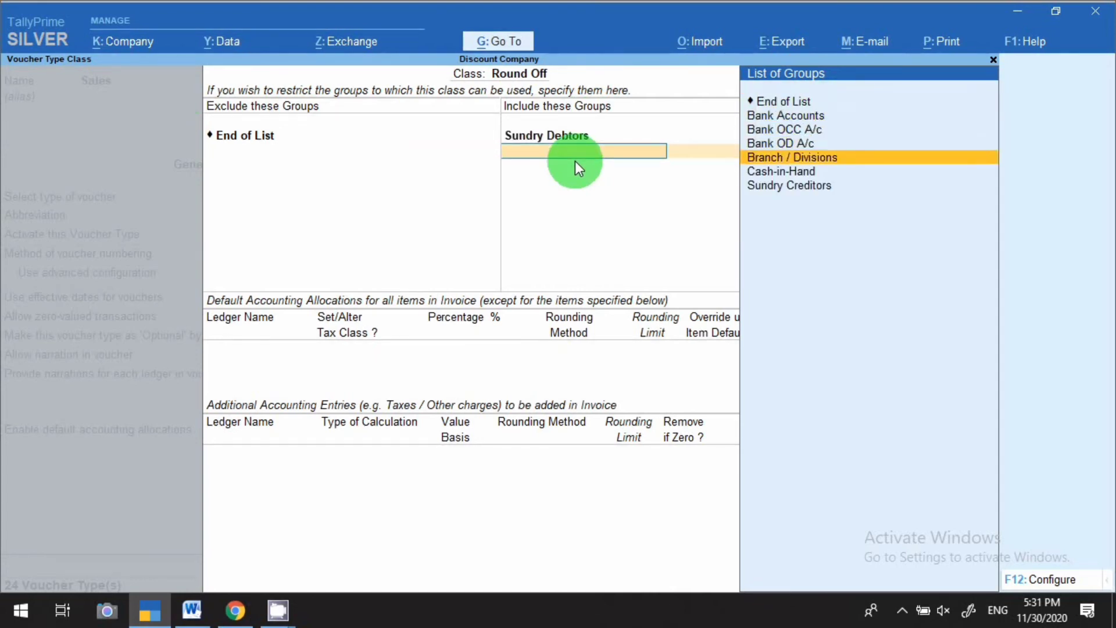
key(Return)
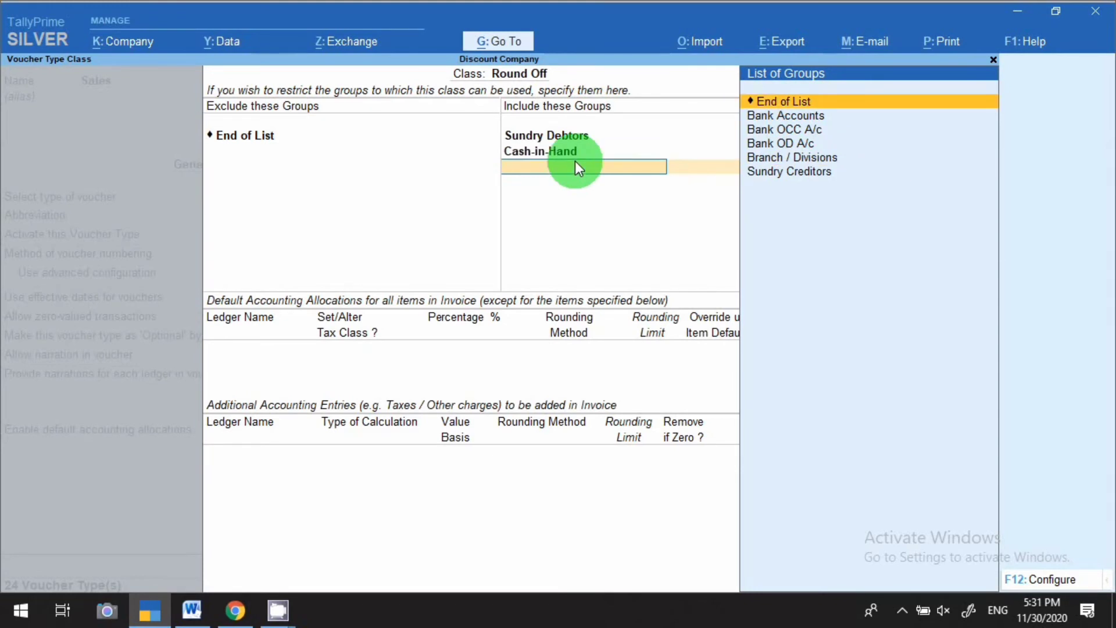
key(Down)
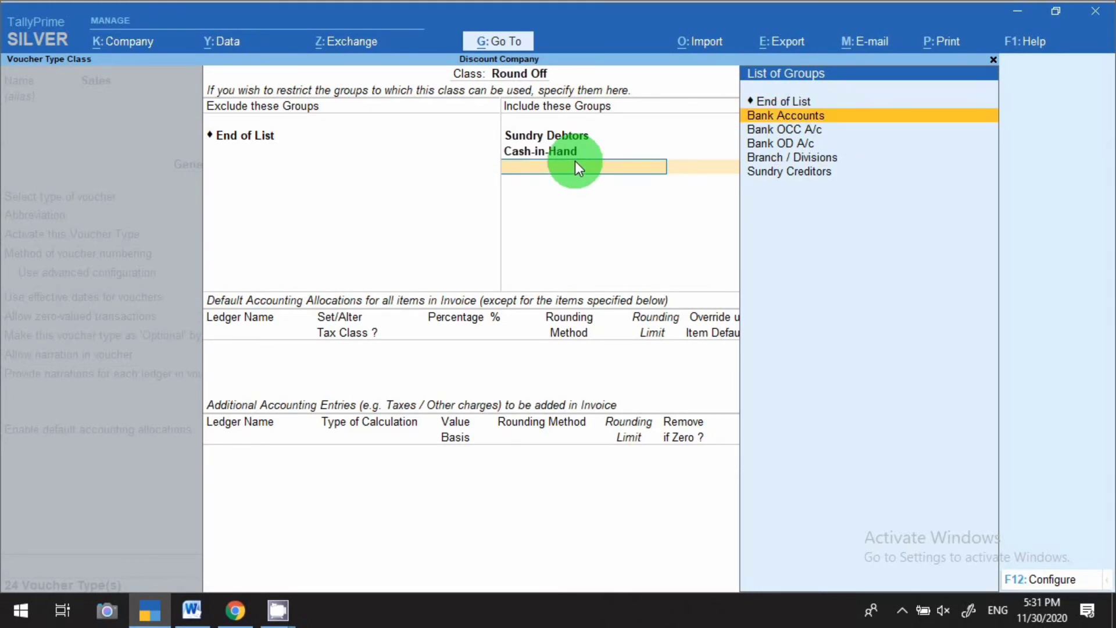
key(Return)
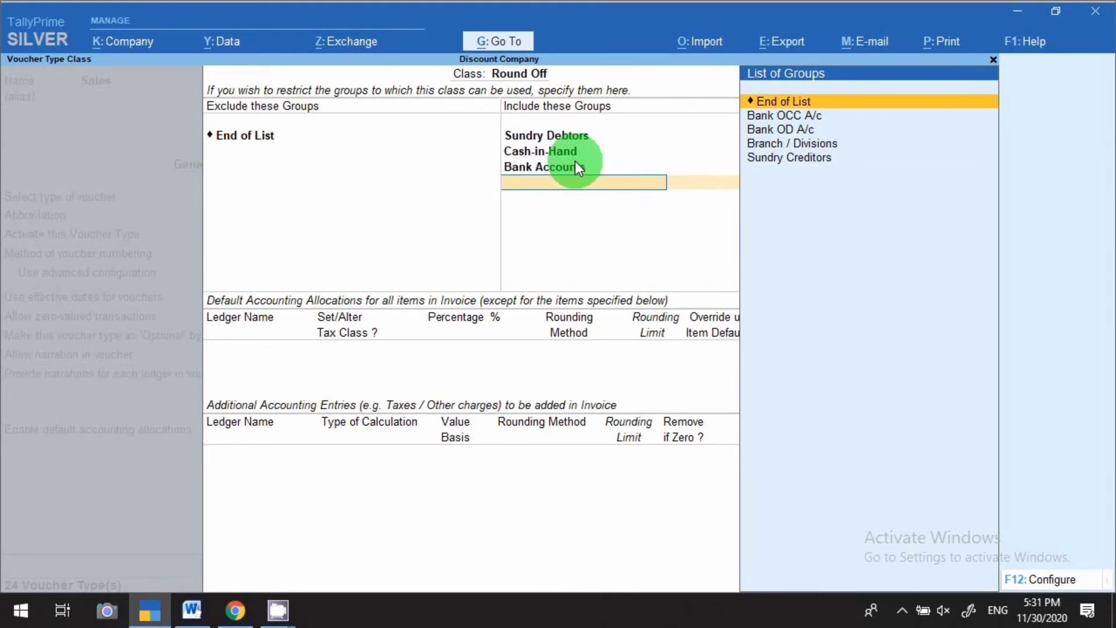
key(Return)
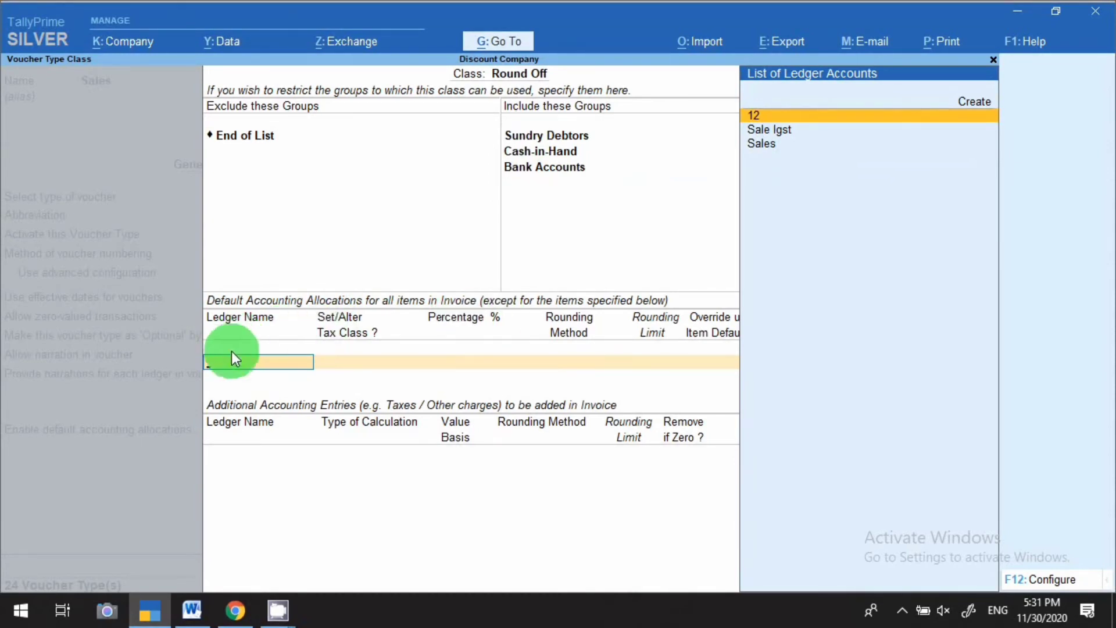
Choose Sales as the default accounting allocation ledger and open that ledger for alteration
click(760, 144)
key(Return)
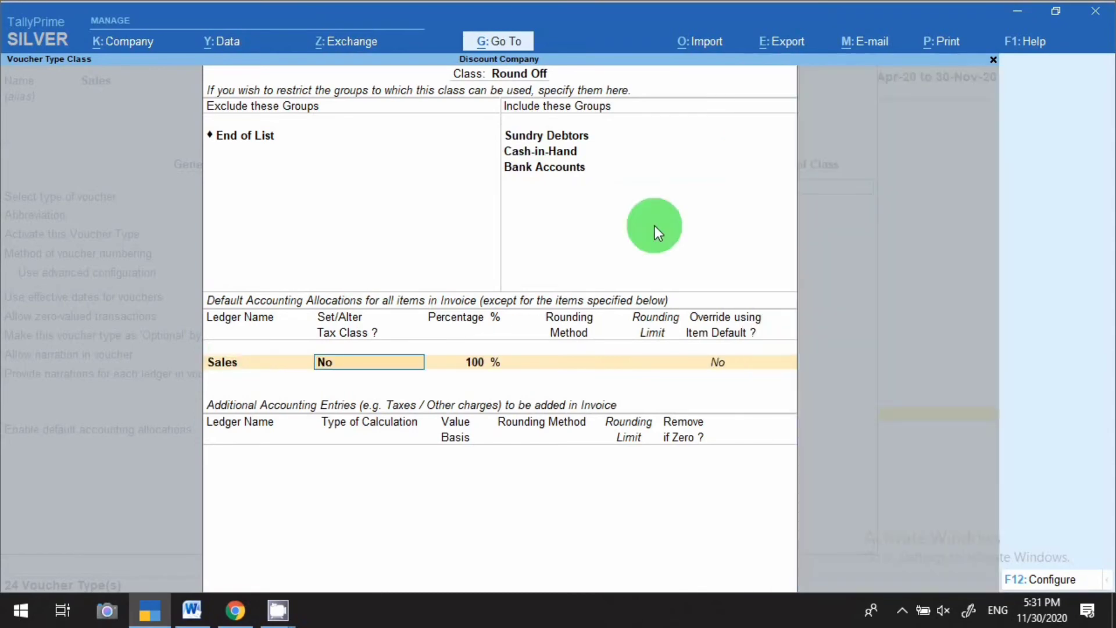
key(ctrl+Return)
key(Return)
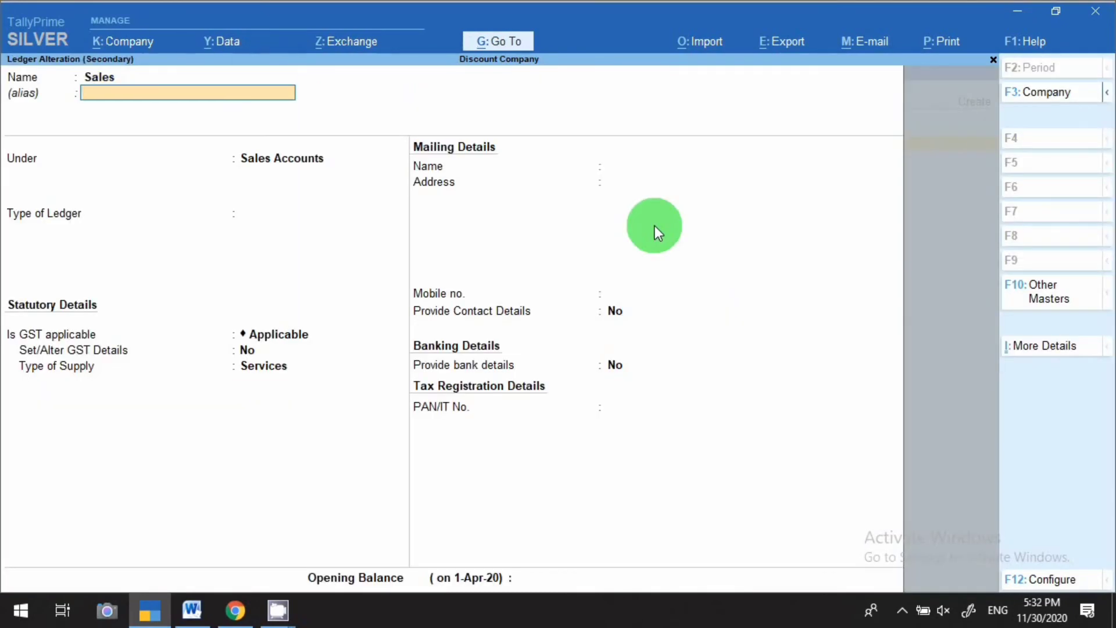
Save the Sales ledger with Type of Ledger as Not Applicable, GST as Applicable and Services as the type of supply
key(Return)
key(Return)
key(Return)
key(Return)
key(Return)
key(Return)
key(Return)
key(Return)
key(Return)
key(Return)
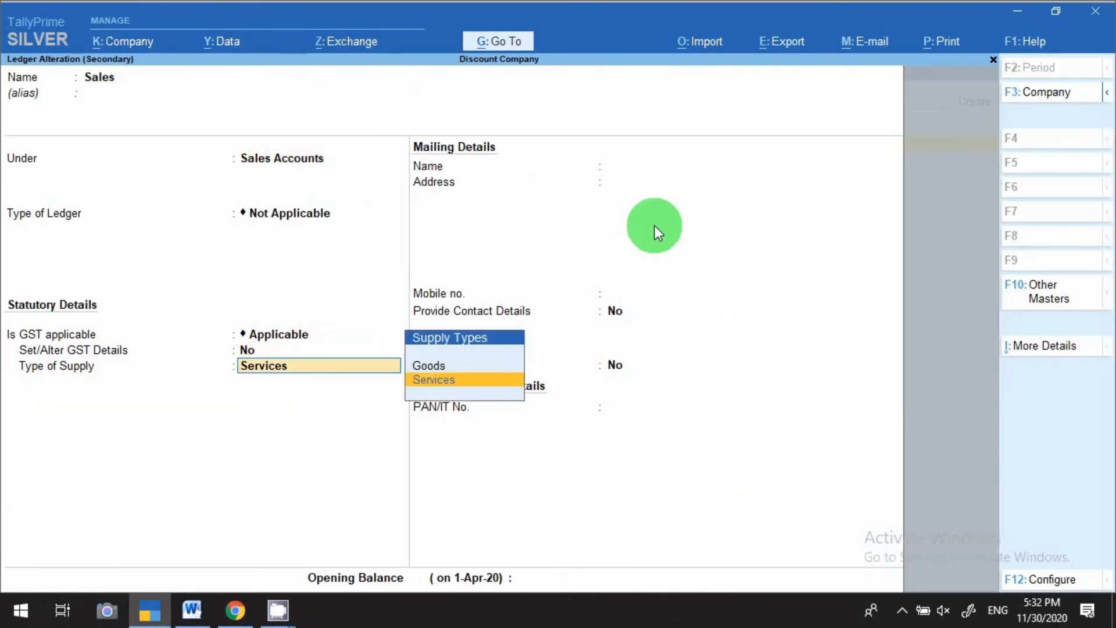
key(Return)
key(Return)
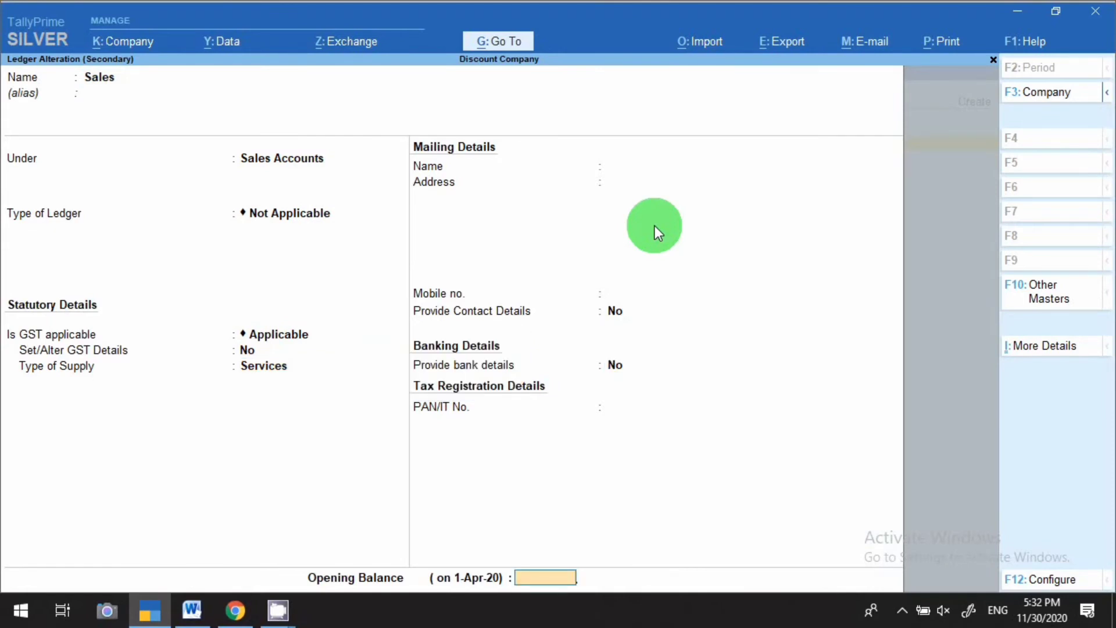
key(Return)
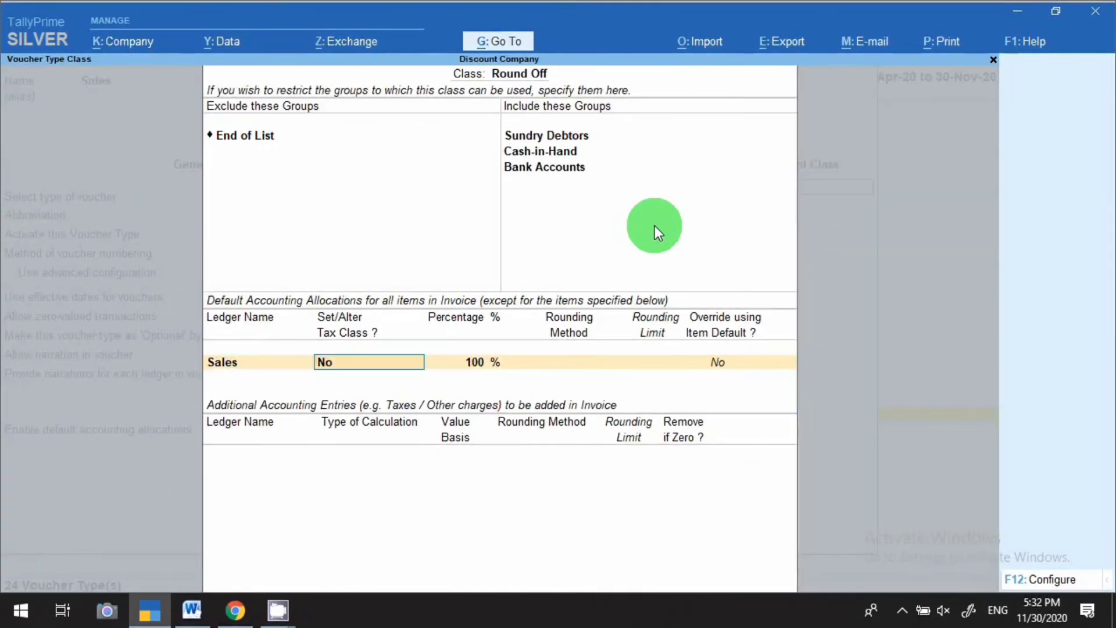
Accept the Sales allocation at 100% with Set/Alter Tax Class as No
key(Return)
key(Return)
key(Return)
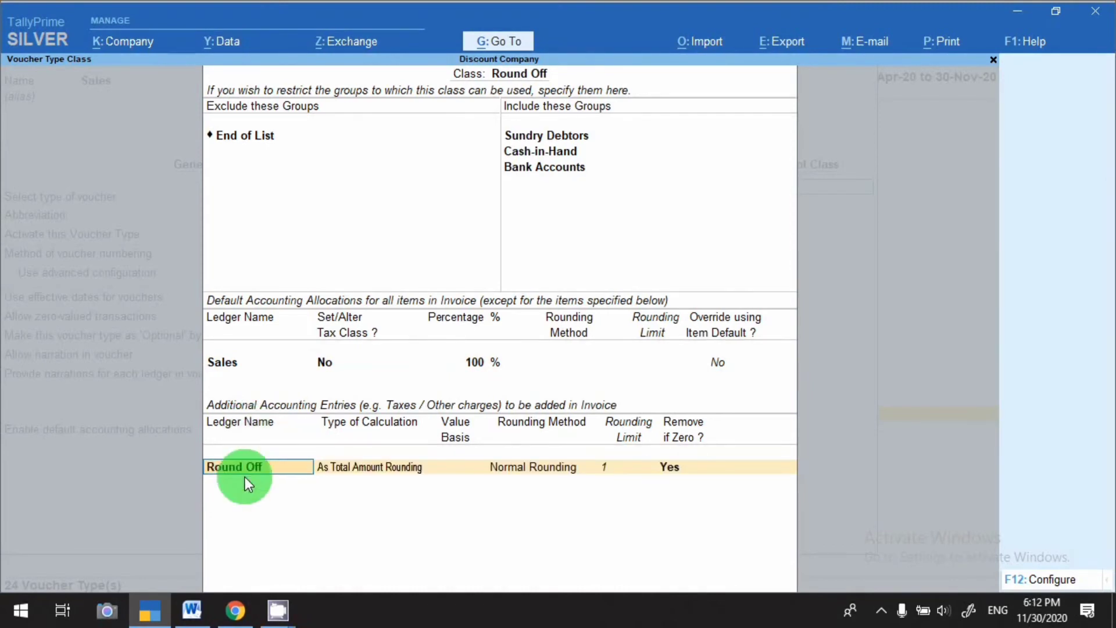
Set the additional Round Off entry to As Total Amount Rounding, Normal Rounding, a rounding limit of 1 and Remove if Zero as Yes
key(Return)
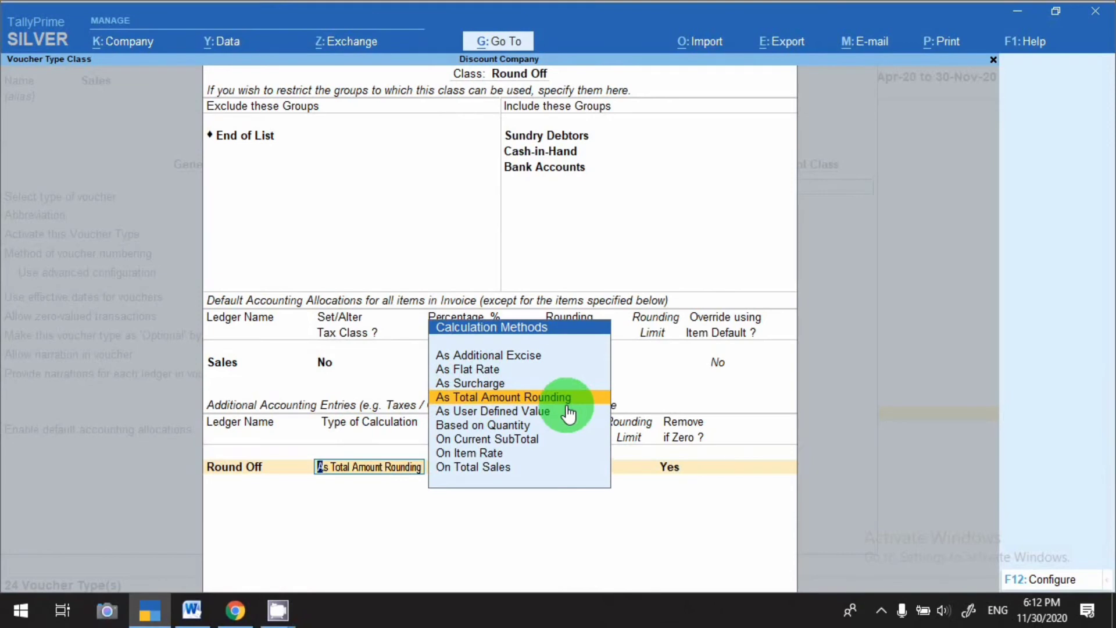
key(Return)
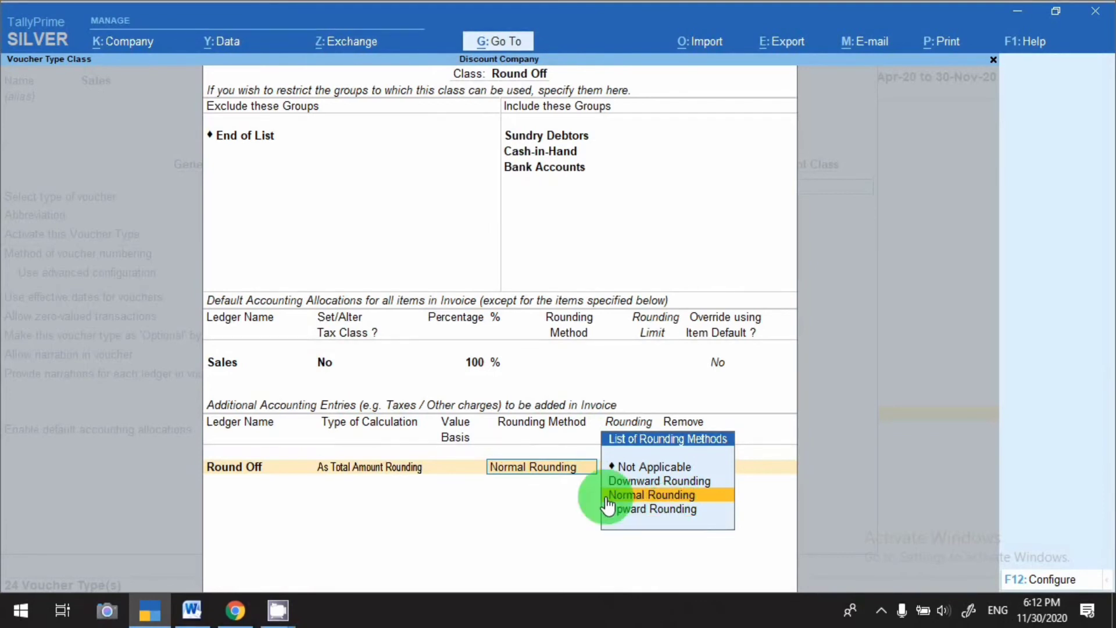
click(721, 503)
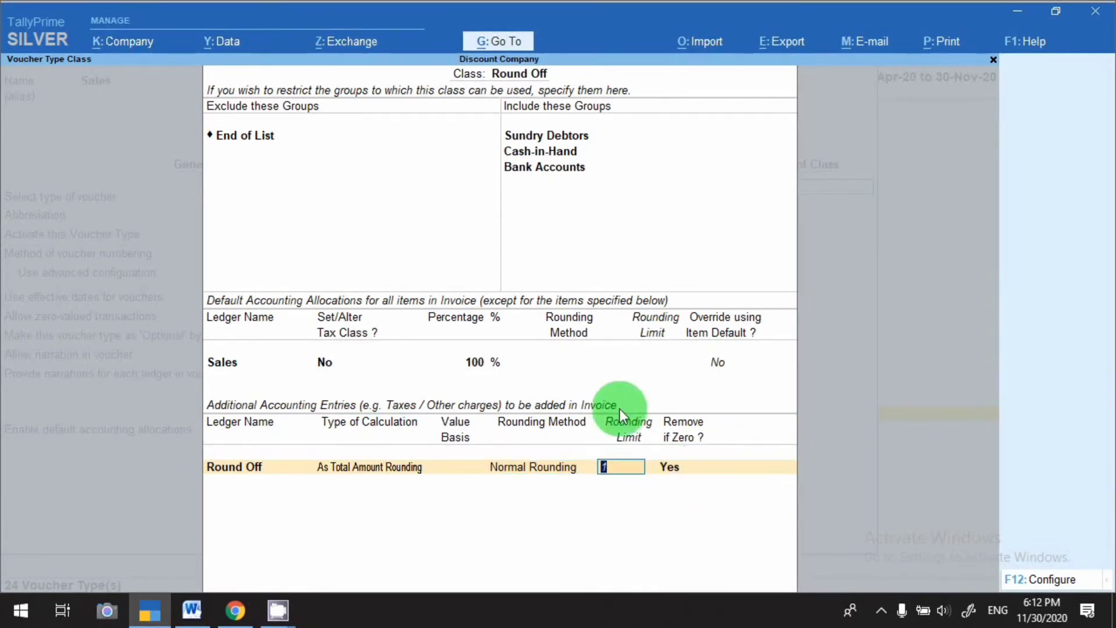
key(Return)
key(Return)
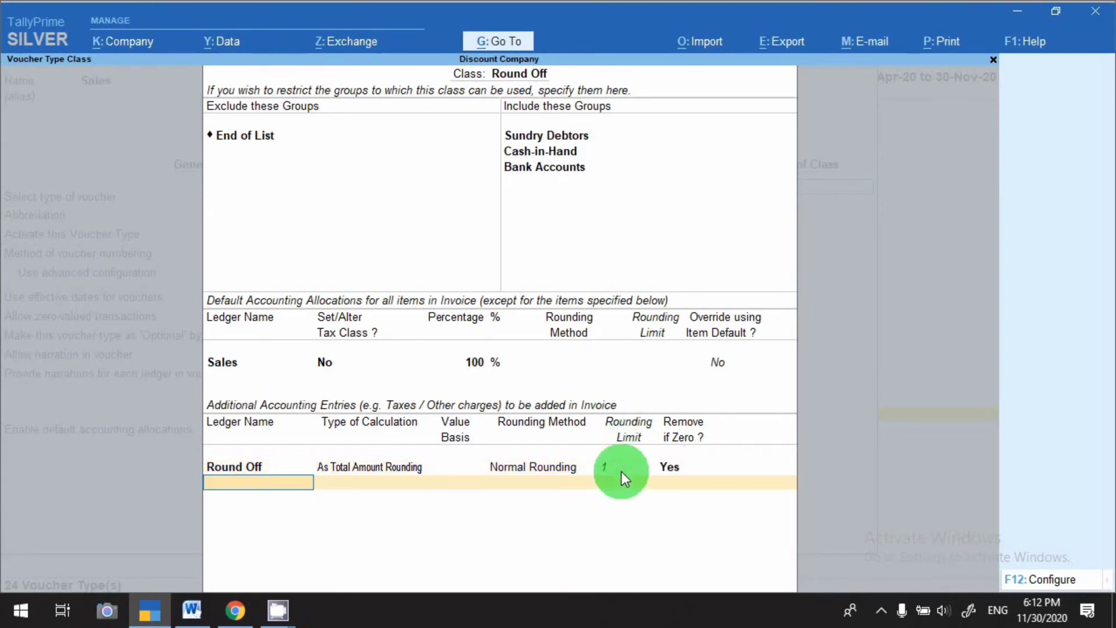
Save the Round Off class and the Sales voucher type, and return to the Gateway of Tally
key(Return)
key(Return)
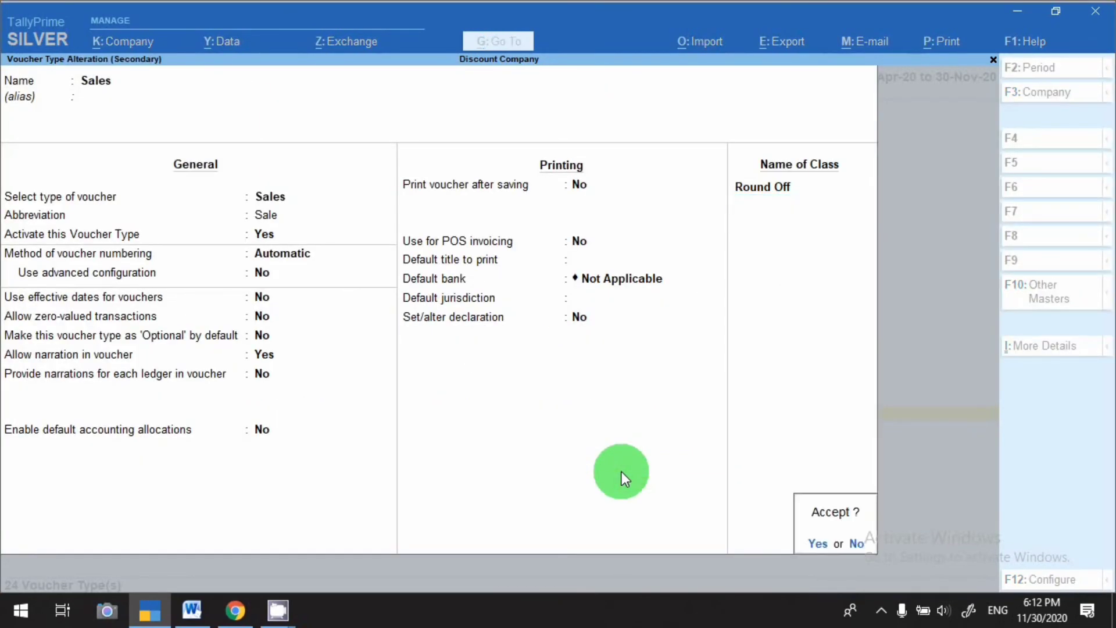
key(Return)
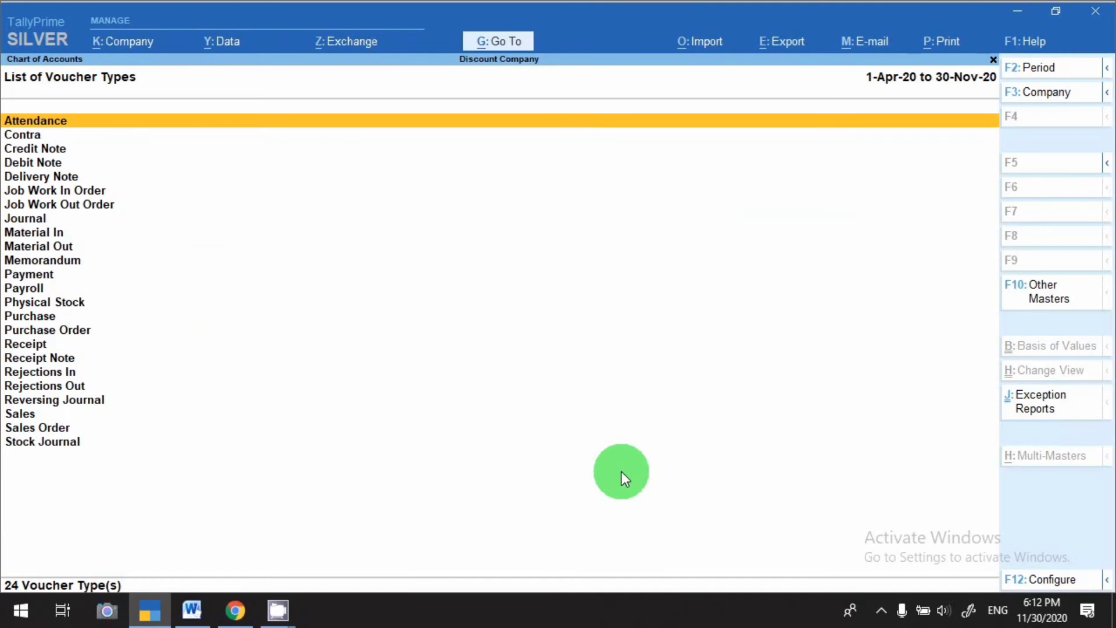
key(Escape)
key(Escape)
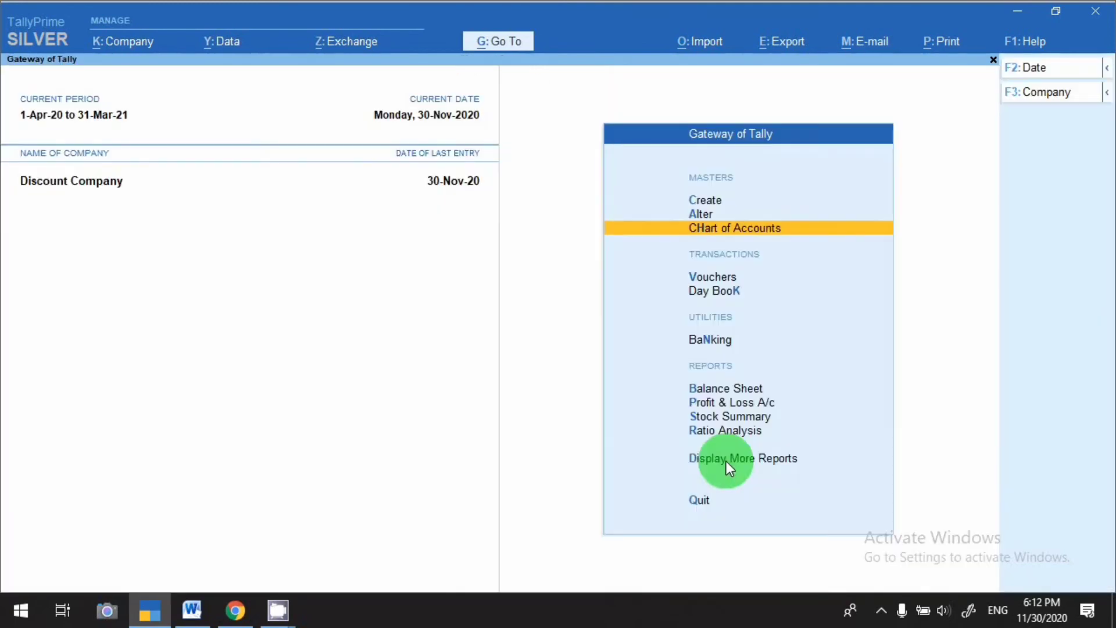
Start a new Sales voucher using the Round Off voucher class
click(664, 282)
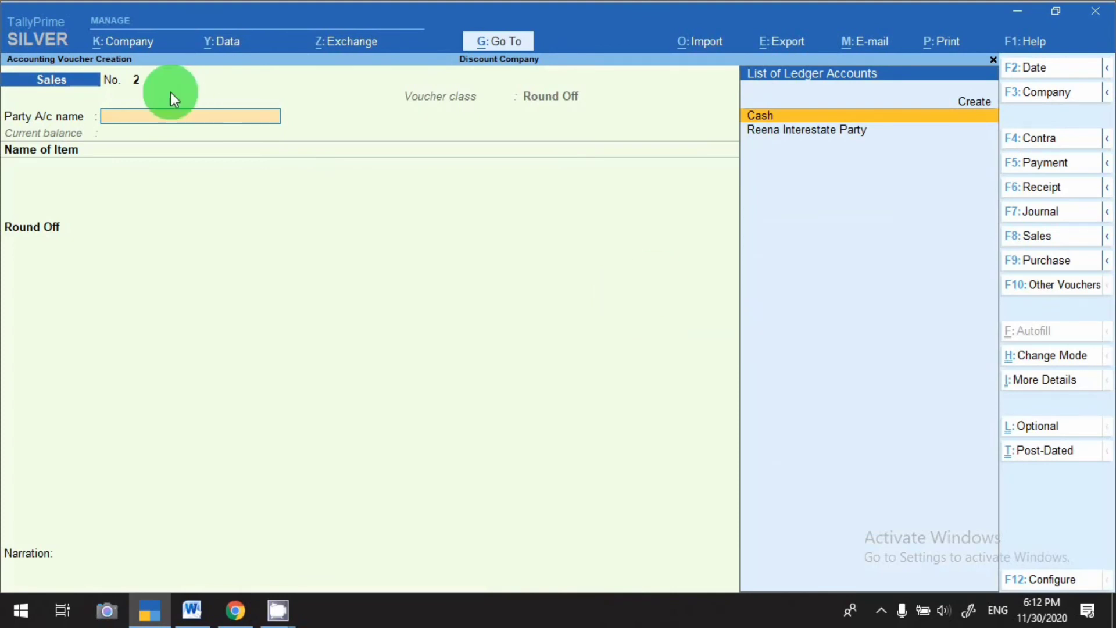
click(1020, 239)
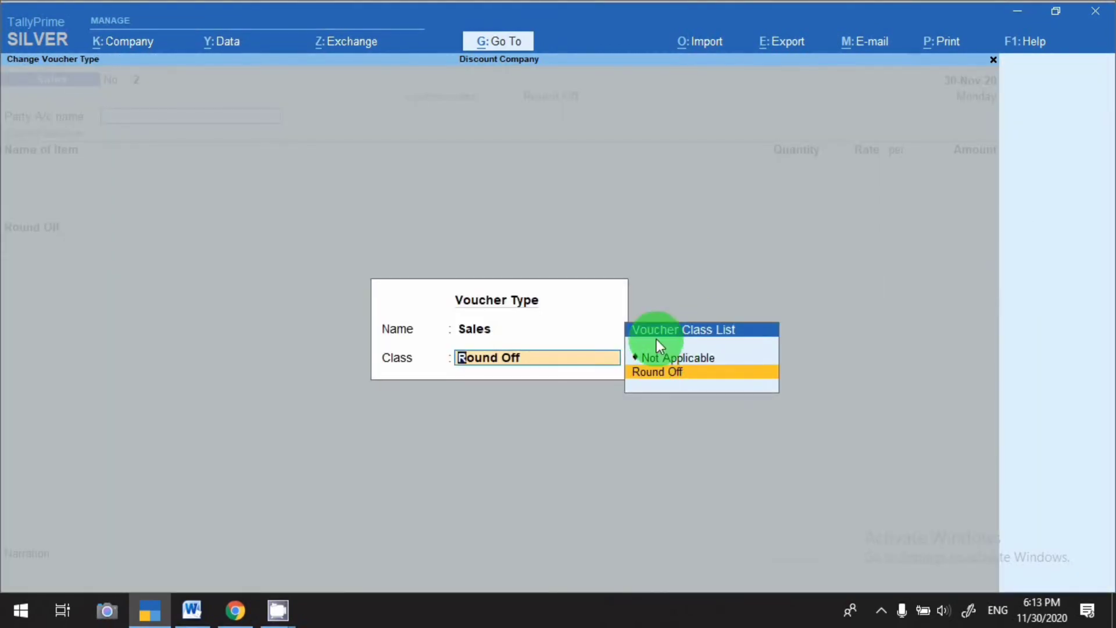
click(654, 383)
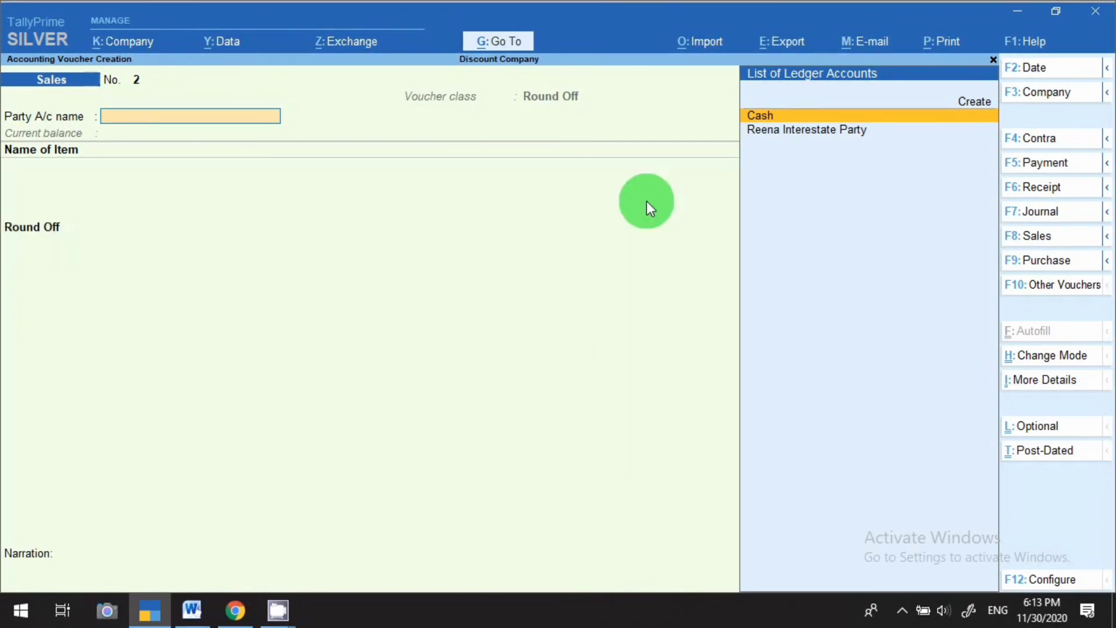
Set the sales voucher's date to 30.11
key(F2)
text(31)
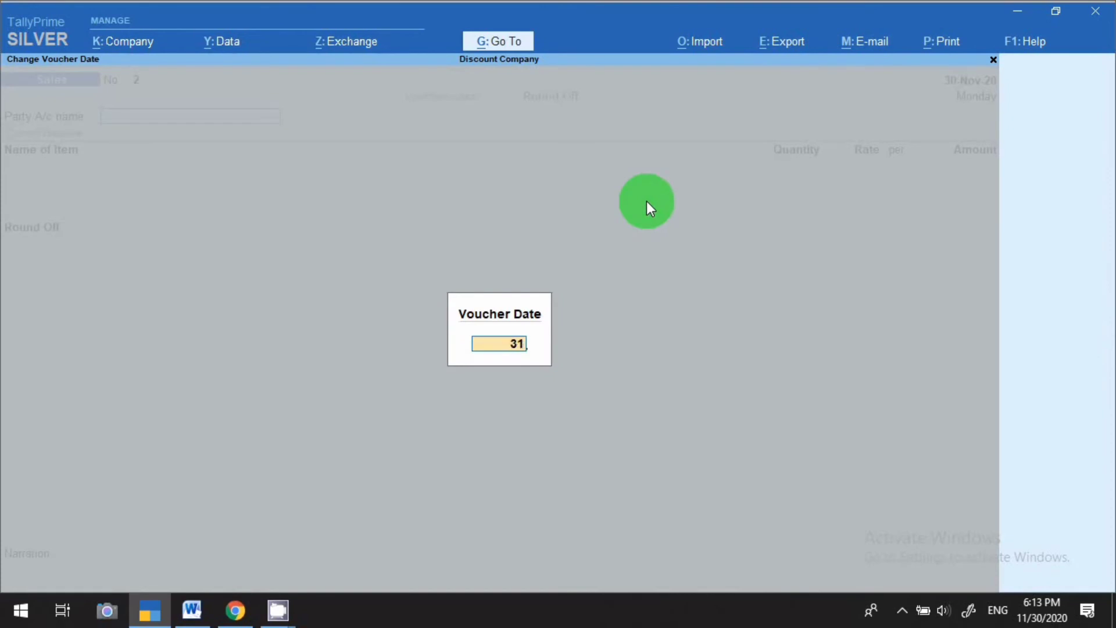
key(BackSpace)
text(0.)
text(11)
key(Return)
Select the interstate party for the sales voucher, leaving the dispatch details blank and keeping the default party details
key(Down)
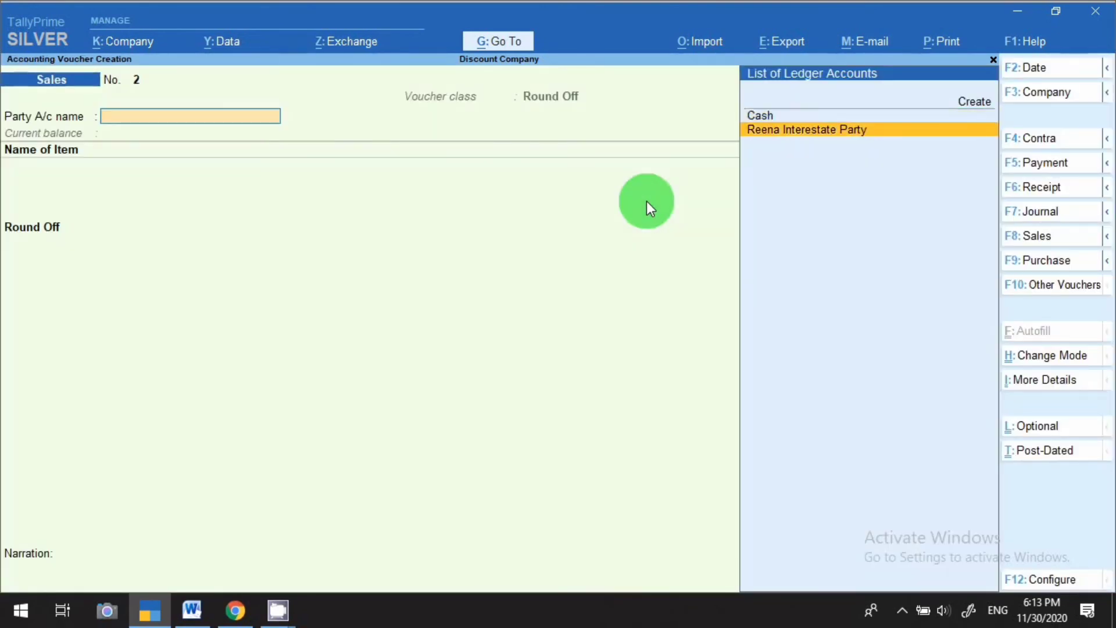
key(Return)
key(Return)
key(Return)
key(Return)
key(Return)
key(Return)
key(Return)
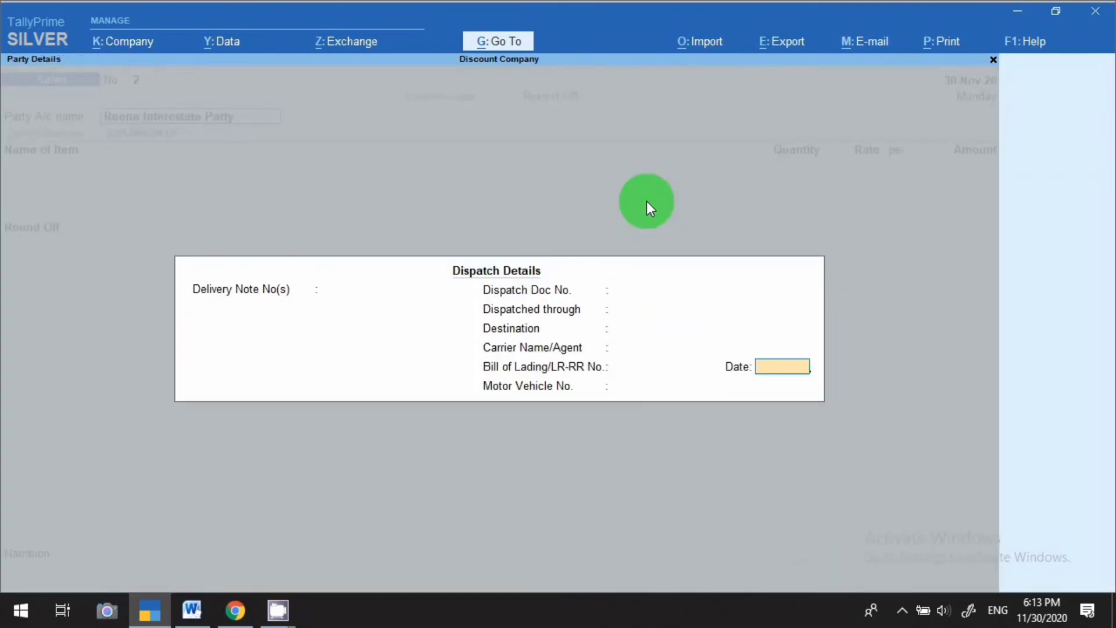
key(Return)
key(Return)
key(Return)
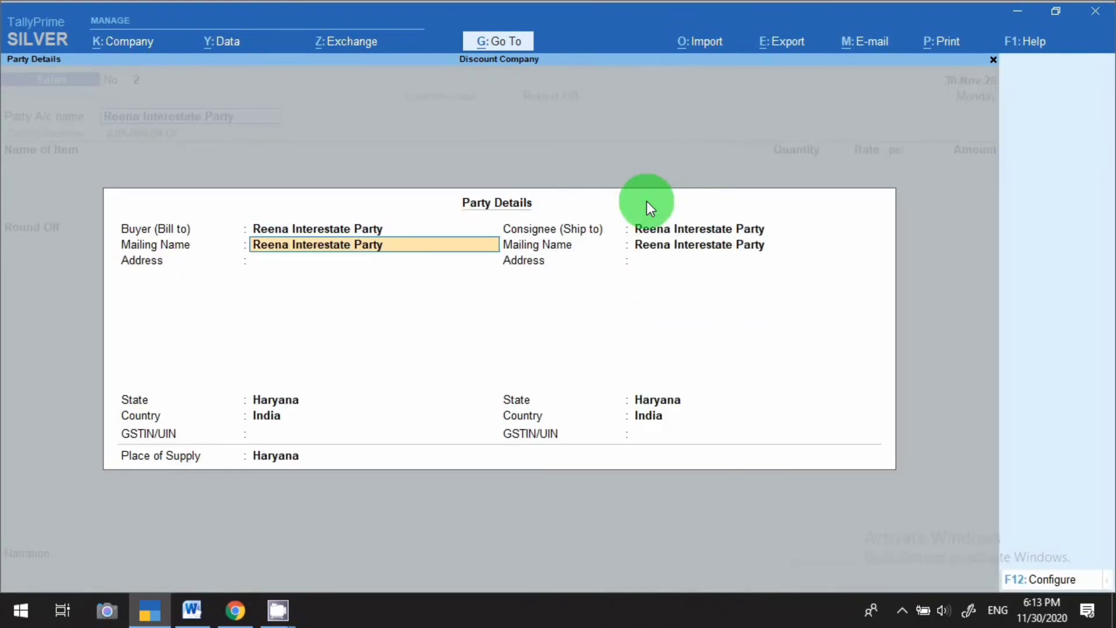
key(Return)
key(Return)
key(Return)
key(Return)
key(Return)
key(Return)
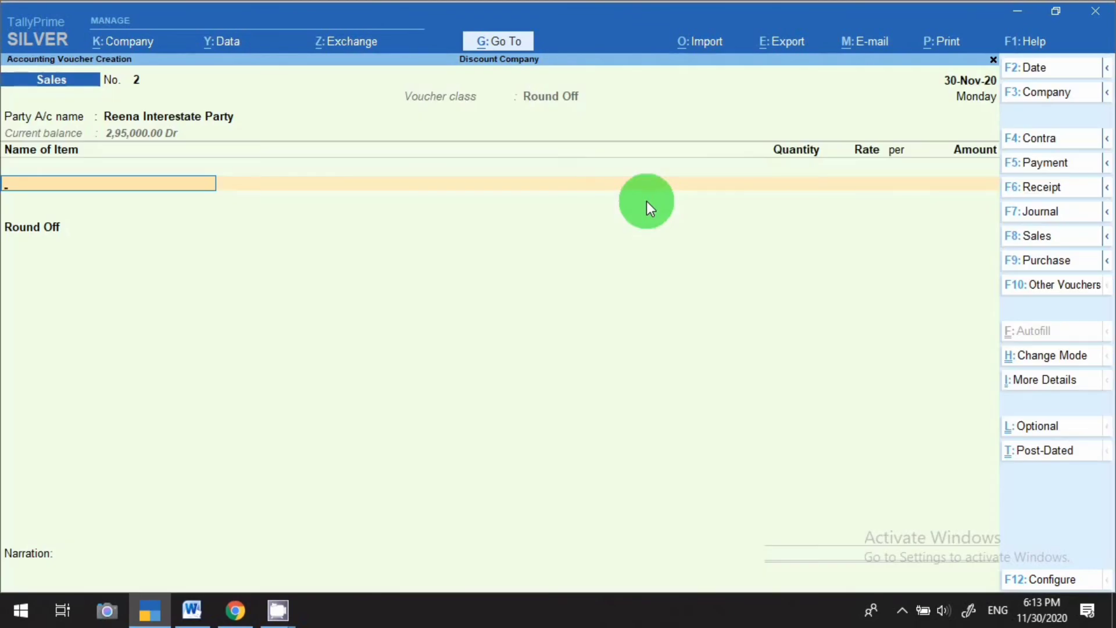
Add the stock item Electrical Wire Hoist with a quantity of 10 pcs, keeping the rate of 25,000.01
text(Ele)
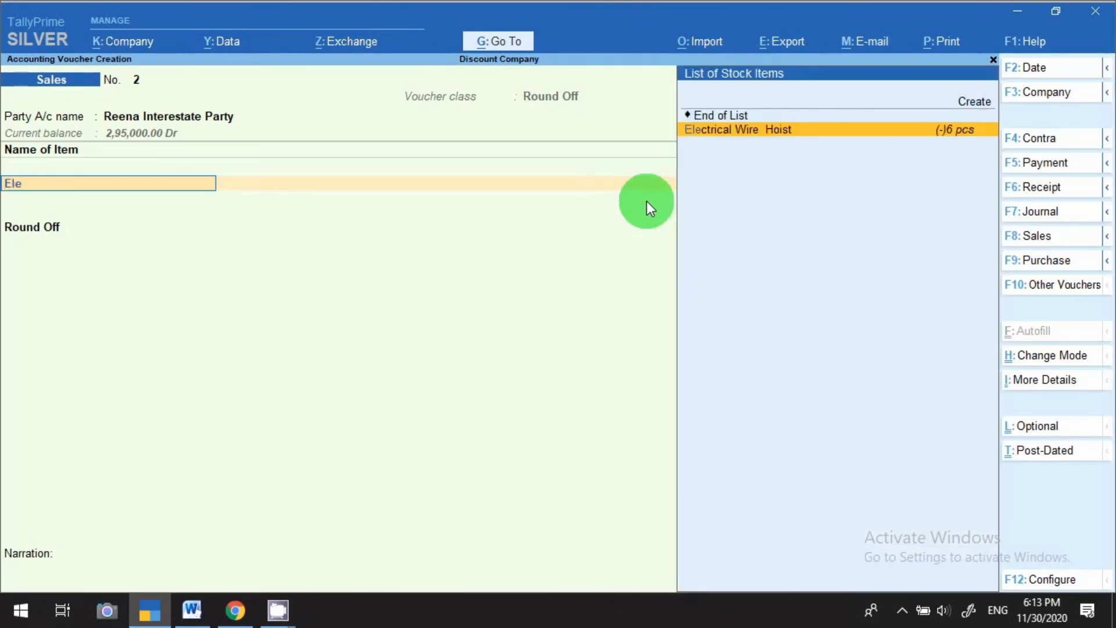
key(Return)
key(Return)
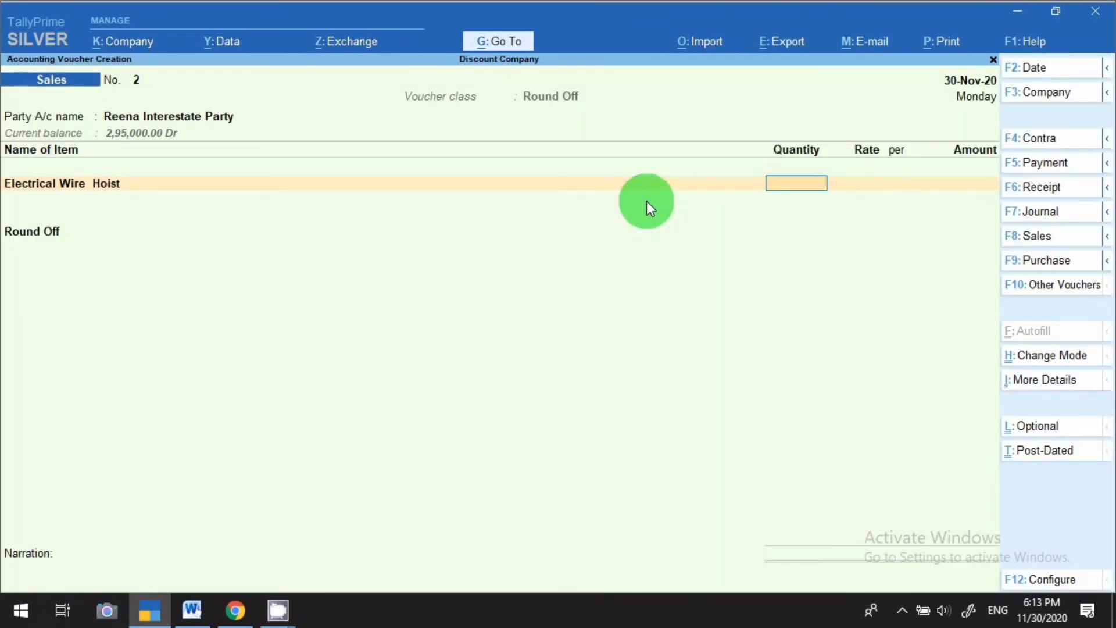
text(10)
key(Return)
key(Return)
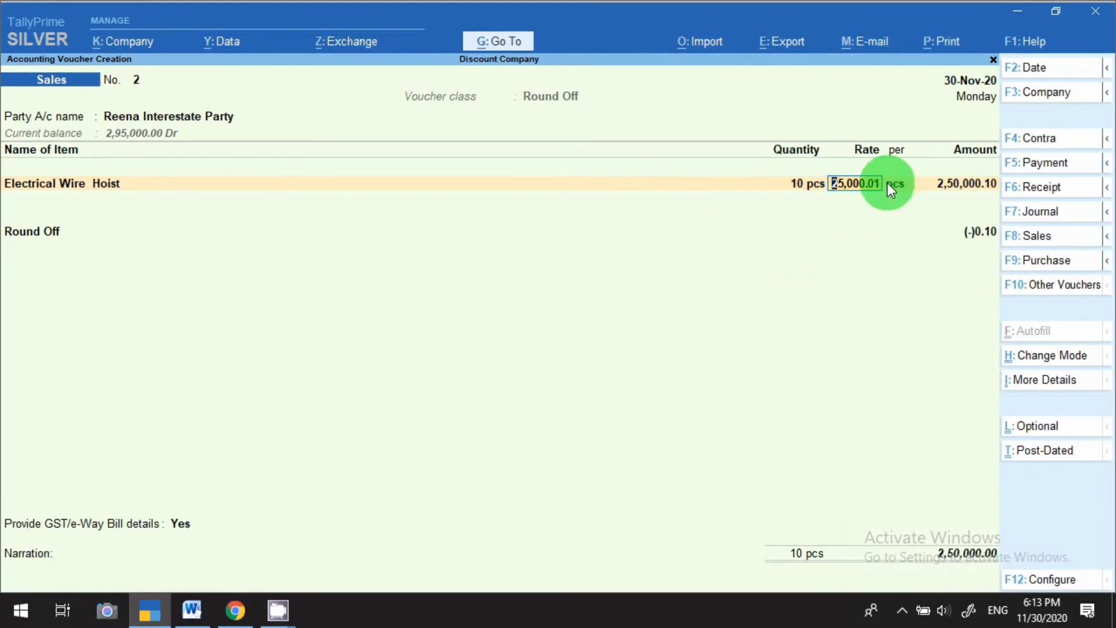
key(Return)
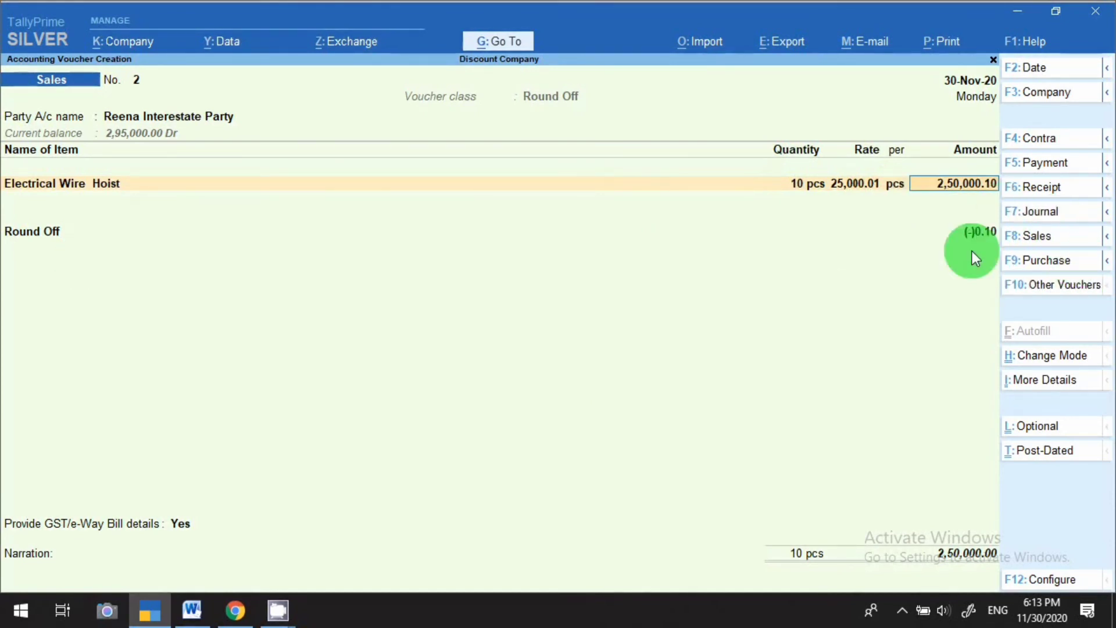
key(Return)
key(Return)
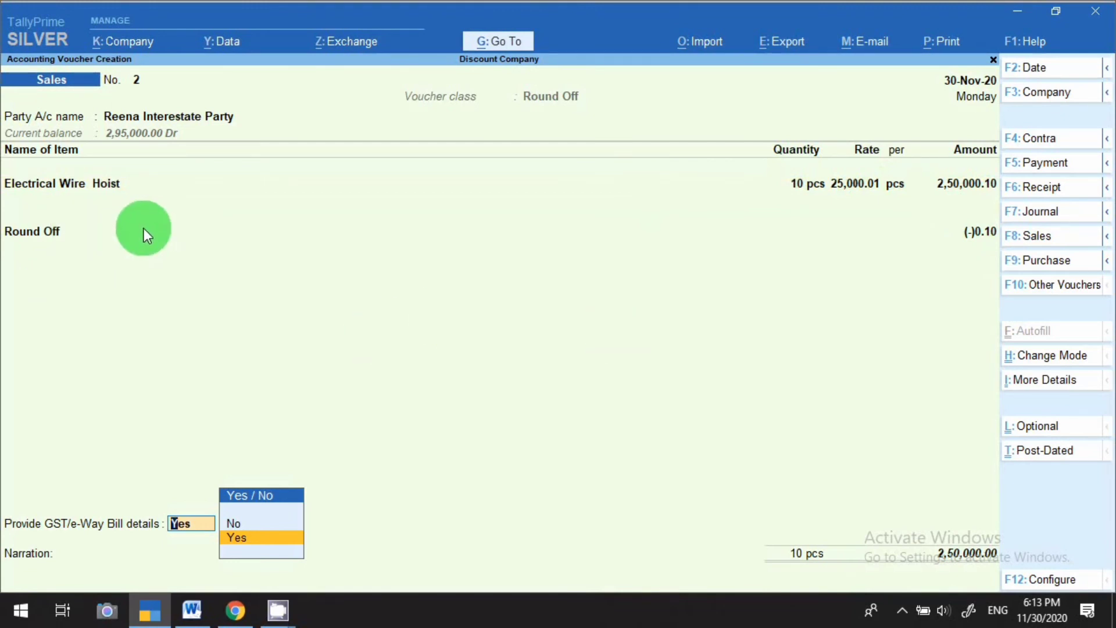
Discard the unfinished sales voucher and return to the Gateway of Tally
key(BackSpace)
key(Escape)
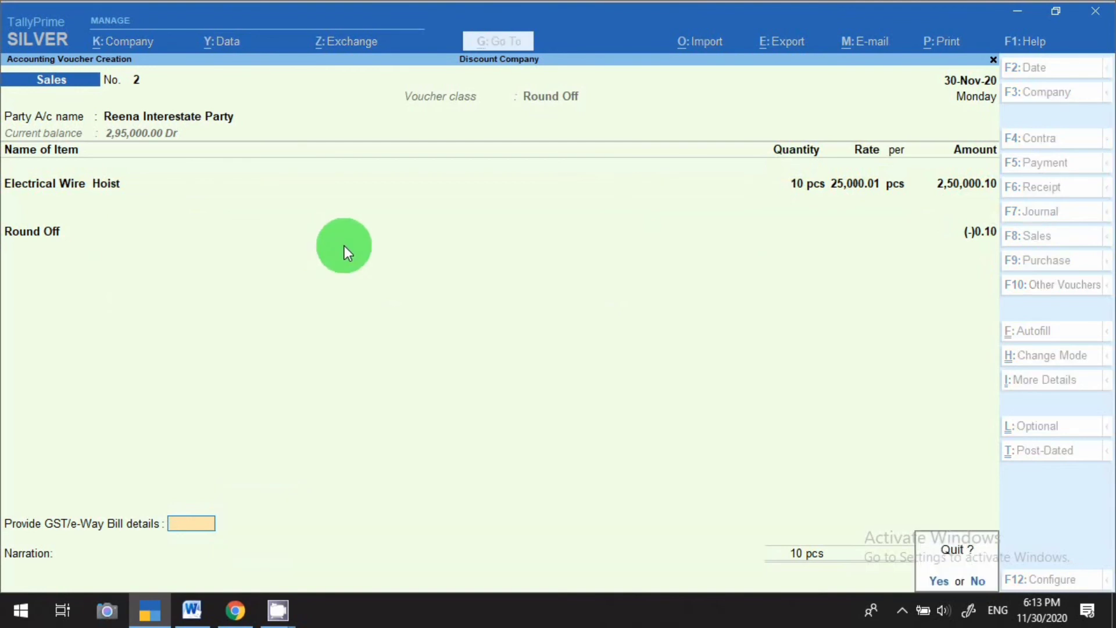
key(Return)
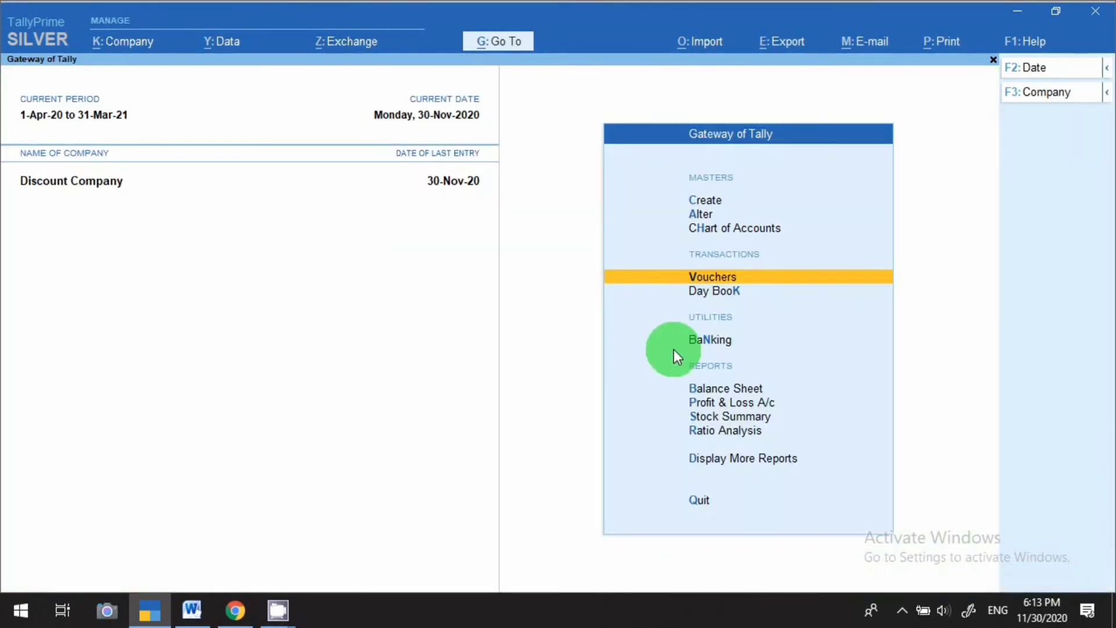
Start a Sales voucher with the Round Off class for the interstate party, keeping dispatch details blank and party details at their defaults
key(Return)
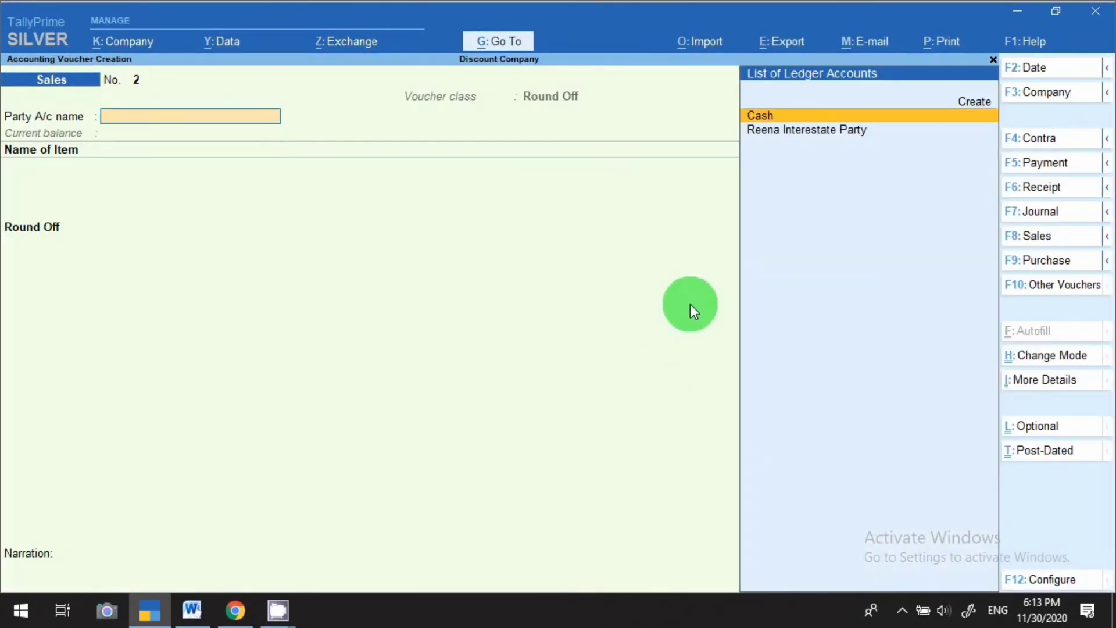
click(773, 130)
key(Return)
key(Return)
key(Return)
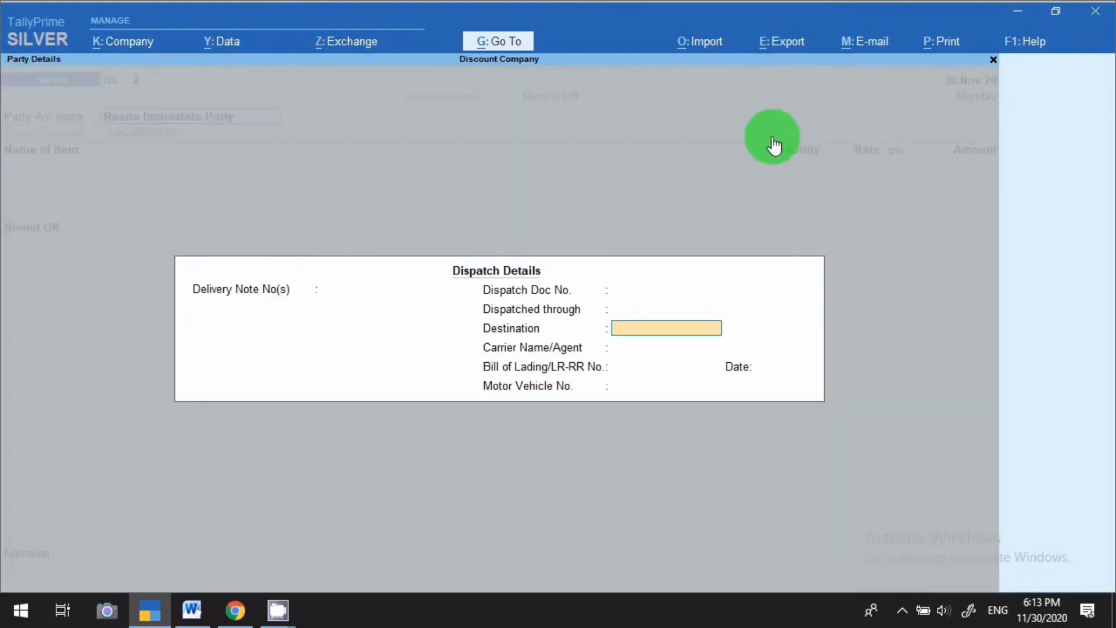
key(Return)
key(Return)
key(Return)
key(Return)
key(Return)
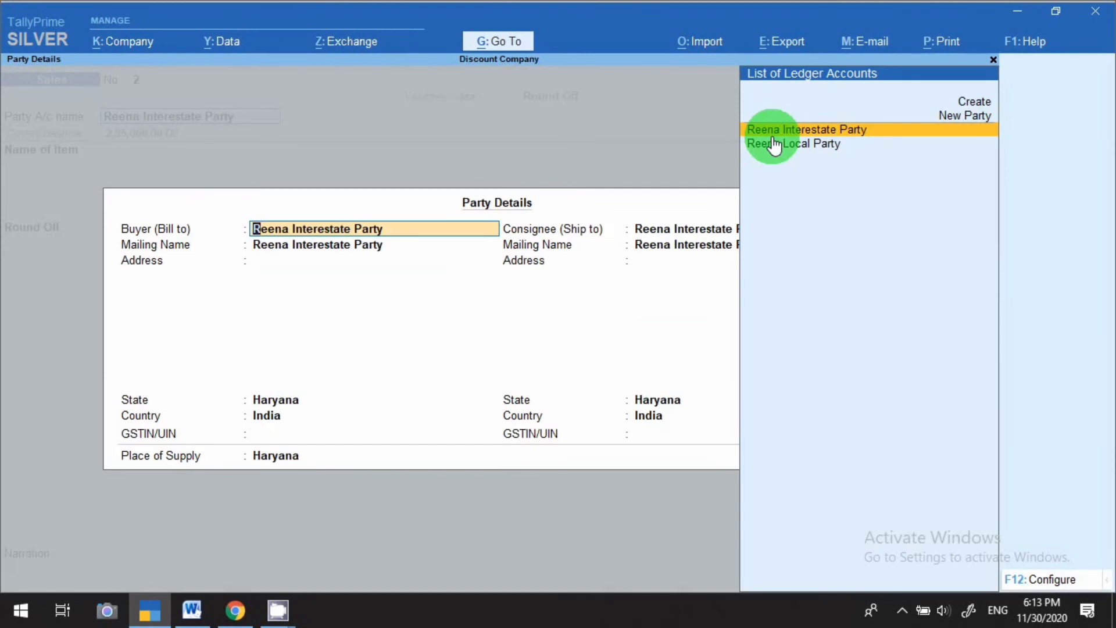
key(Return)
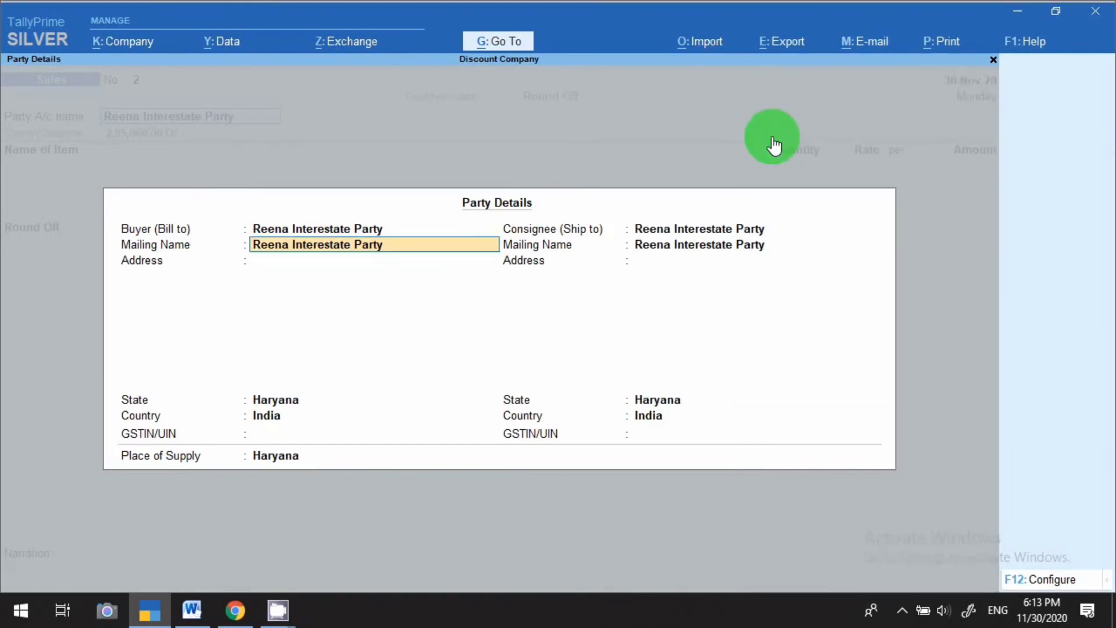
key(Return)
key(Return)
key(Return)
key(Return)
key(Return)
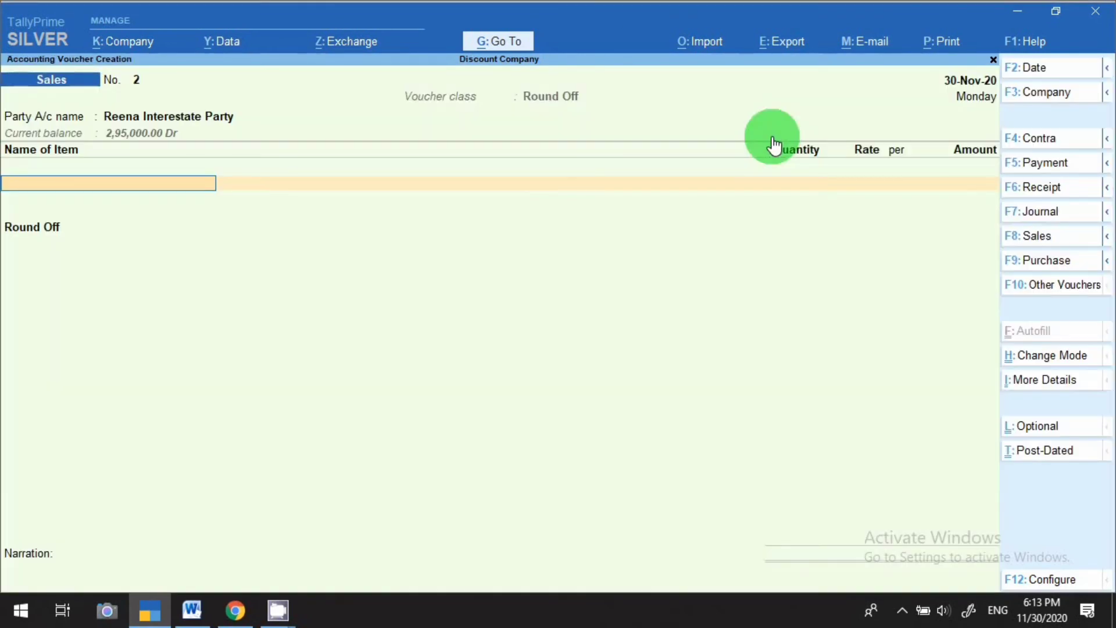
Add the stock item Electrical Wire Hoist to the sales voucher with a quantity of 50 pcs
text(El)
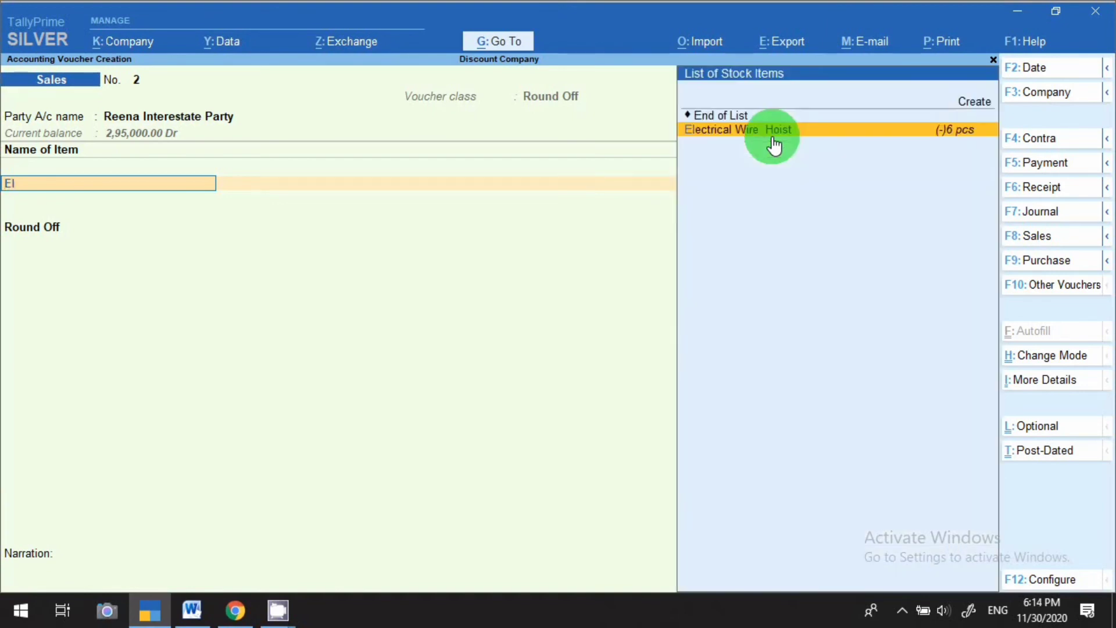
text(ec)
key(Return)
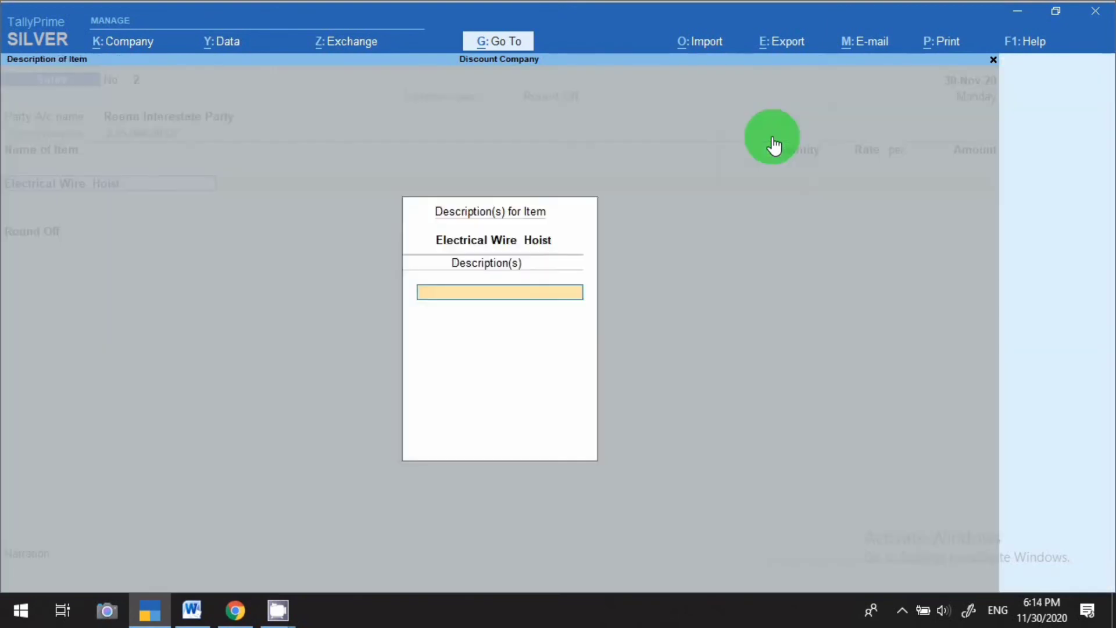
key(Return)
text(50.)
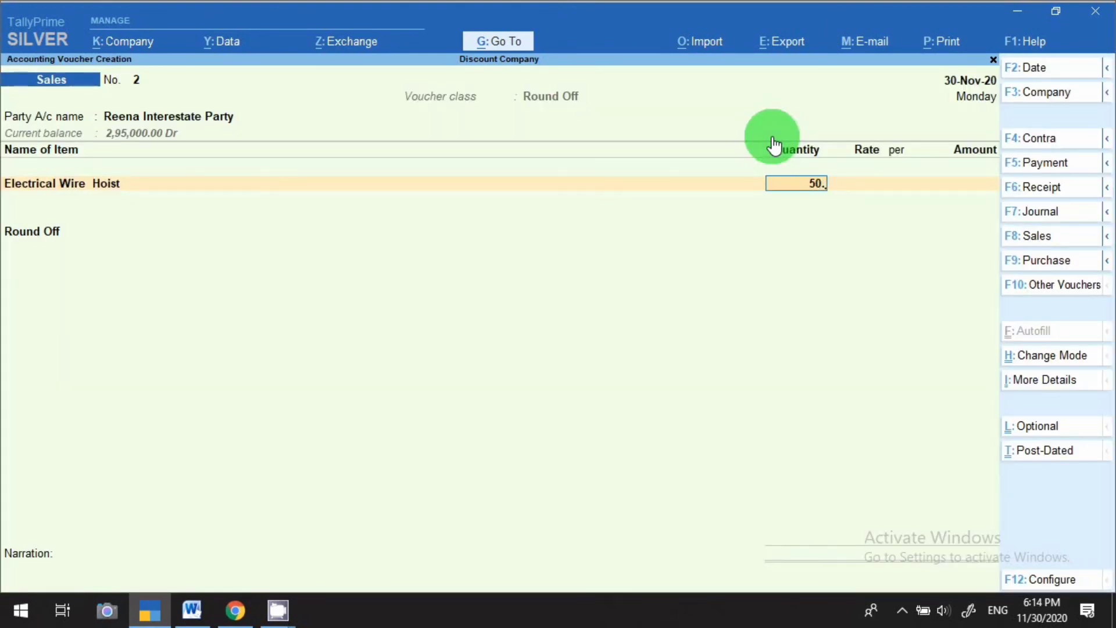
key(BackSpace)
key(Return)
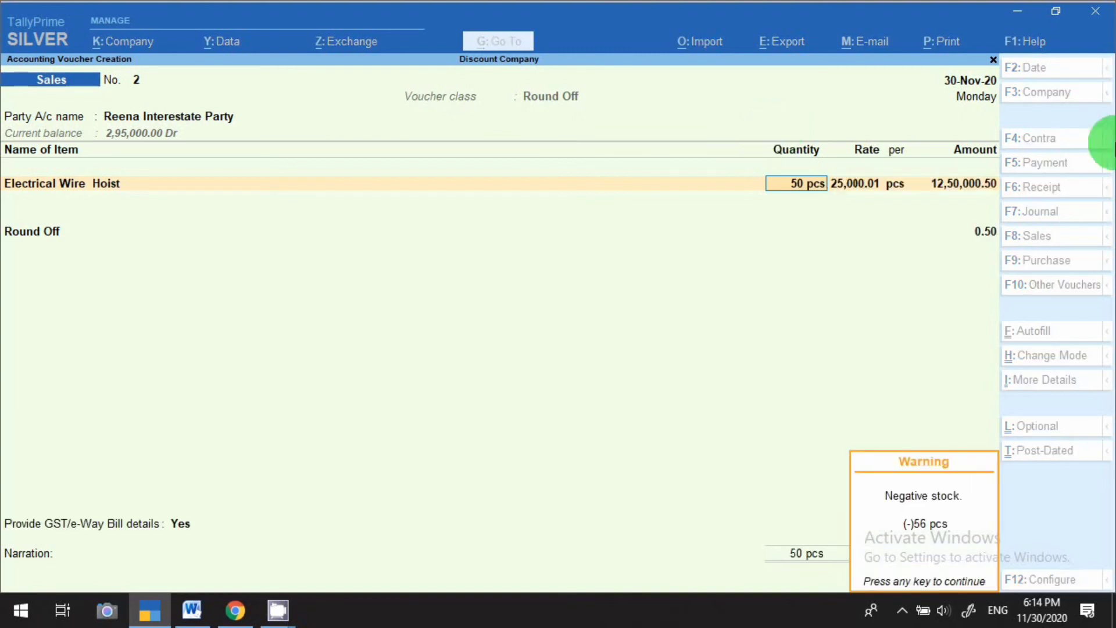
key(Return)
Set the Electrical Wire Hoist's rate to 1,500.75 per pcs and accept the item line
text(150)
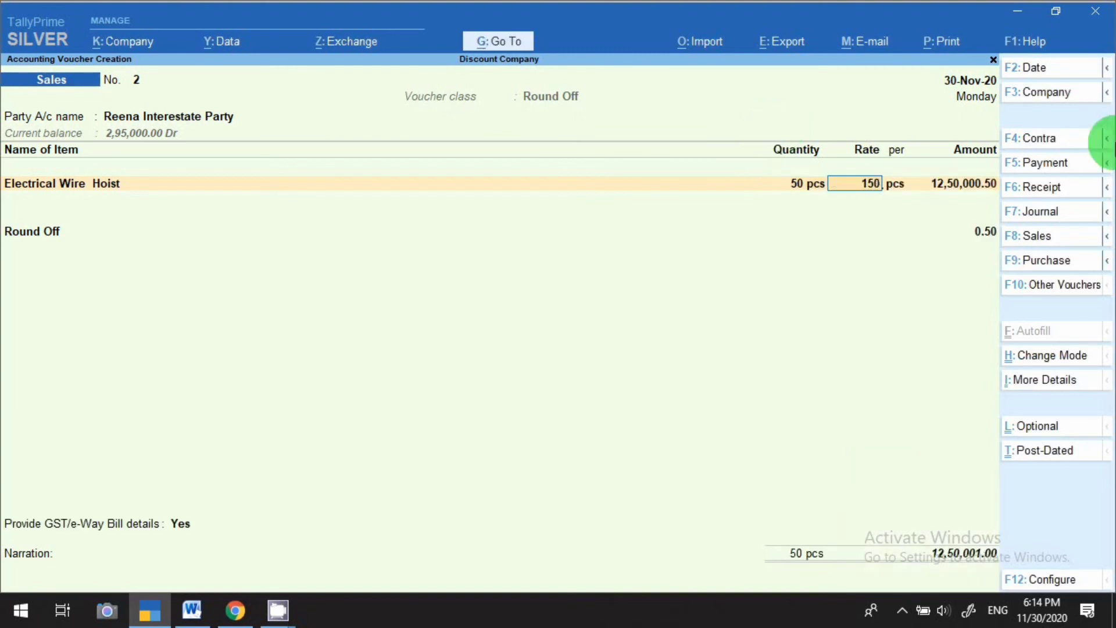
text(0.75)
key(Return)
key(Return)
key(Return)
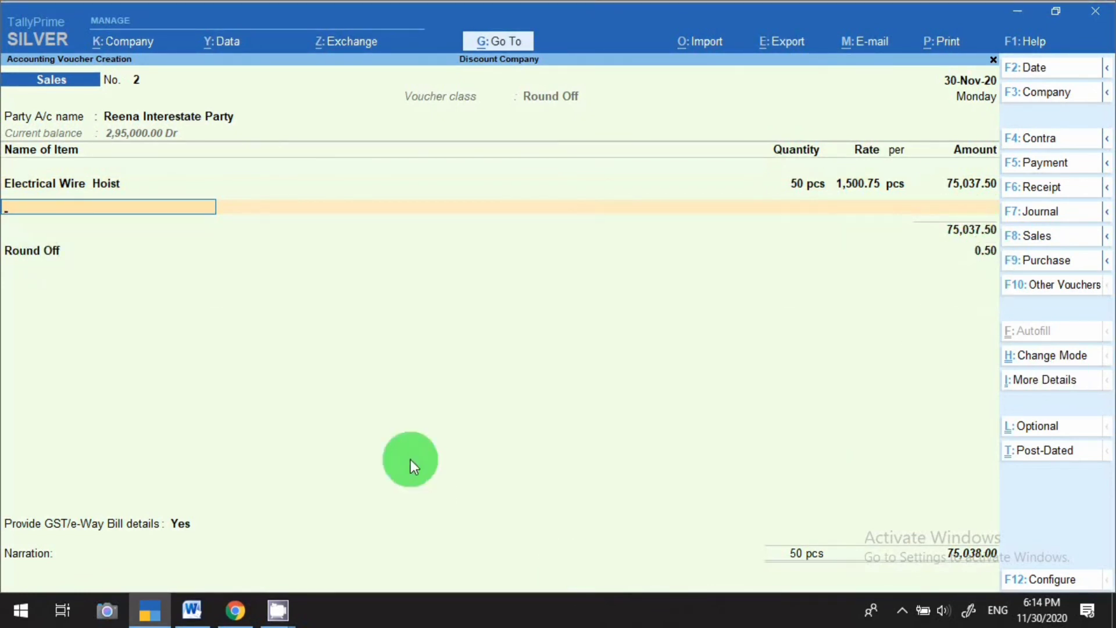
Save the sales voucher and leave voucher entry
key(ctrl)
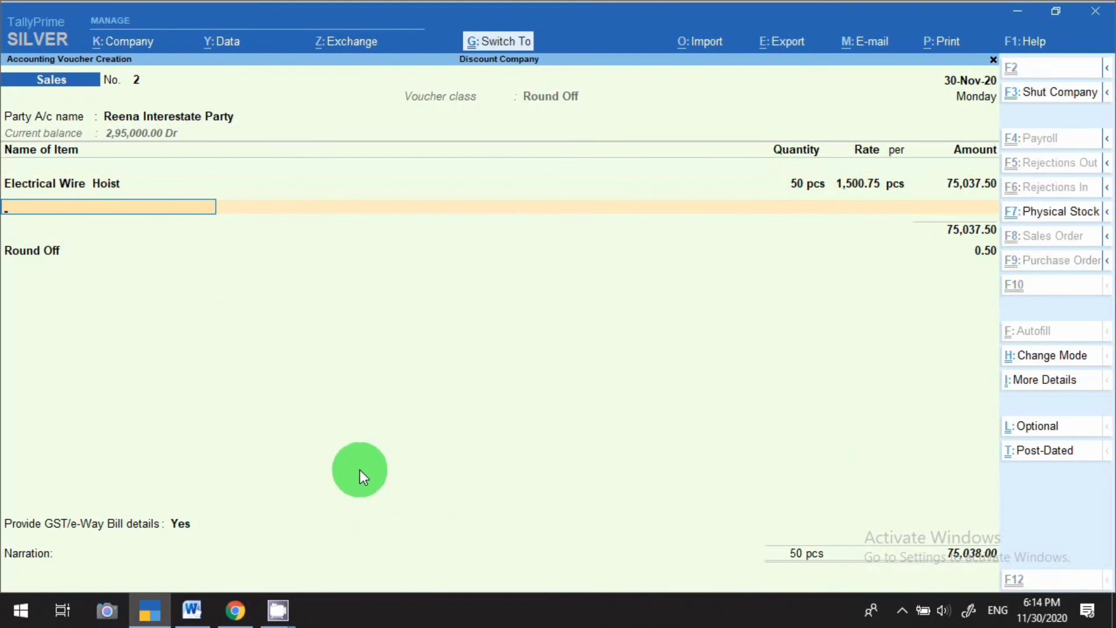
key(ctrl+a)
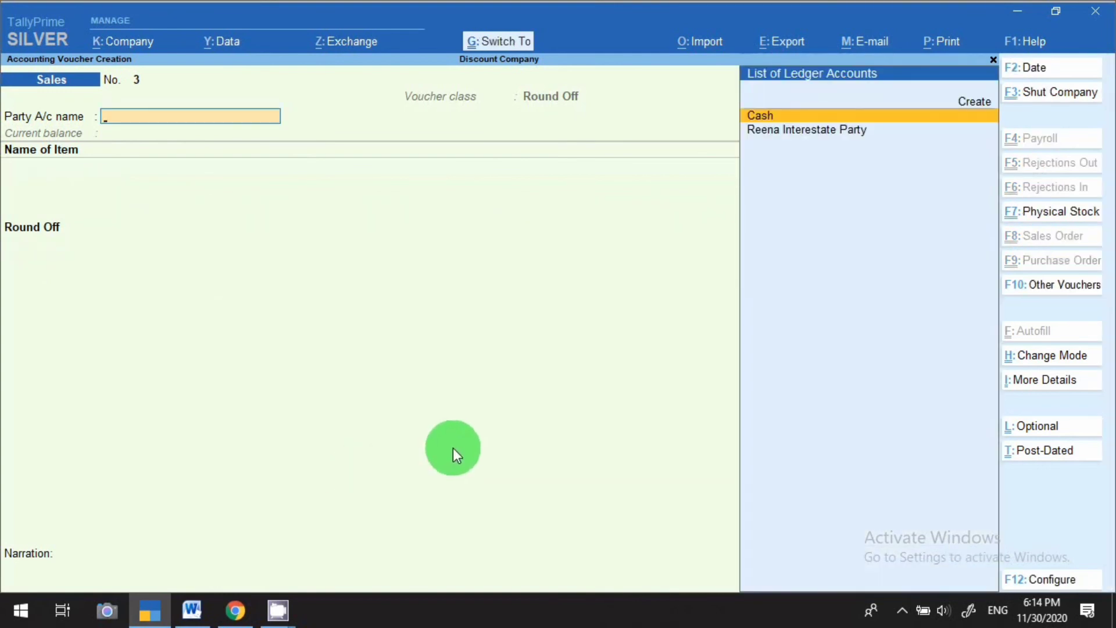
key(Escape)
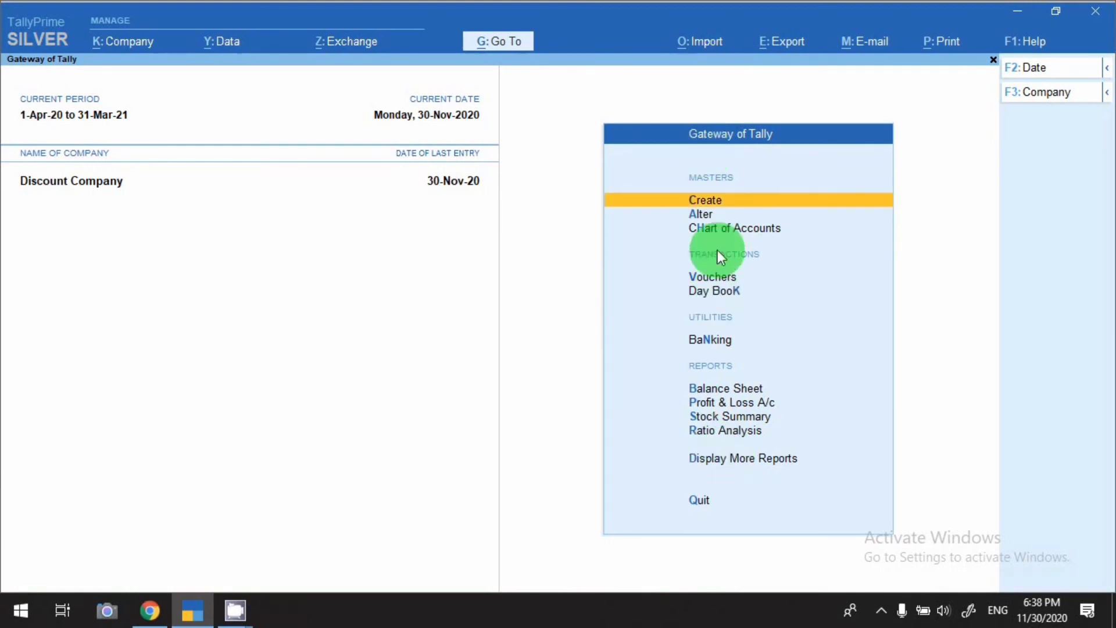
Open the Purchase voucher type for alteration from the Chart of Accounts
click(741, 225)
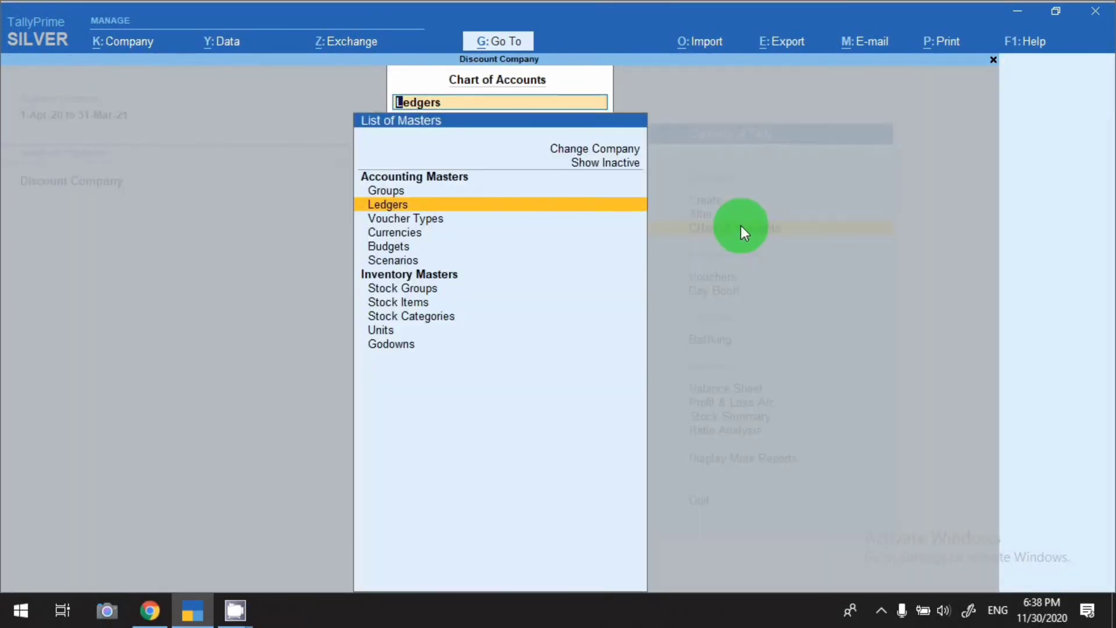
key(Down)
key(Return)
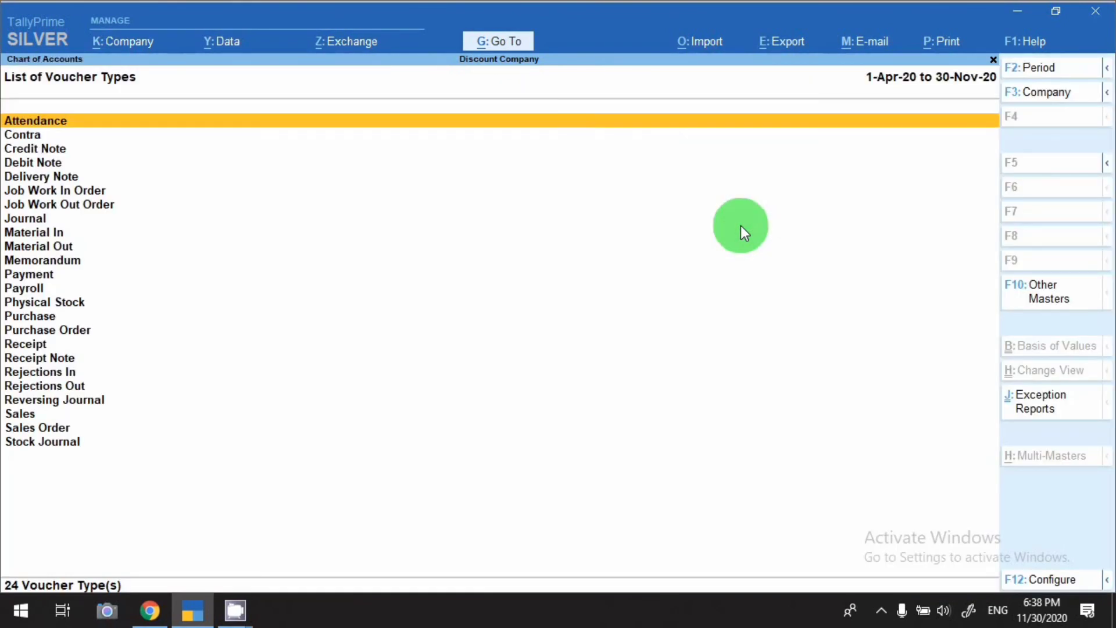
text(payr)
key(Down)
key(Down)
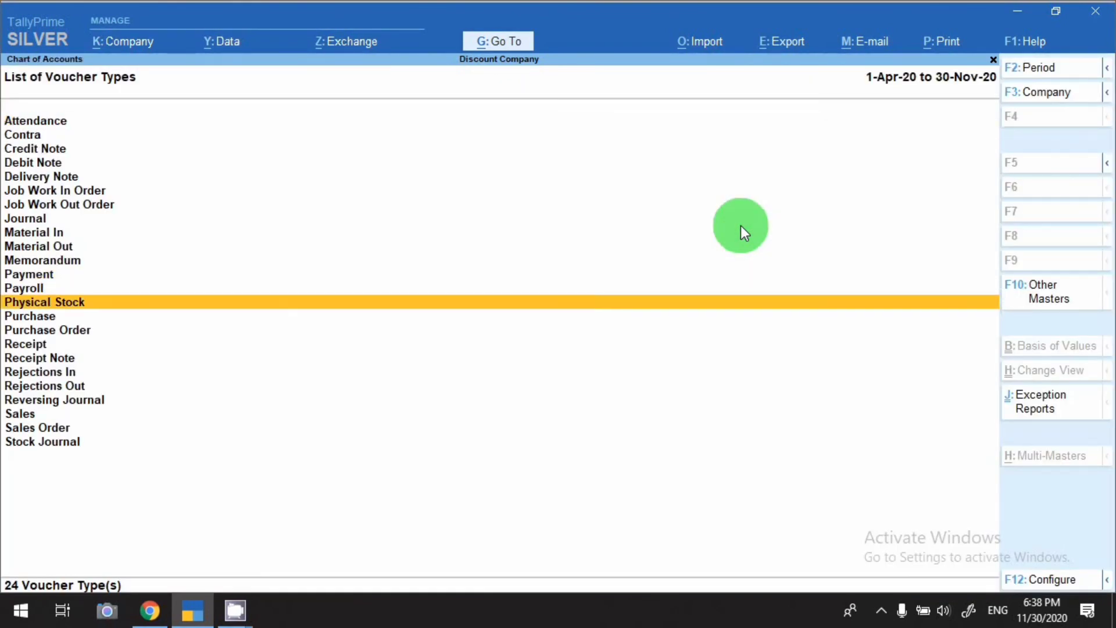
key(Return)
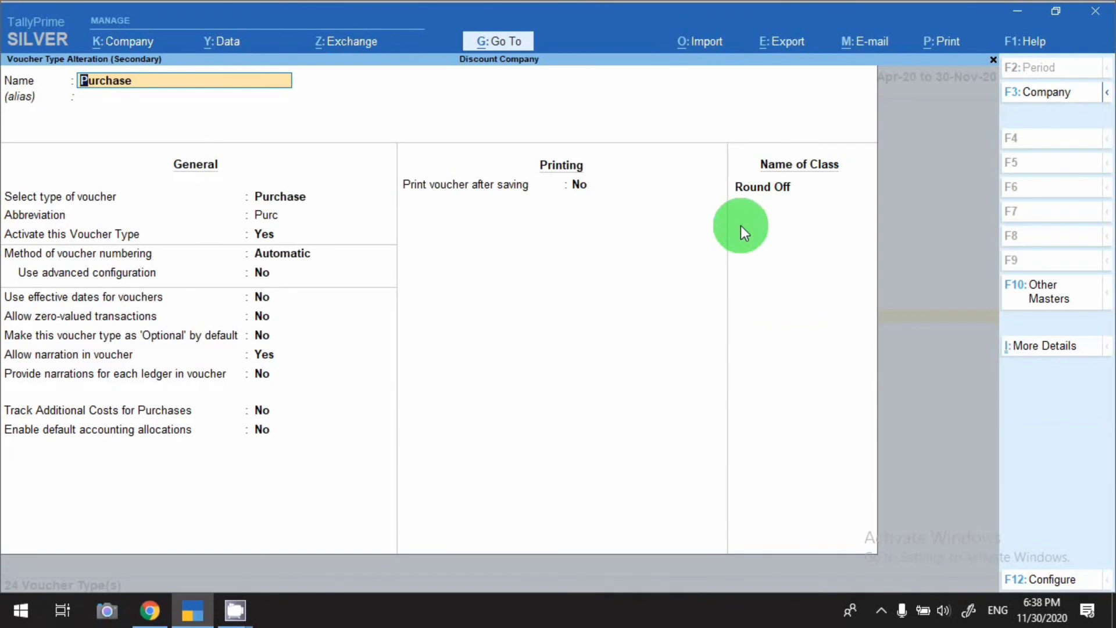
Keep the Purchase voucher type's general and printing settings and open its Round Off class
key(Return)
key(Return)
key(Return)
key(Return)
key(Return)
key(Return)
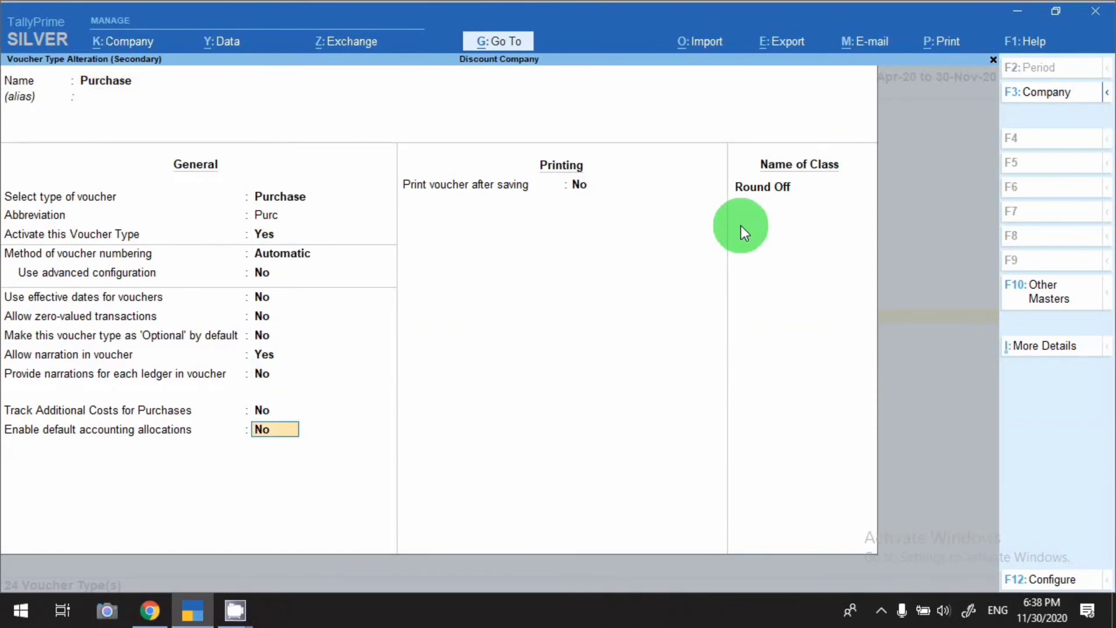
key(Return)
key(Return)
key(Return)
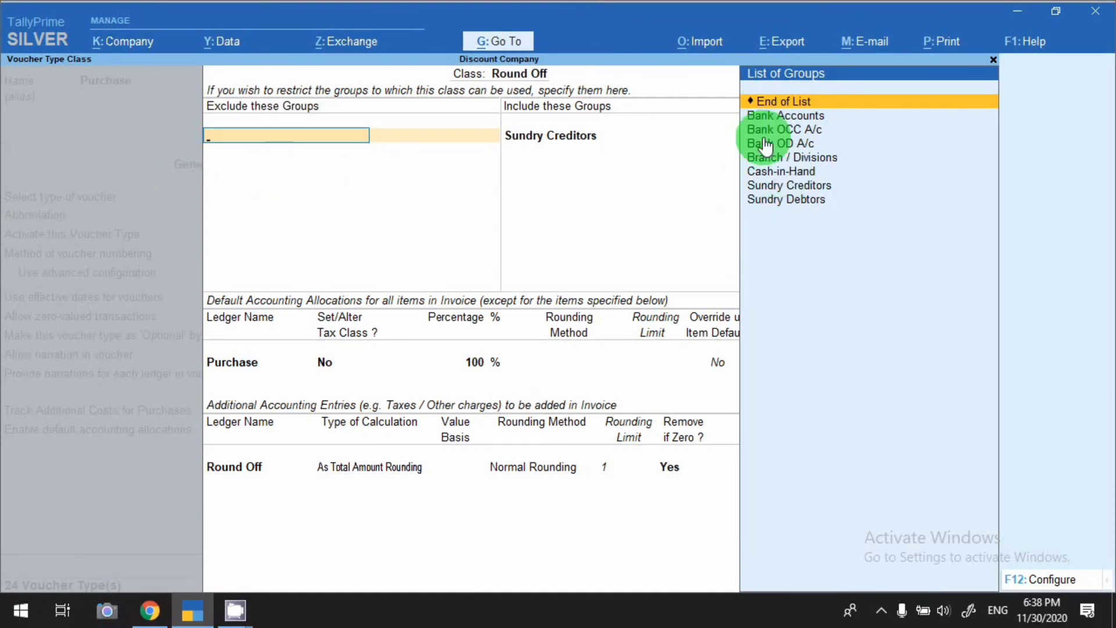
Leave the class's excluded groups empty and keep Sundry Creditors as its included group
key(Return)
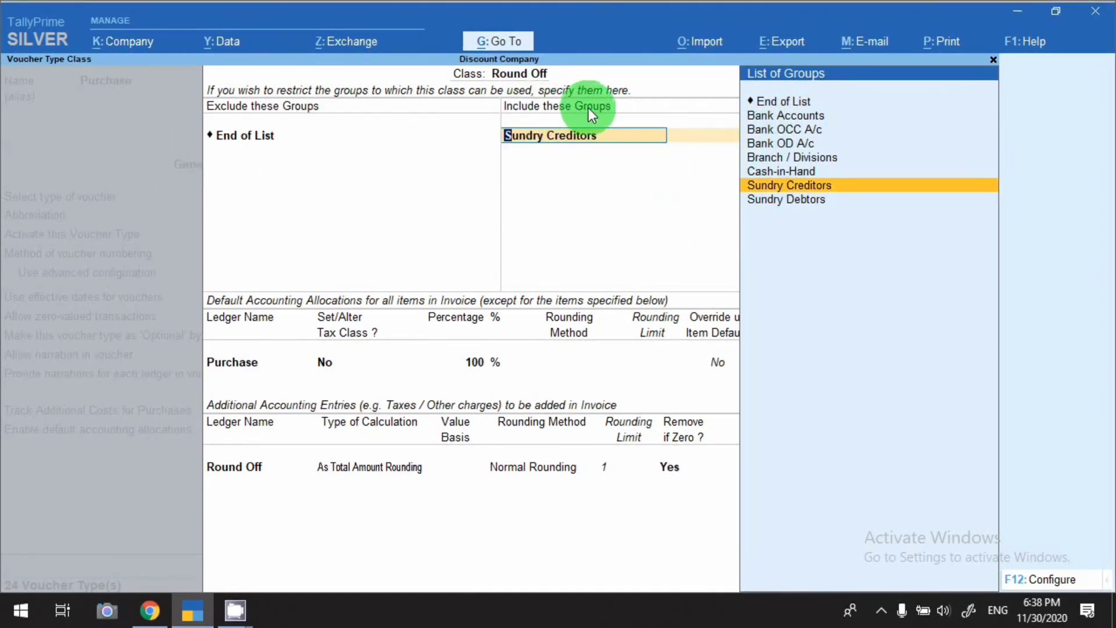
click(830, 186)
key(Return)
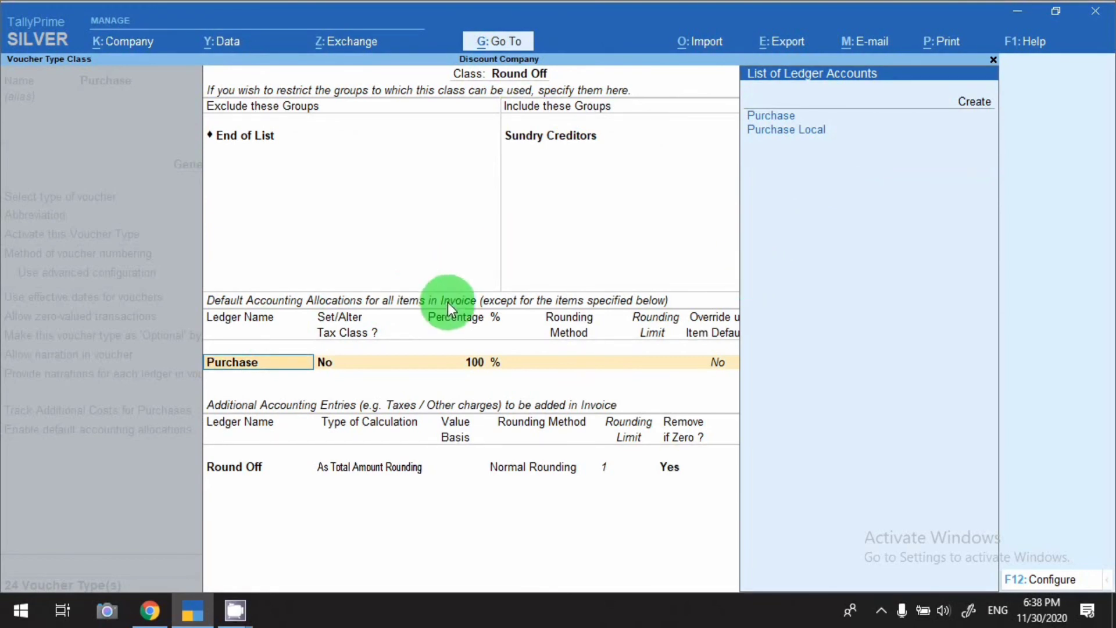
Examine the Purchase ledger's settings from the class's default accounting allocation, and return without changing them
key(ctrl+Return)
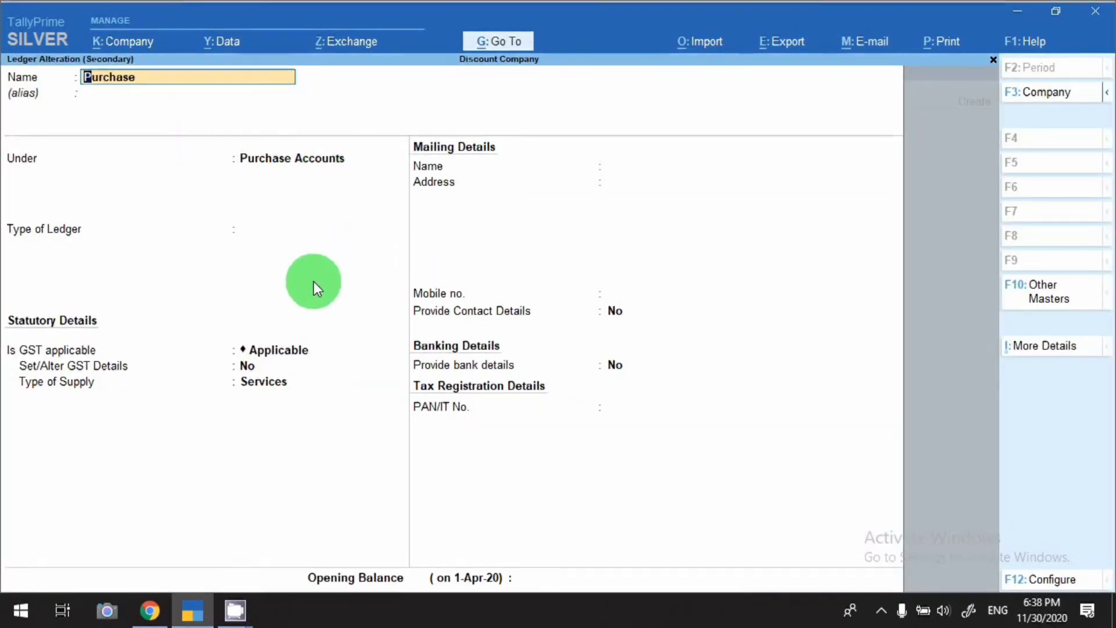
key(BackSpace)
key(Escape)
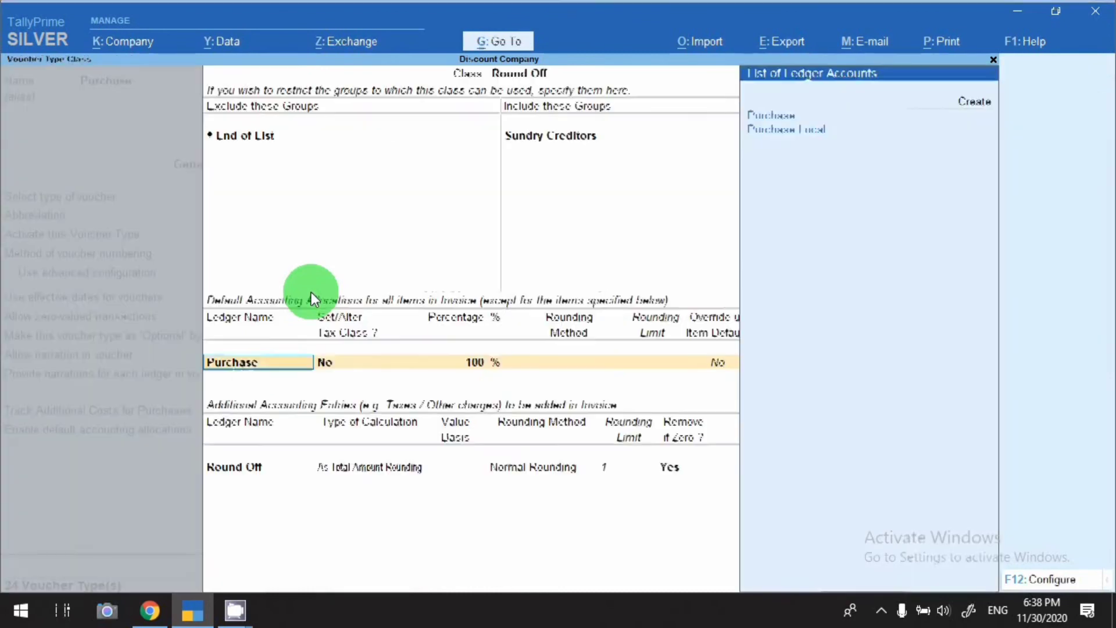
Keep the Purchase ledger as the Round Off class's default accounting allocation at 100 % with no tax class change
key(Return)
key(Return)
key(Return)
key(Return)
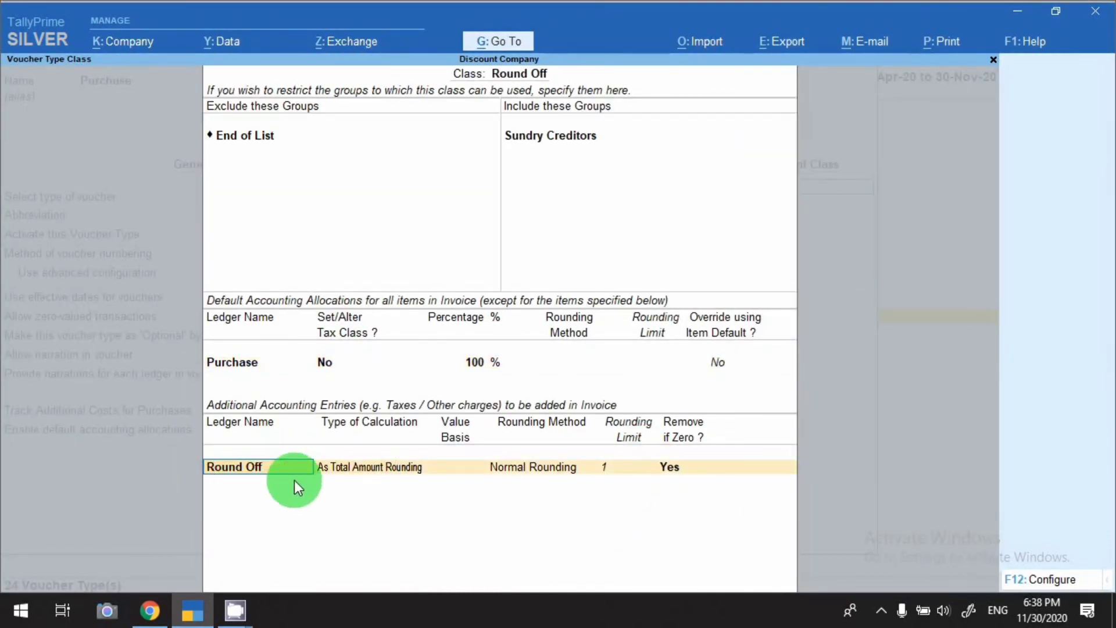
Keep the Round Off entry as Total Amount Rounding with Normal Rounding, limit 1 and removal if zero, and accept the class
key(Return)
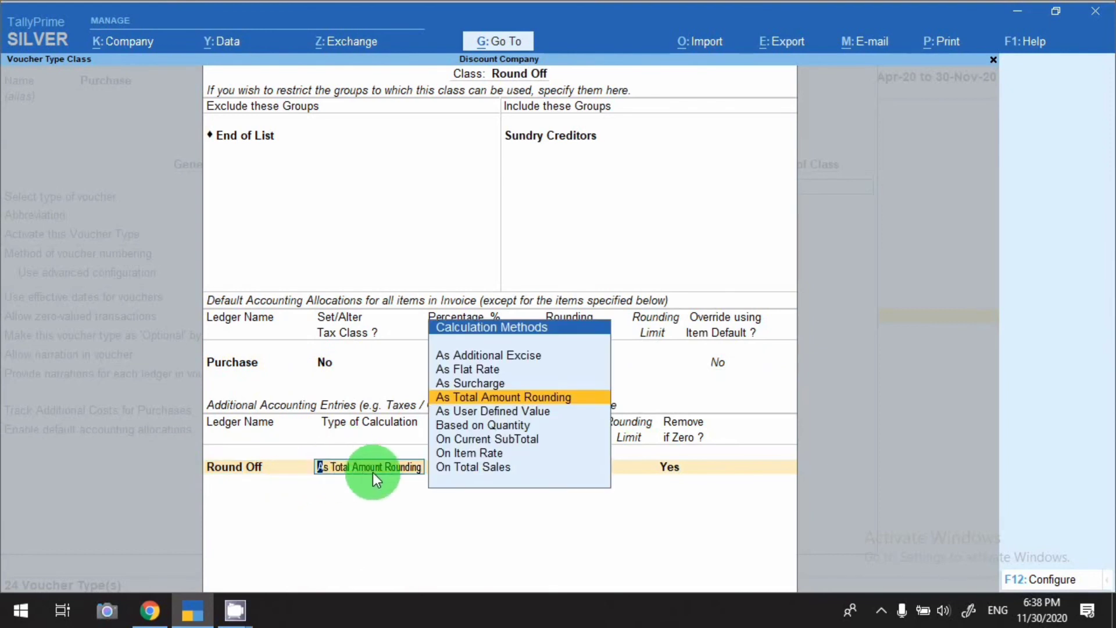
key(Return)
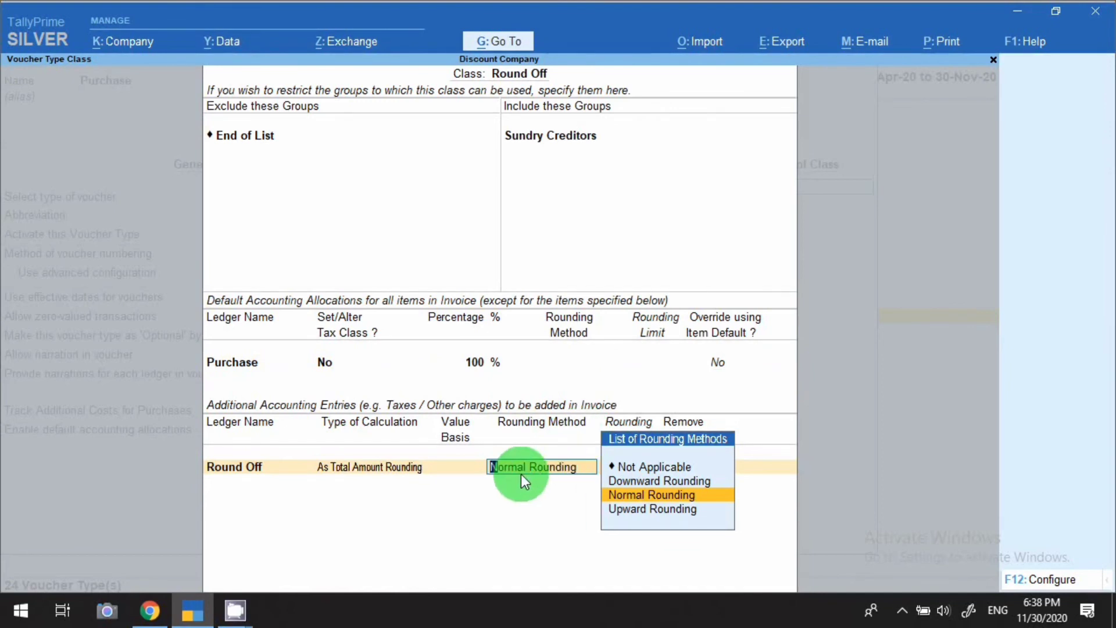
click(631, 499)
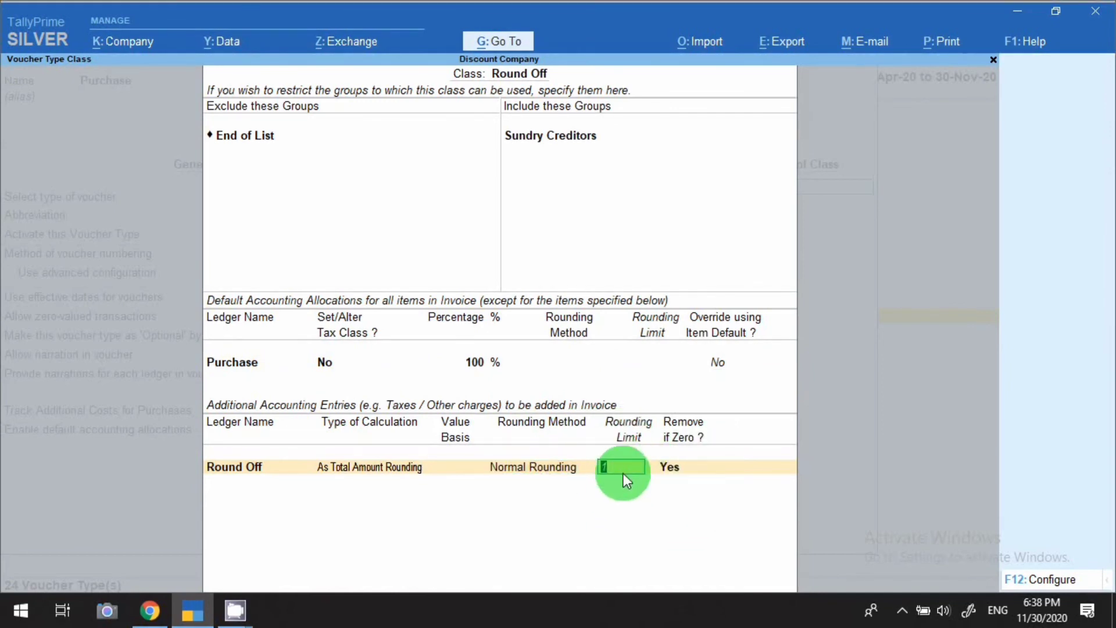
key(Return)
key(Return)
key(Return)
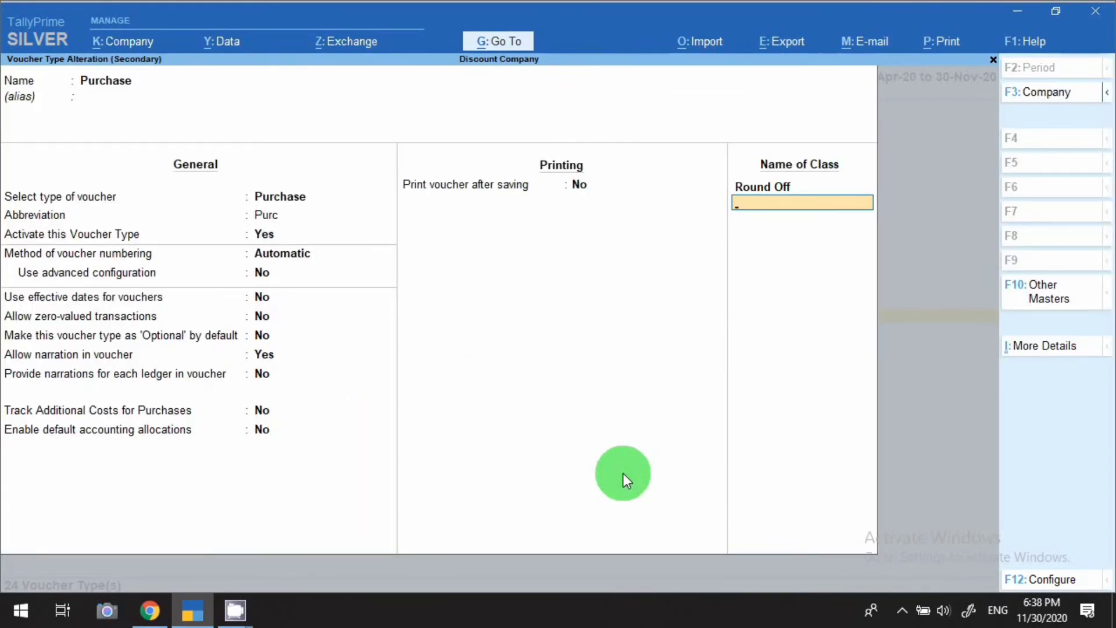
Save the Purchase voucher type and return to the Gateway of Tally
key(Return)
key(Return)
key(Escape)
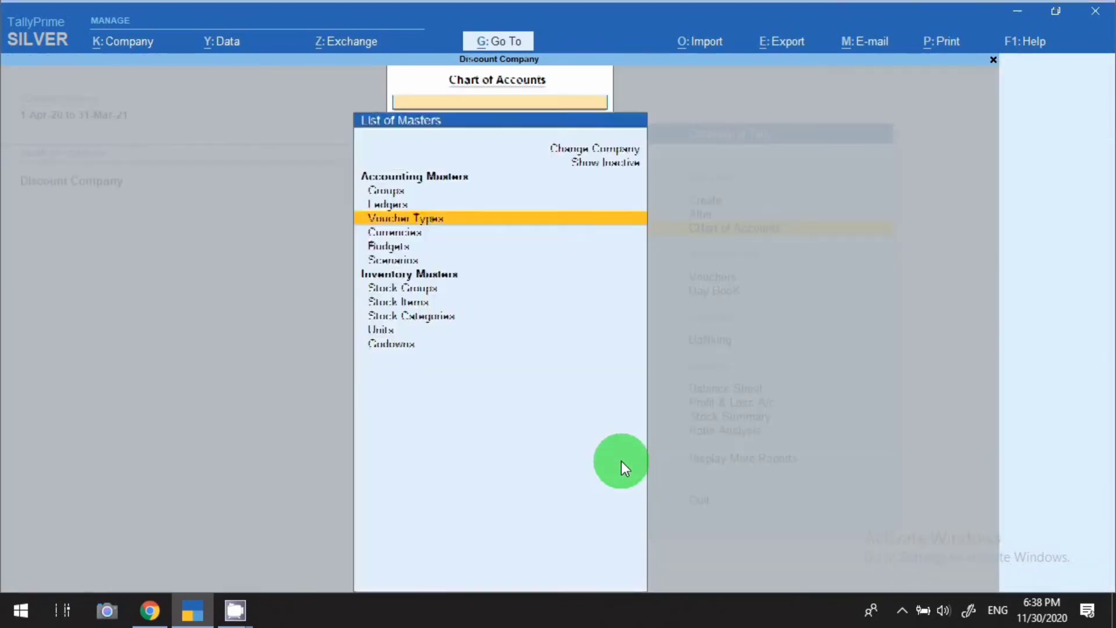
key(Escape)
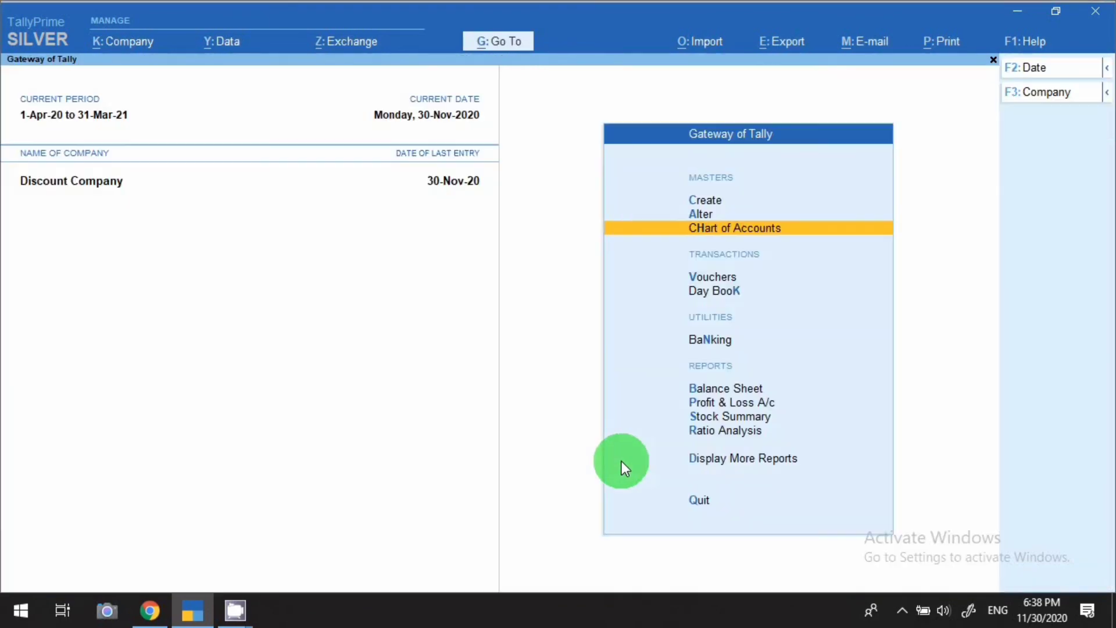
Start a purchase voucher using the Round Off class, with supplier invoice number 125 dated 30-Nov-20
click(779, 279)
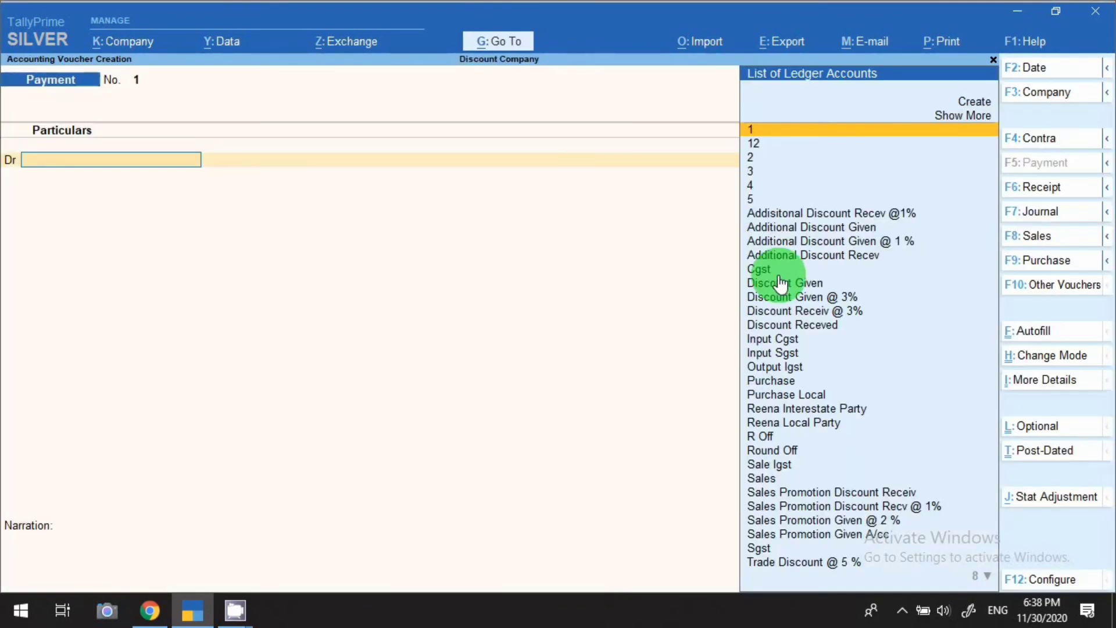
click(1041, 268)
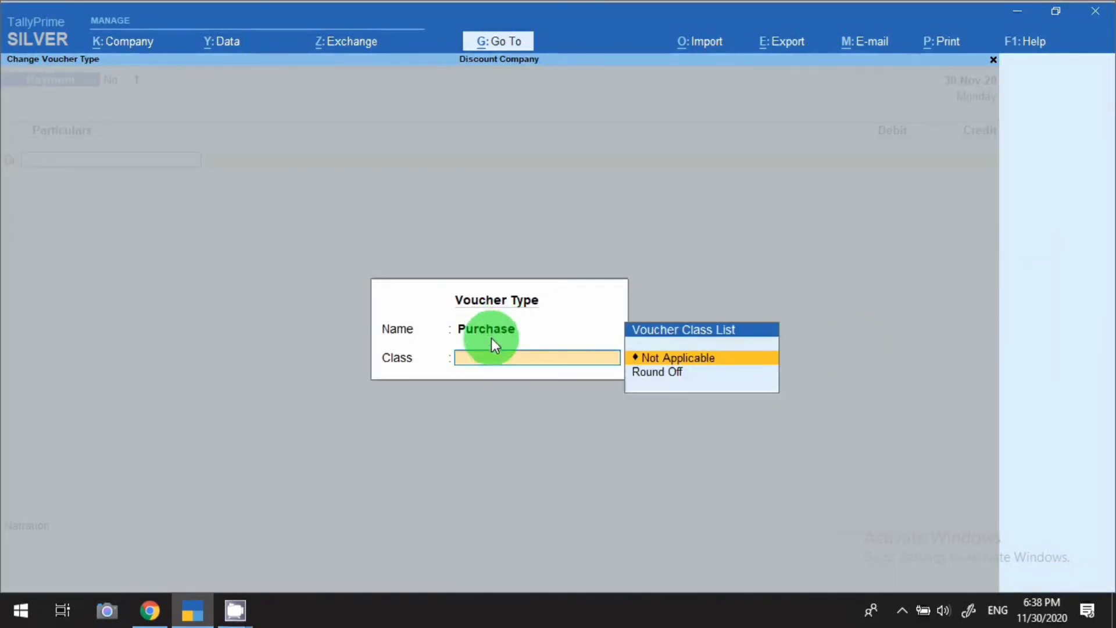
click(658, 374)
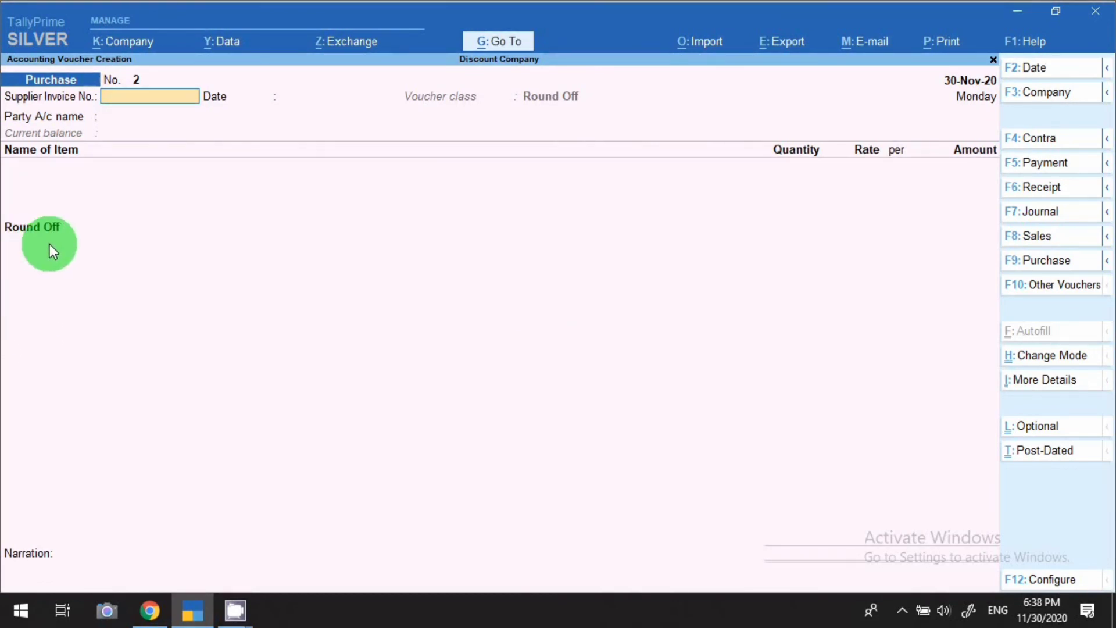
text(125)
key(Return)
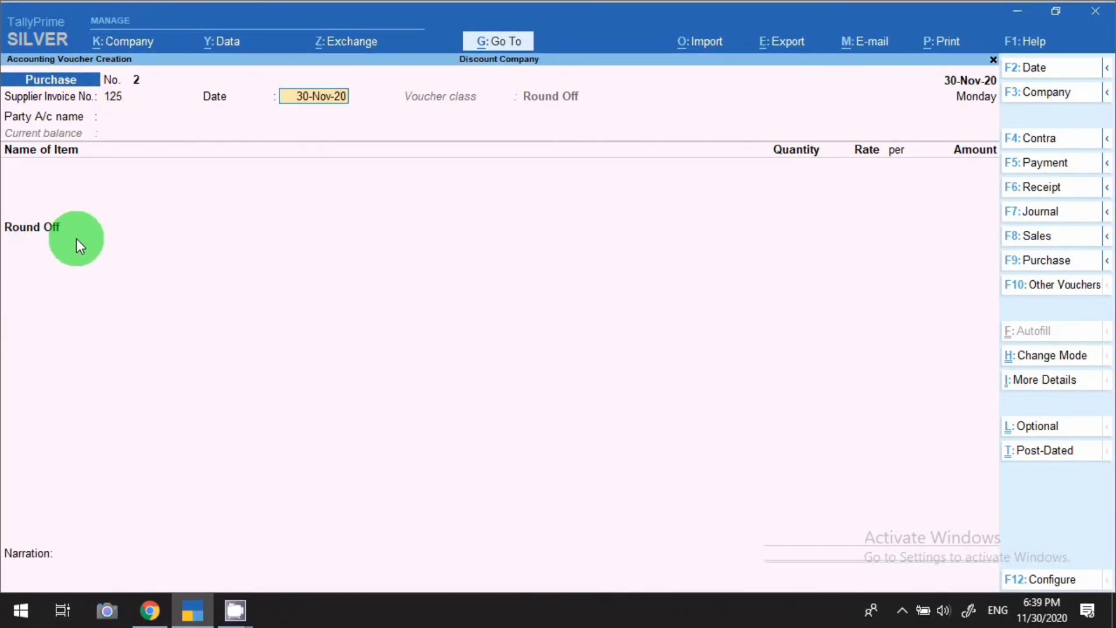
key(Return)
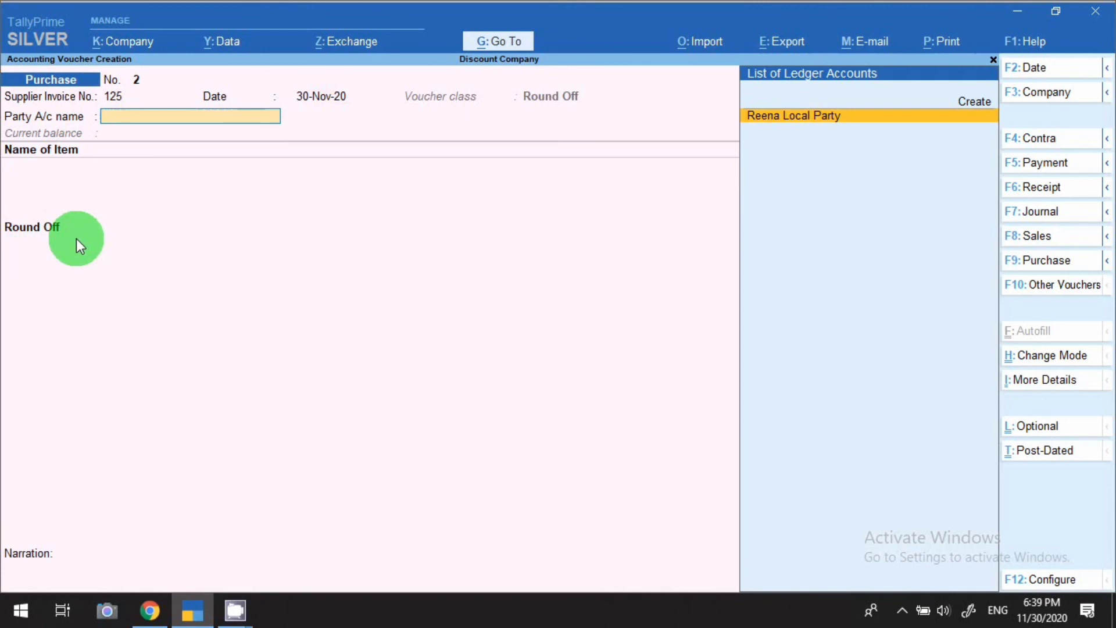
Choose the local party ledger as the voucher's party account and accept its default party details
key(Return)
key(Return)
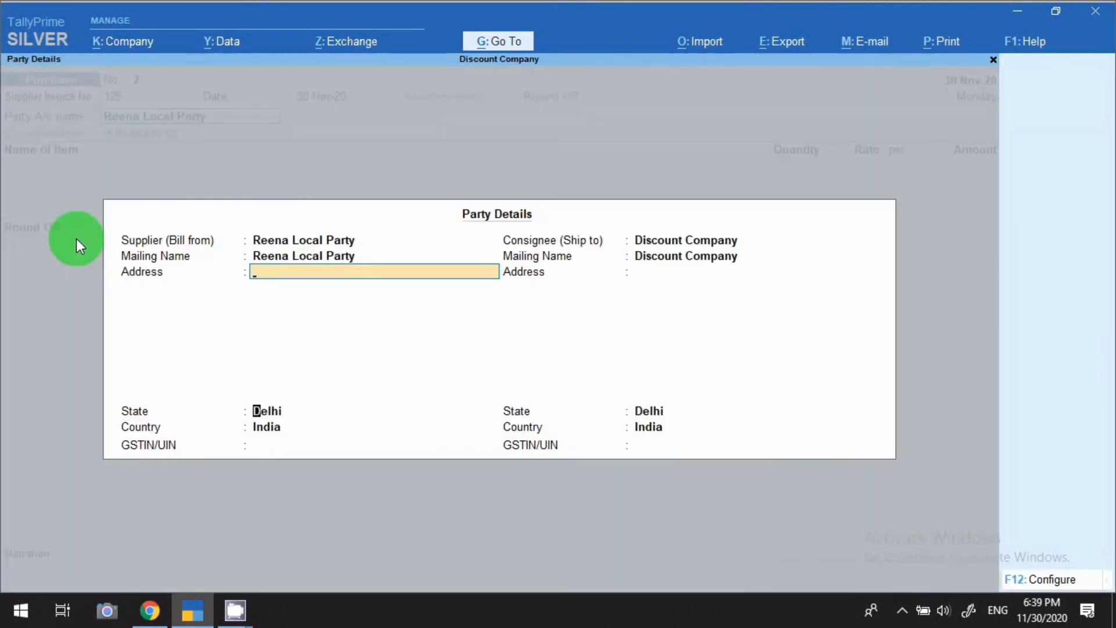
key(Return)
key(Return)
key(Return)
key(Return)
key(Return)
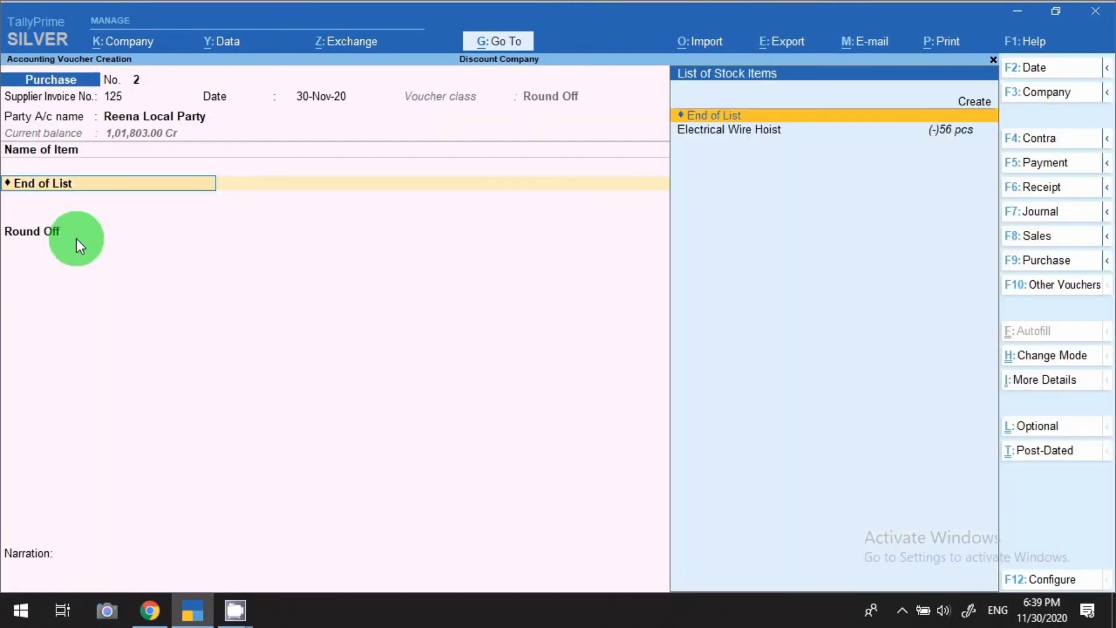
Enter 15 pcs of Electrical Wire Hoist at a rate of 25,000.70, and leave the purchase voucher without saving it
key(Down)
key(Return)
key(Return)
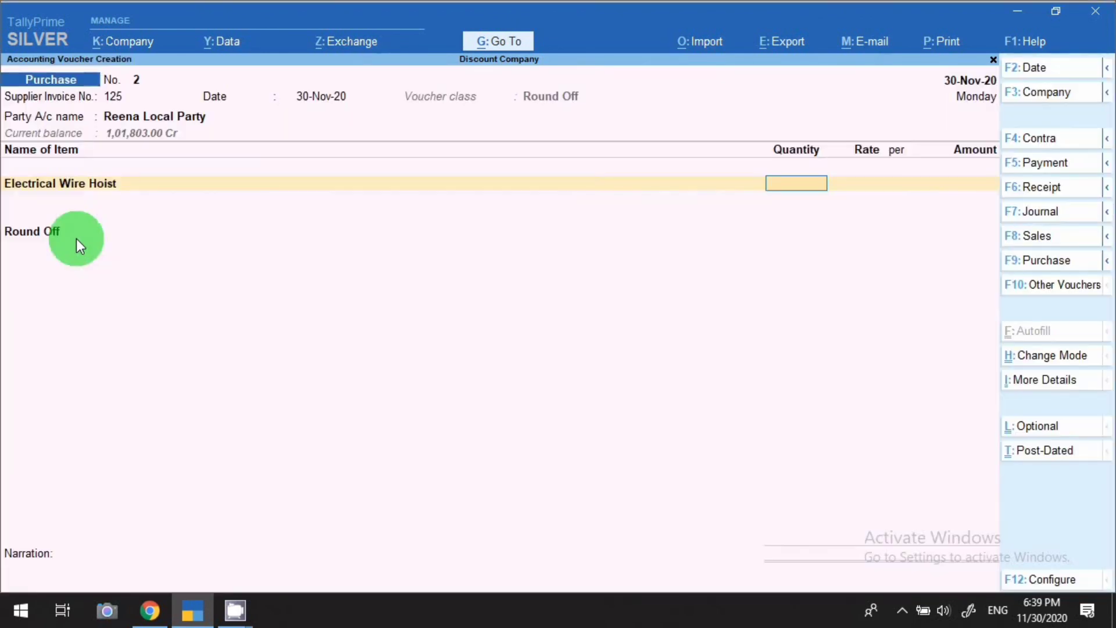
text(15)
key(Return)
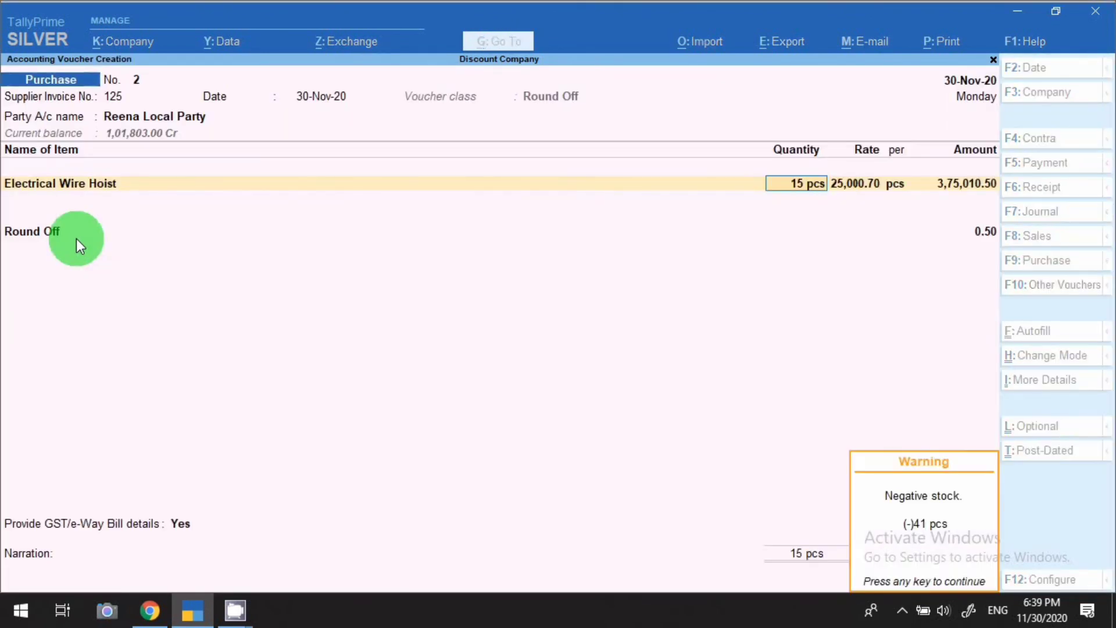
key(Return)
key(Return)
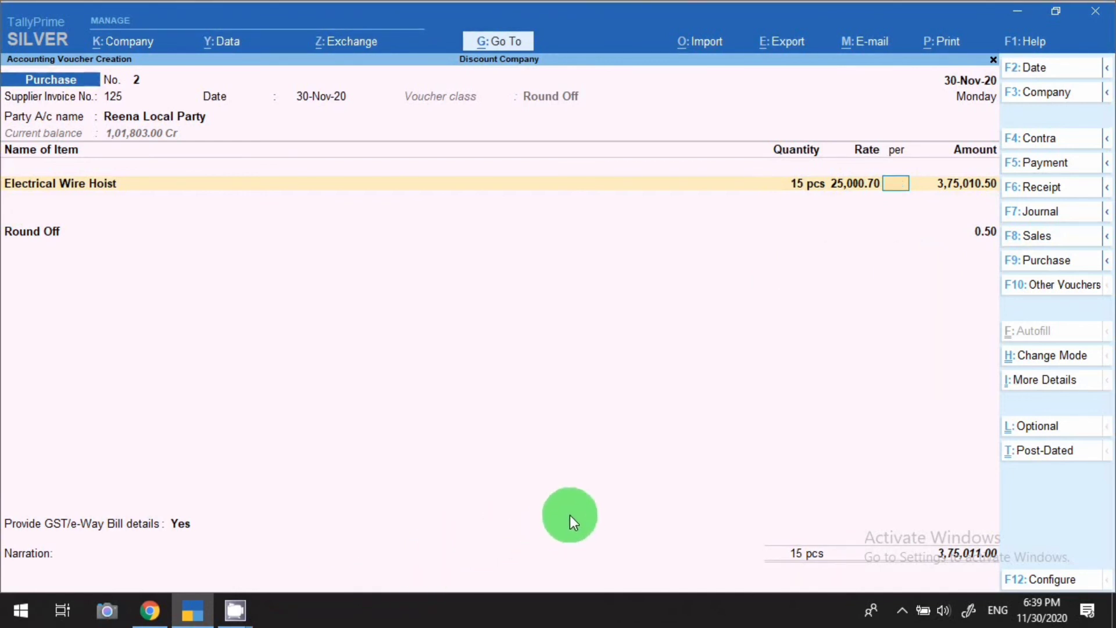
key(Escape)
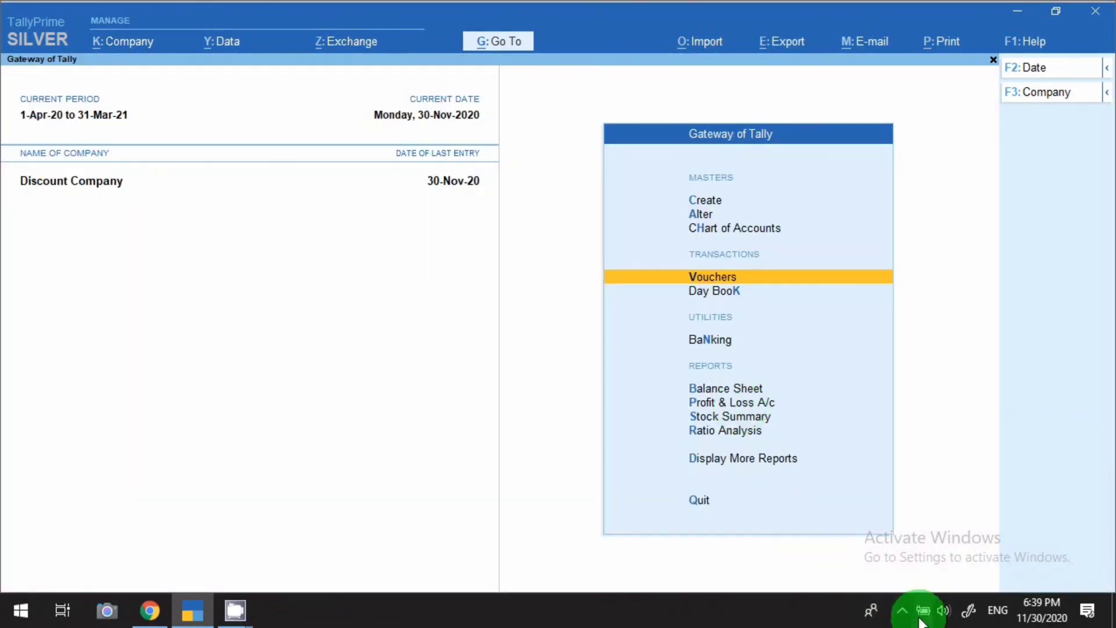
click(902, 610)
right_click(912, 544)
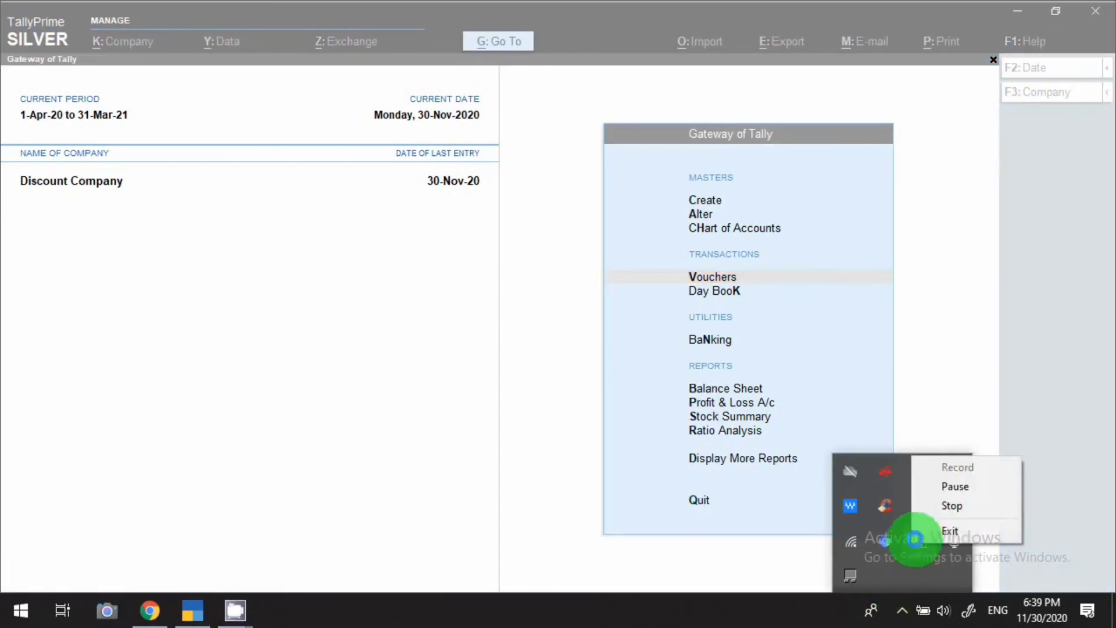